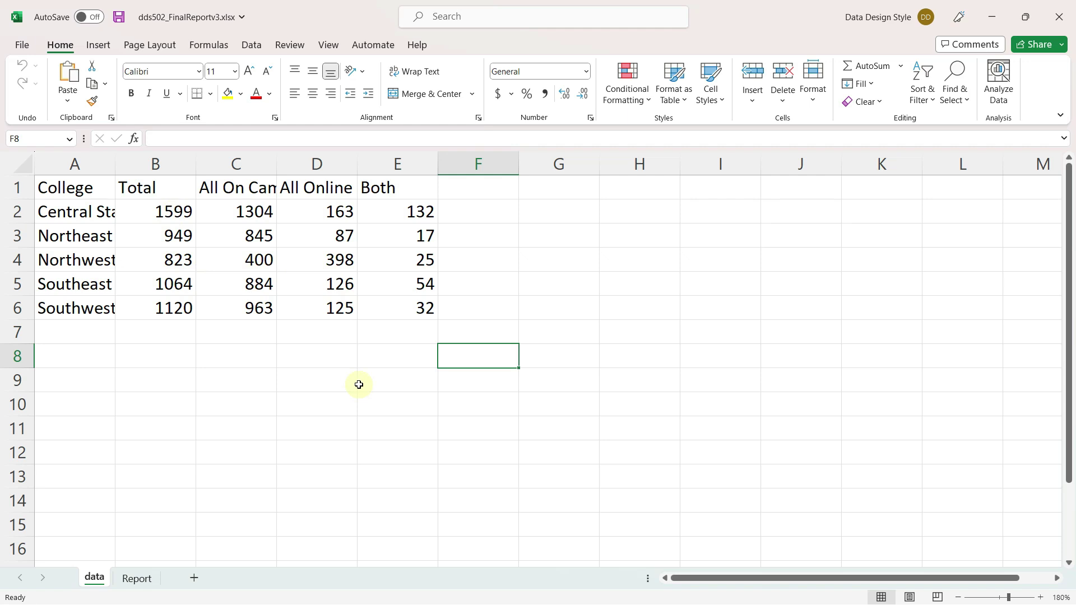
Step: After previewing the finished report, set the entire data sheet to Arial size 10
click(136, 579)
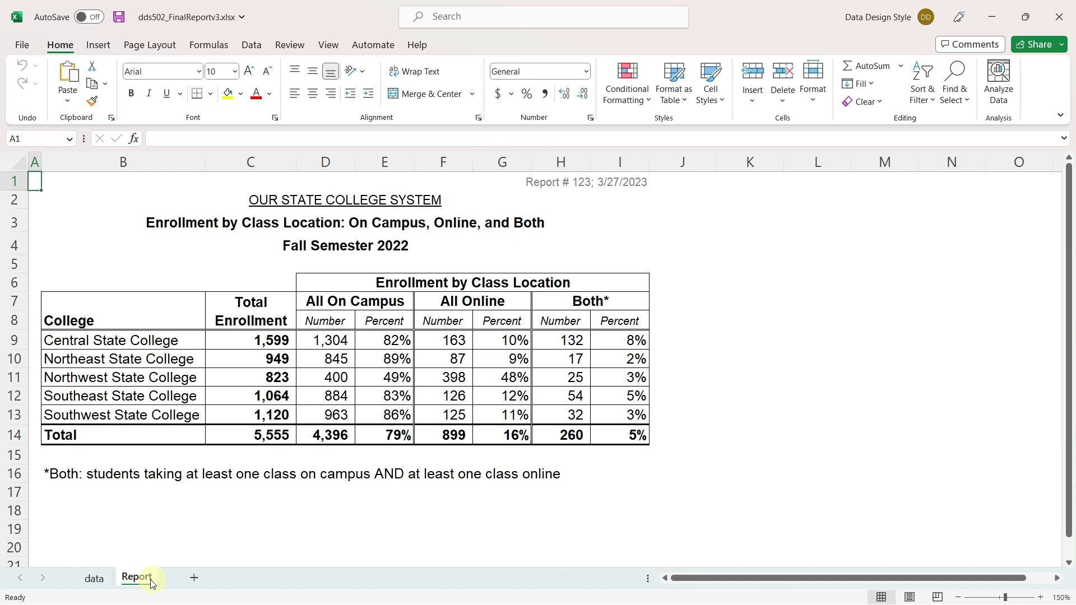
click(111, 580)
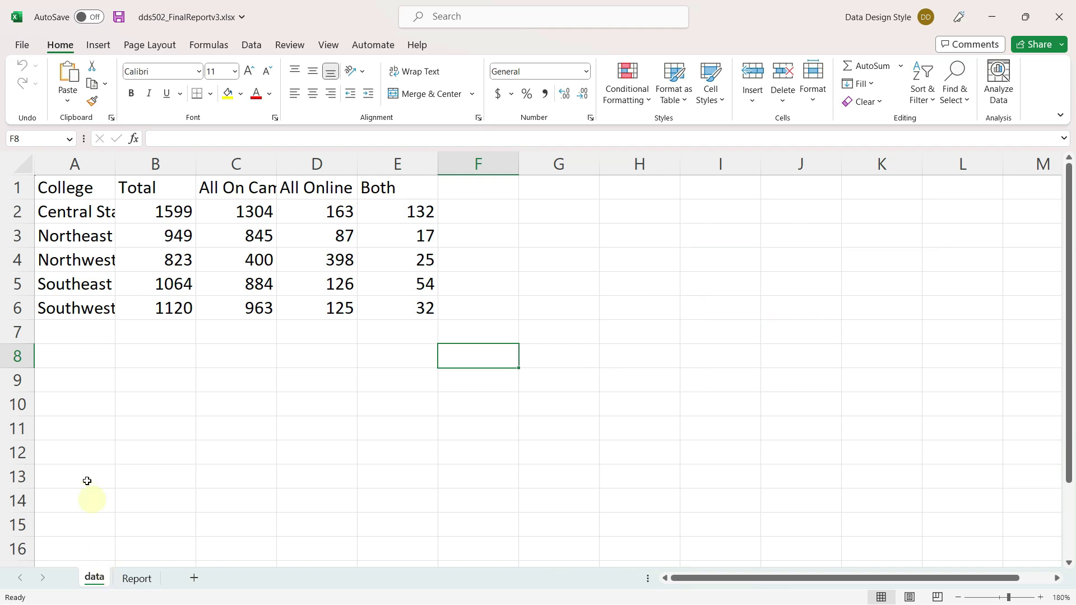
click(21, 164)
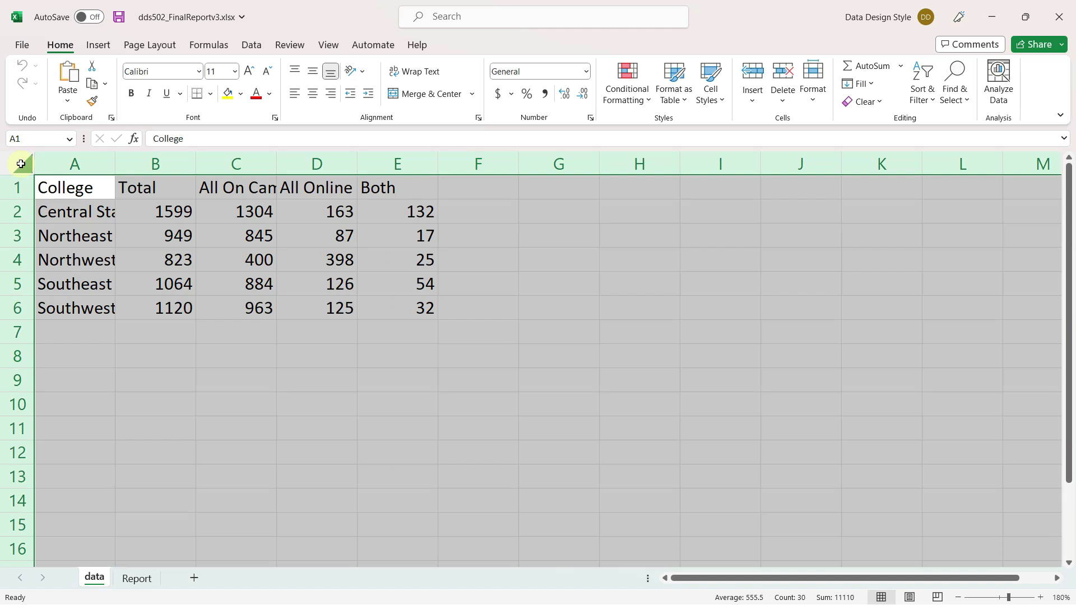
click(198, 71)
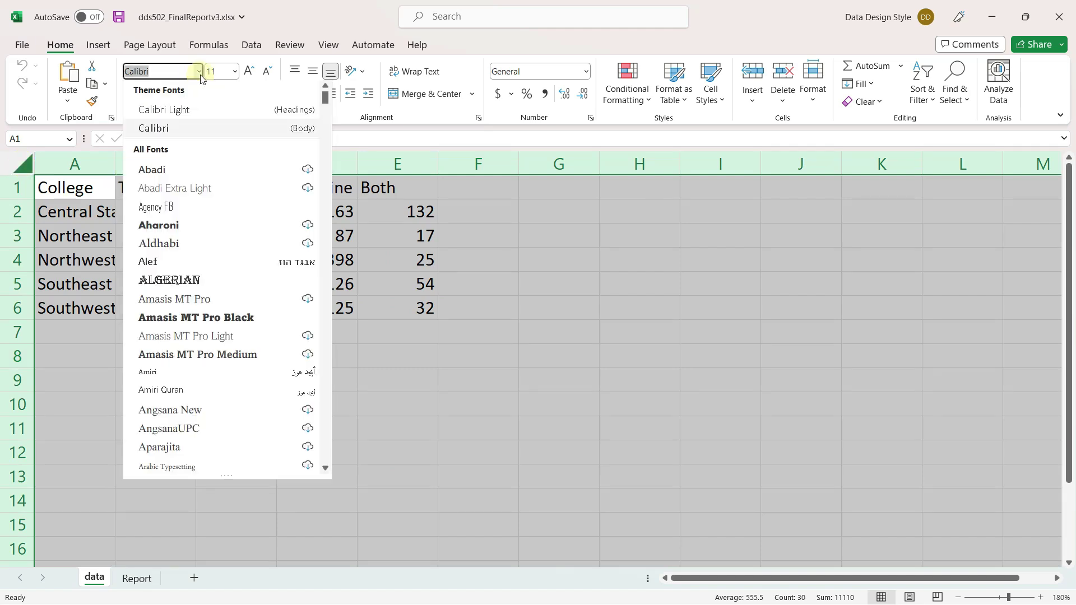
scroll(179, 234, down, 1)
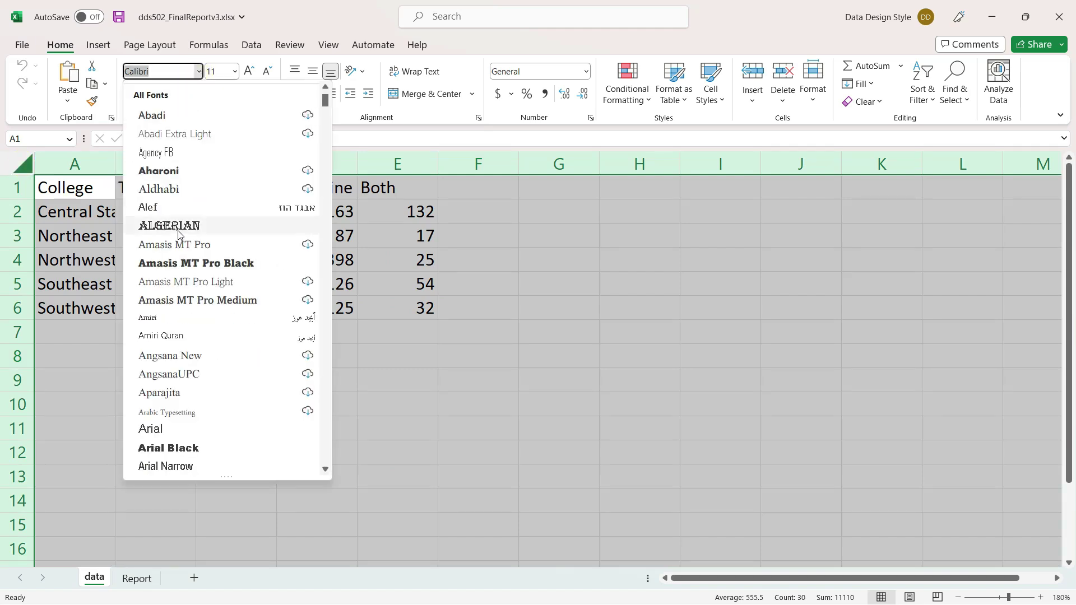
click(150, 429)
click(215, 70)
text(10)
key(Return)
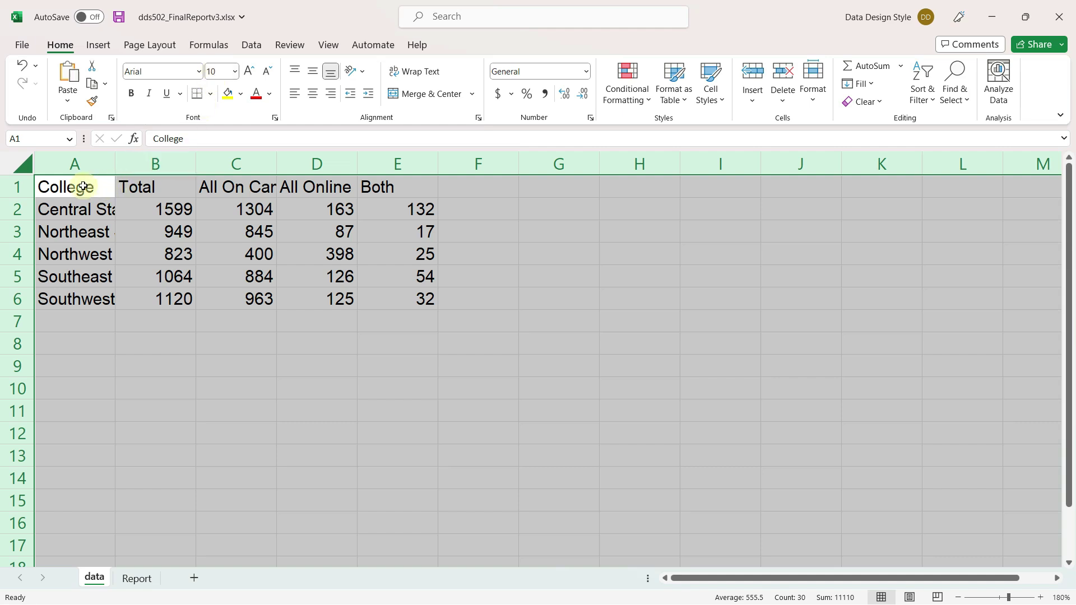
Step: Insert two blank rows above the table and a blank column to its left
click(83, 186)
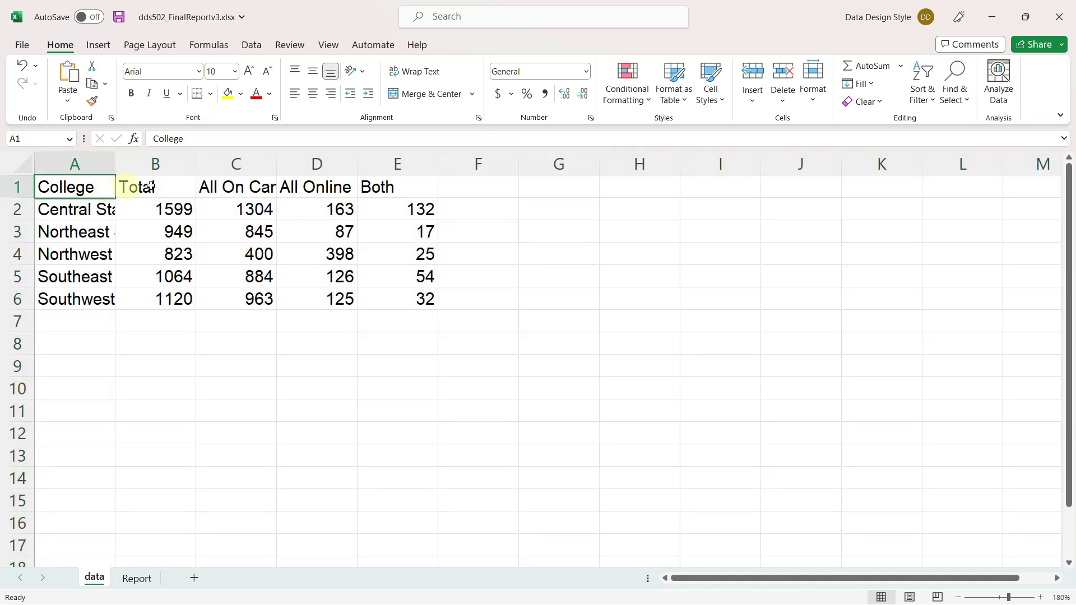
click(751, 100)
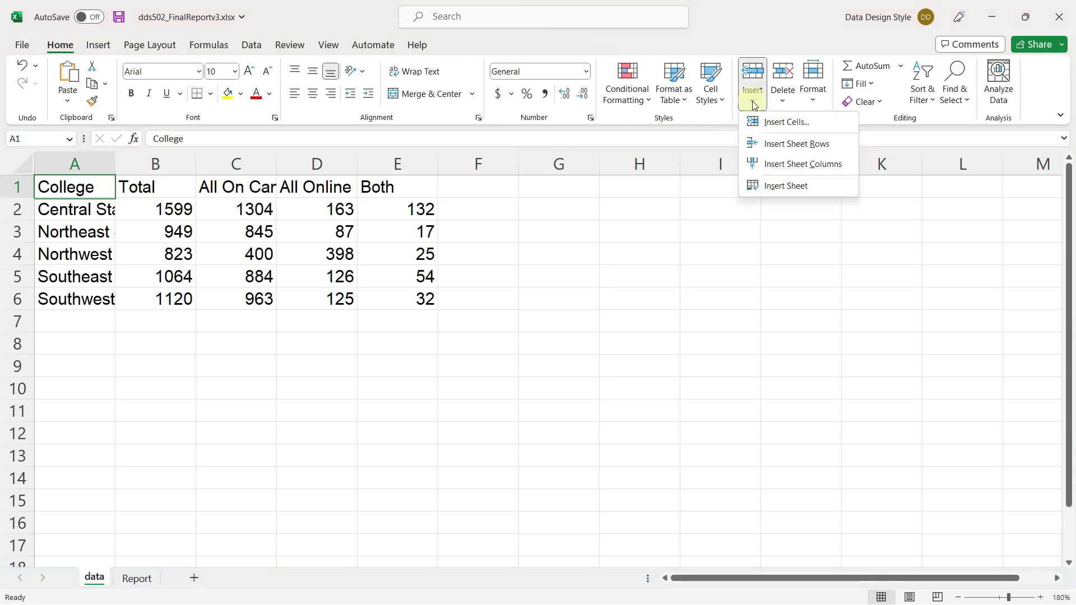
click(771, 145)
click(752, 95)
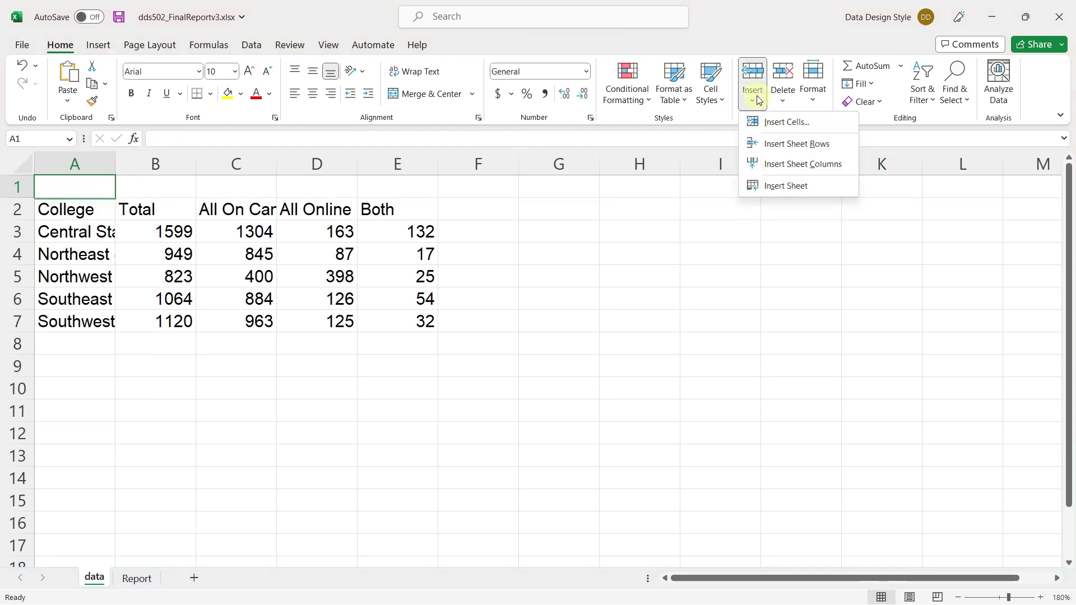
click(757, 141)
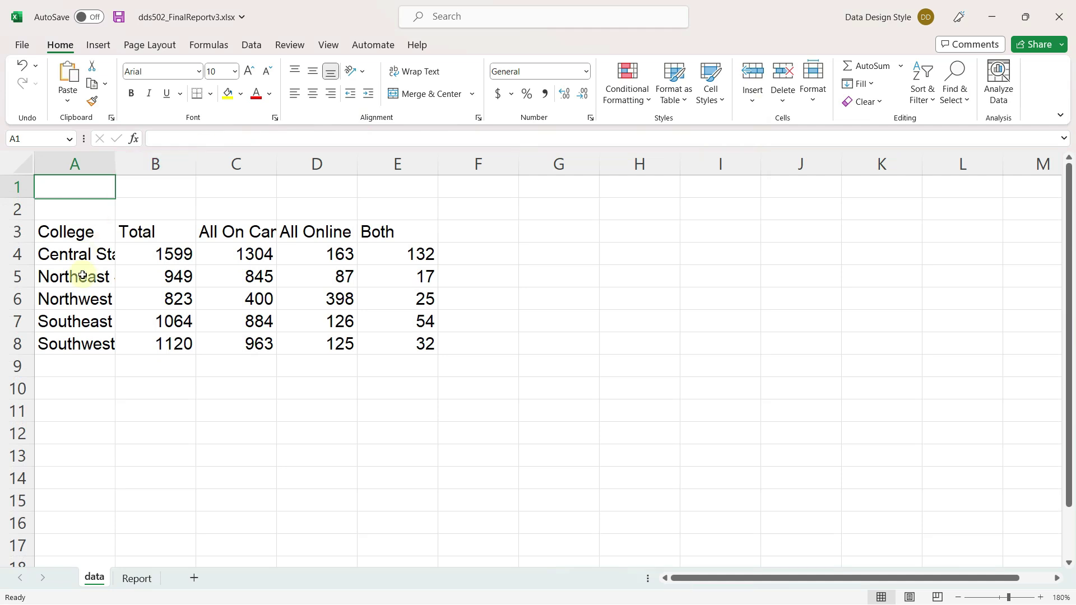
click(83, 279)
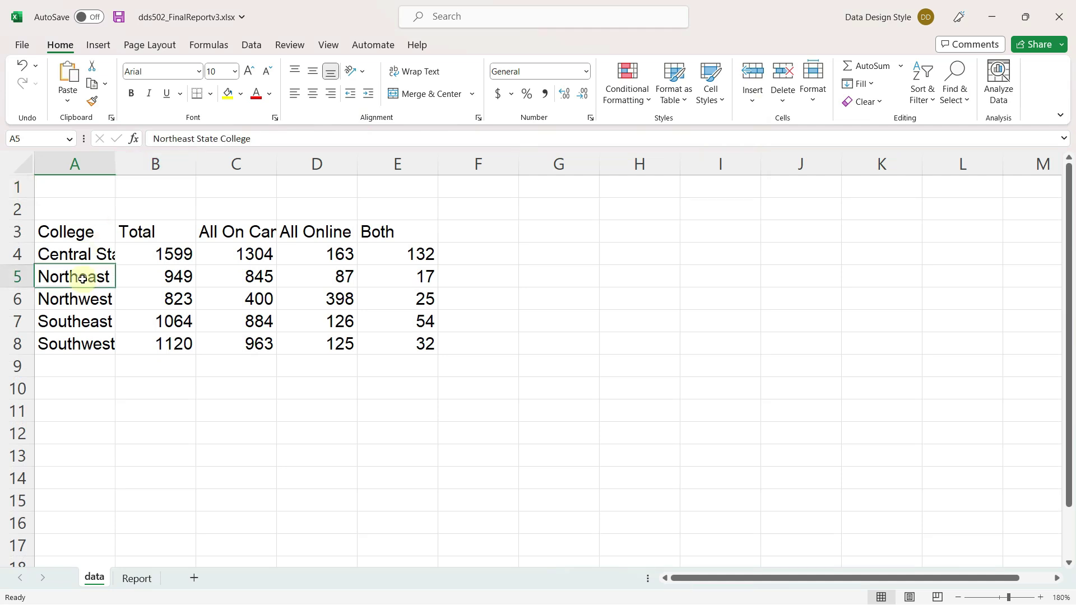
click(753, 102)
click(772, 163)
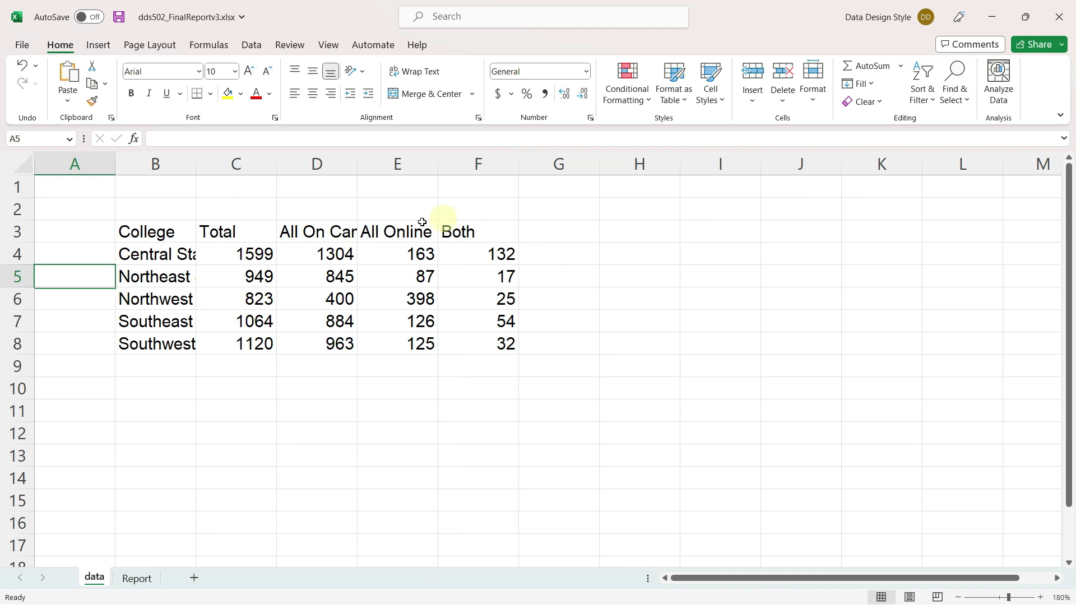
Step: AutoFit the width of columns B–F to their contents across table B3:F8
key(Right)
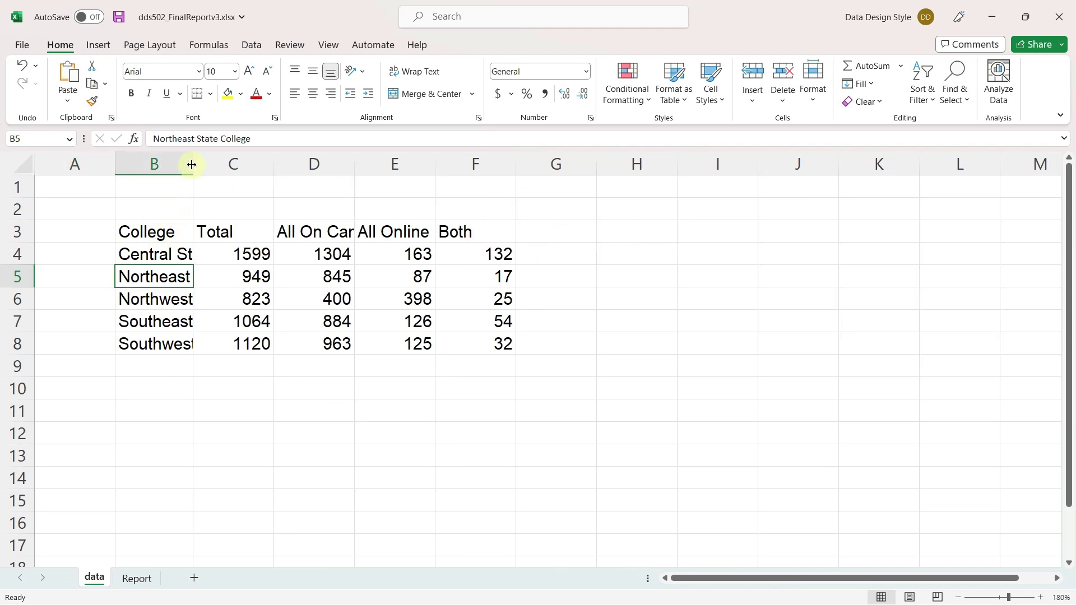
mouse_move(194, 163)
mouse_down()
mouse_move(253, 163)
mouse_move(195, 168)
mouse_up()
drag(150, 232, 473, 331)
click(812, 105)
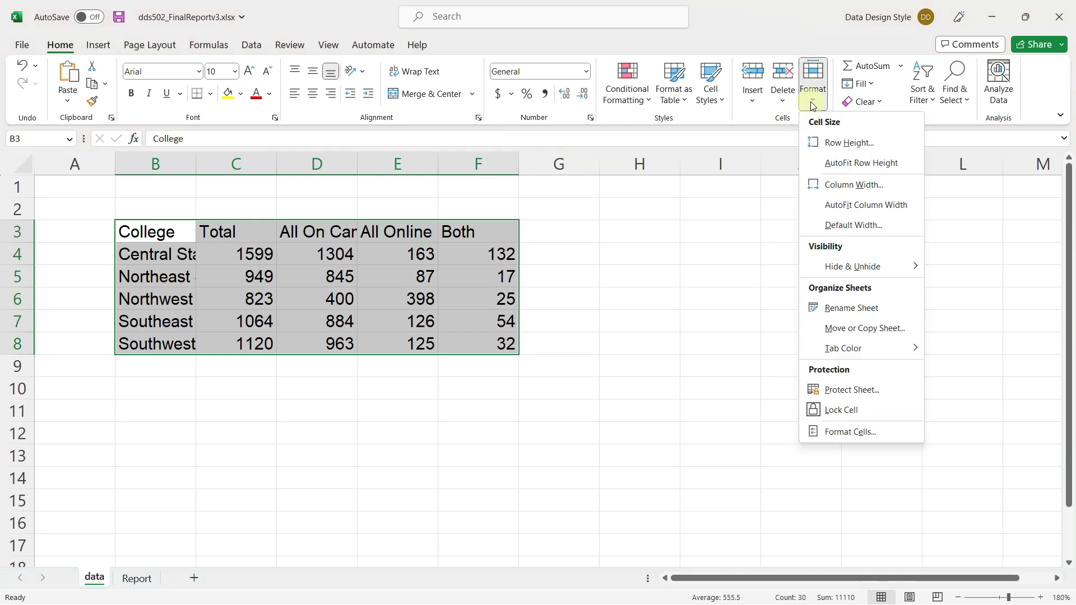
click(837, 206)
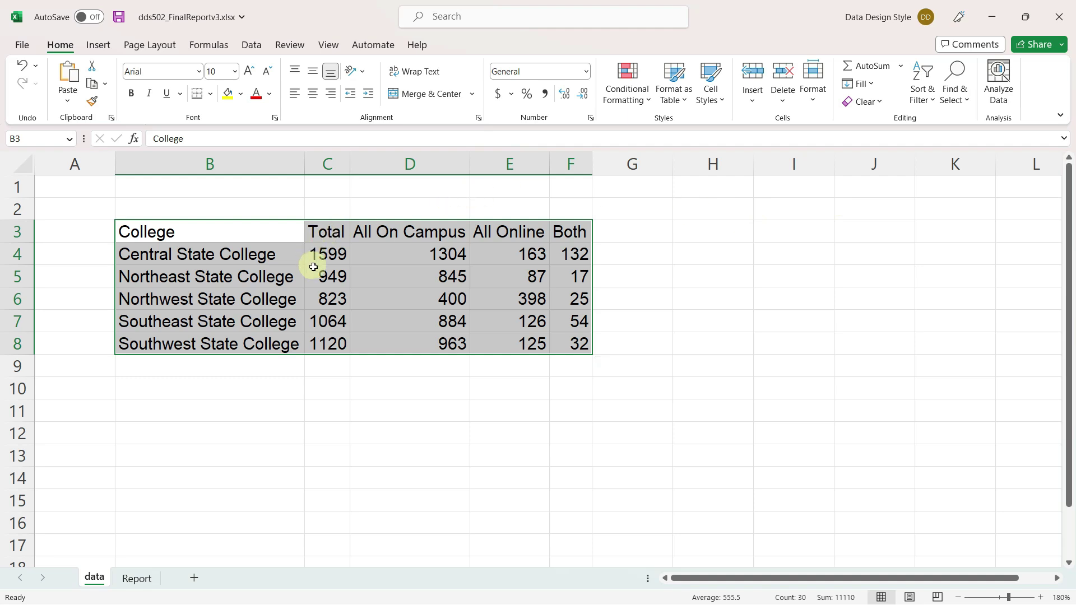
Step: Apply All Borders to every cell of B3:F8
click(212, 95)
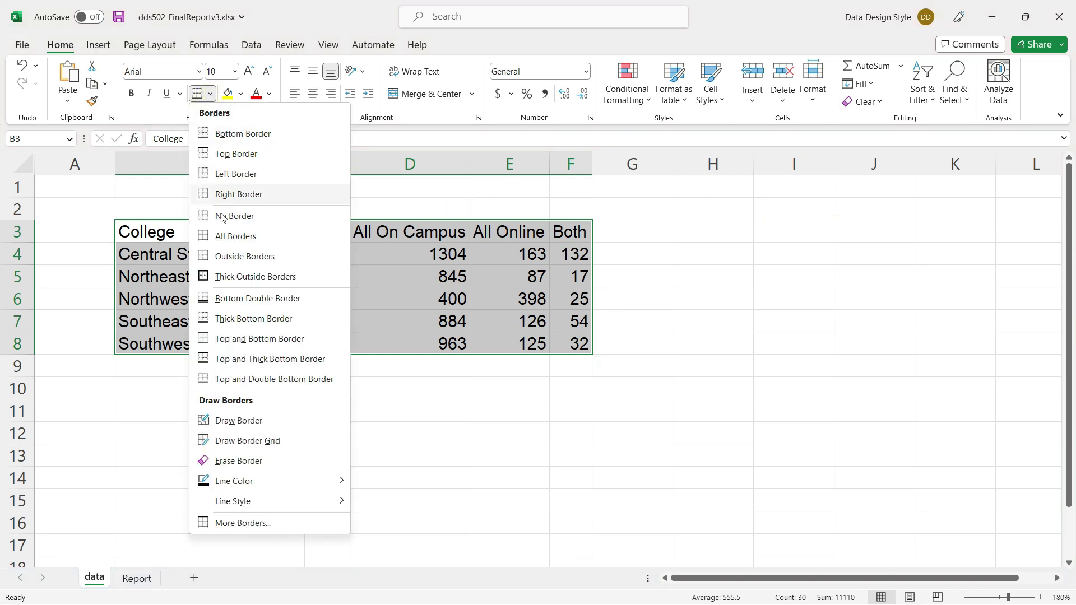
click(223, 238)
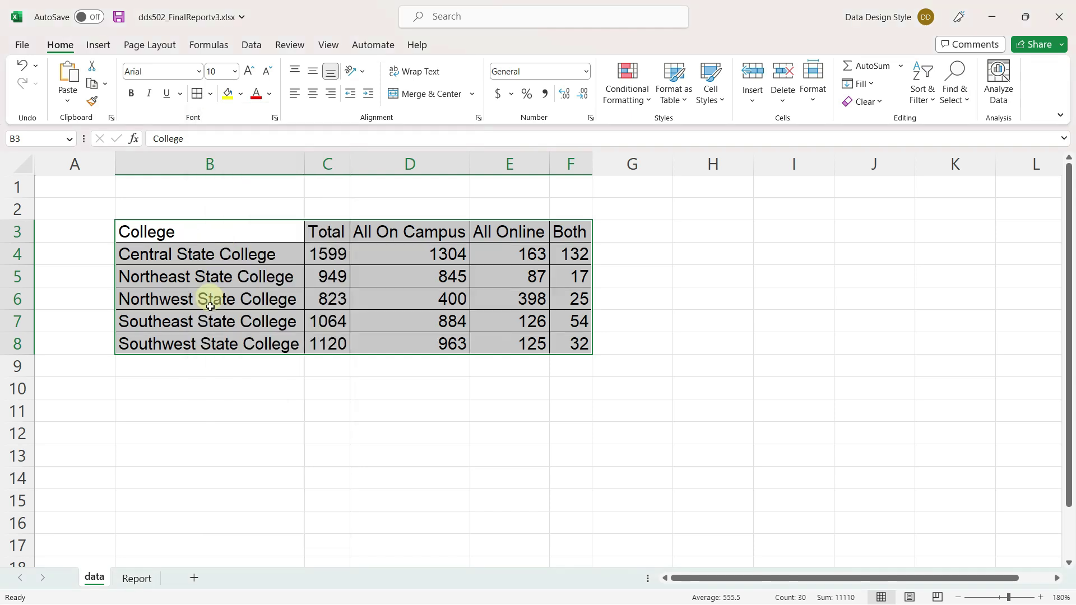
click(218, 387)
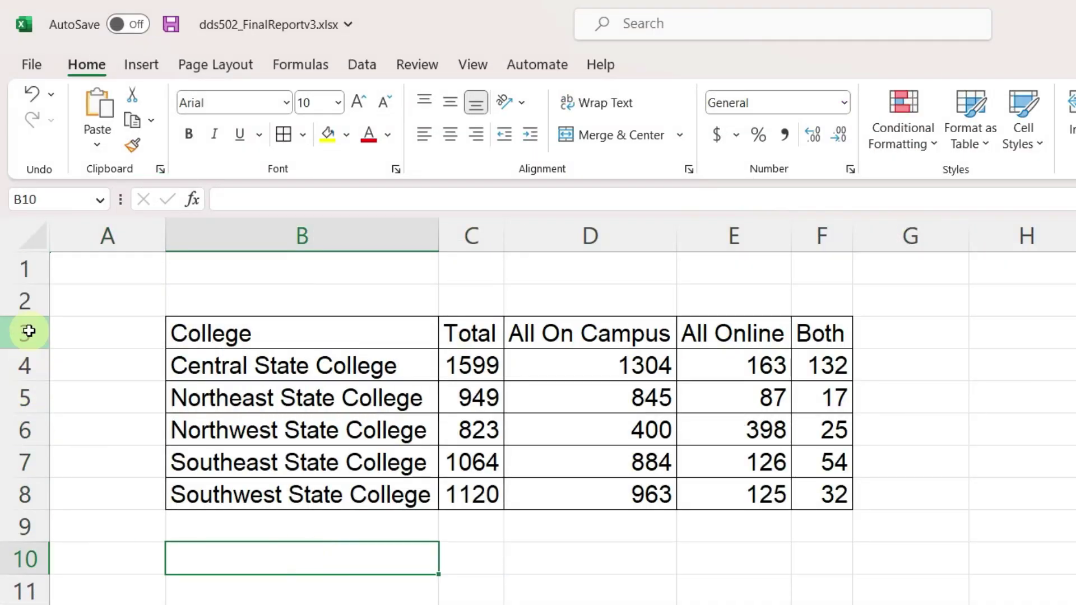
click(25, 335)
click(23, 377)
drag(23, 377, 32, 480)
click(223, 555)
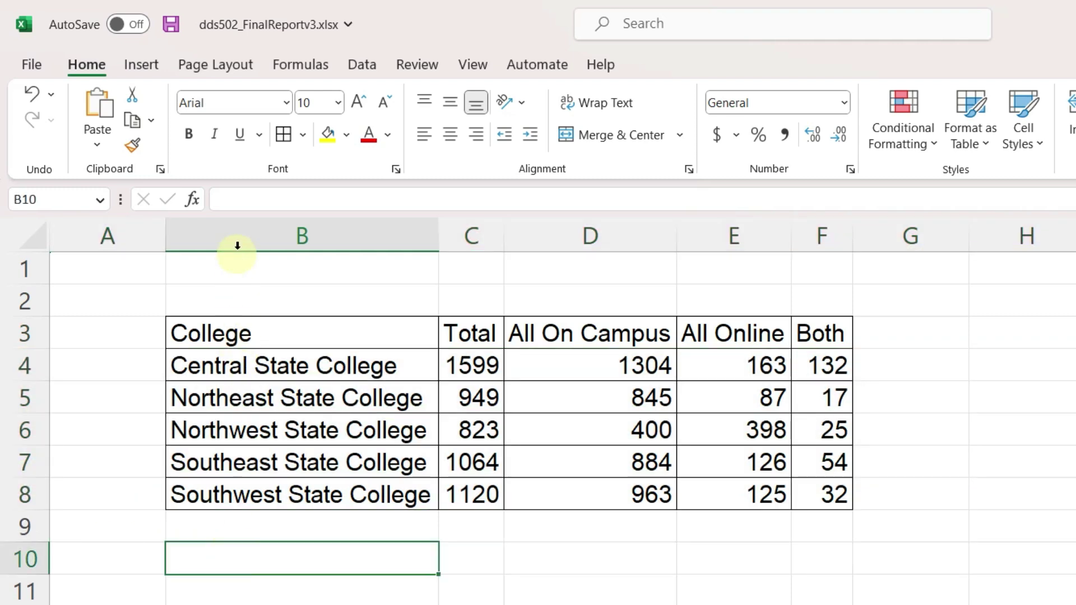
click(241, 229)
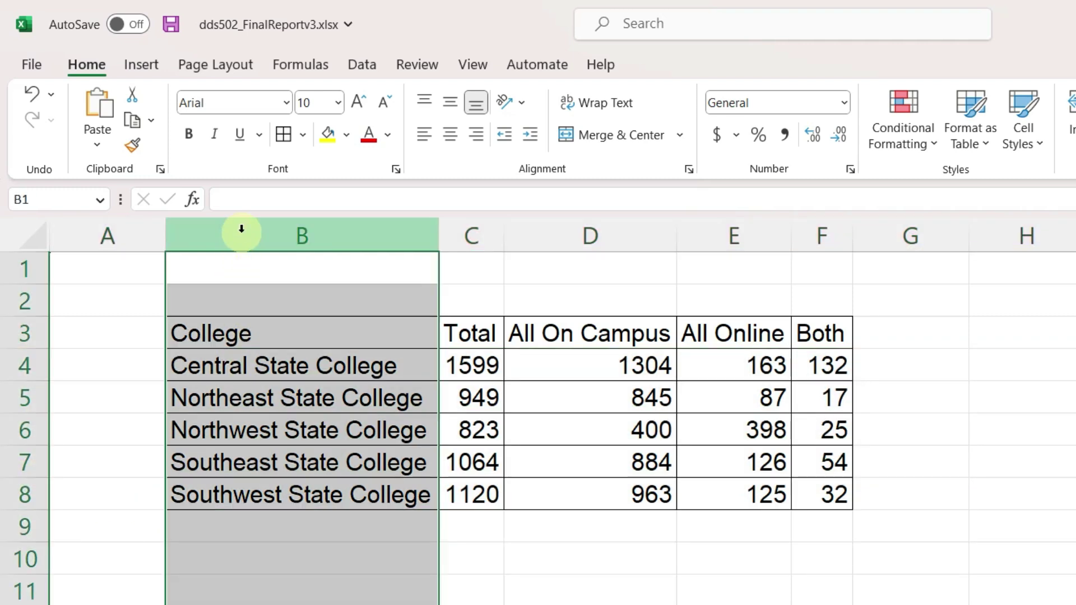
click(485, 230)
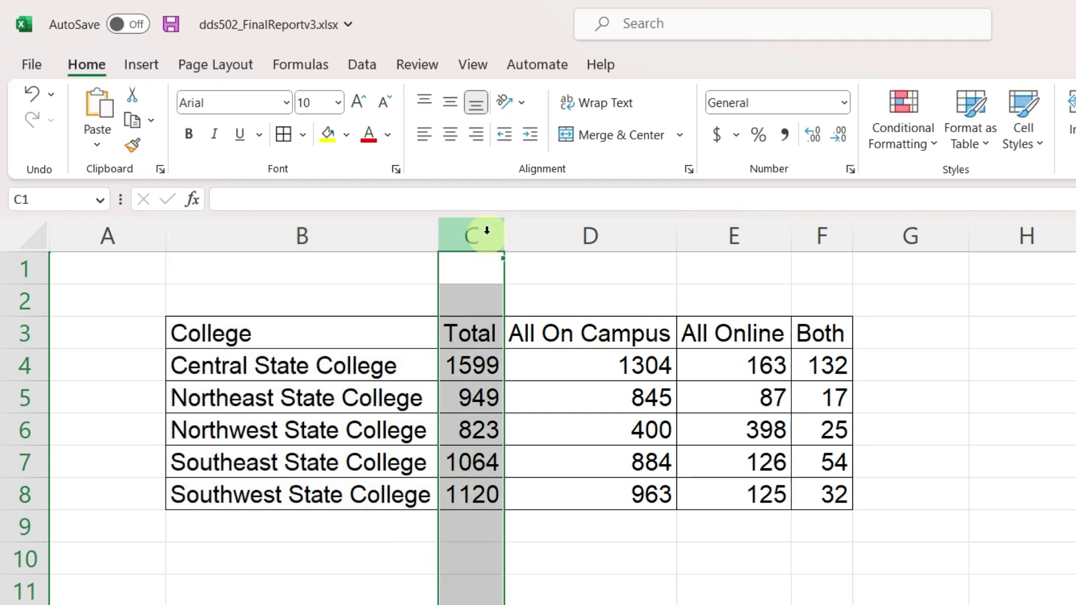
drag(478, 238, 612, 235)
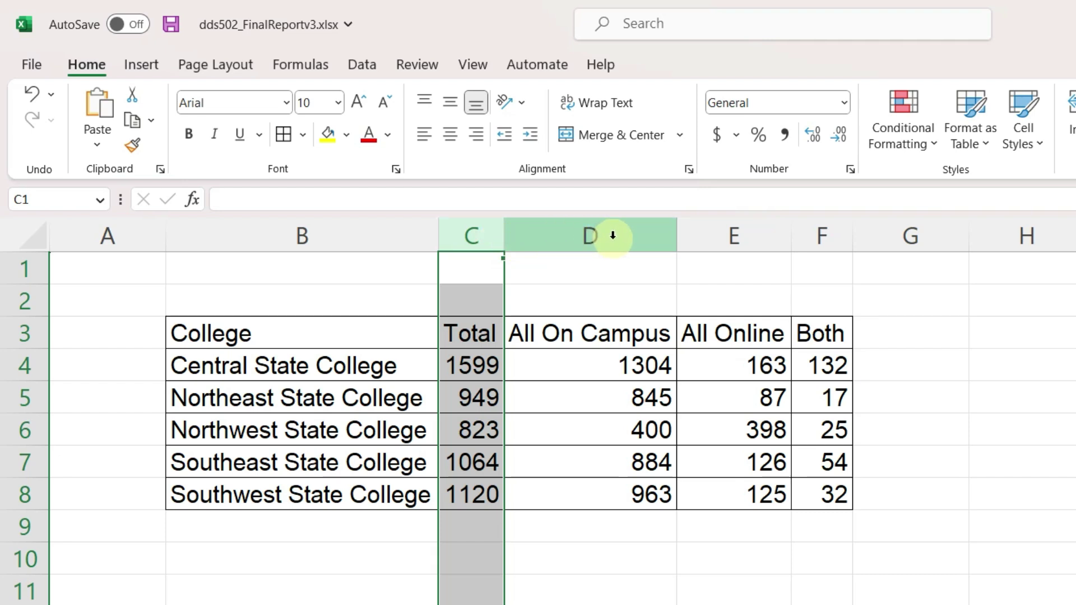
click(612, 235)
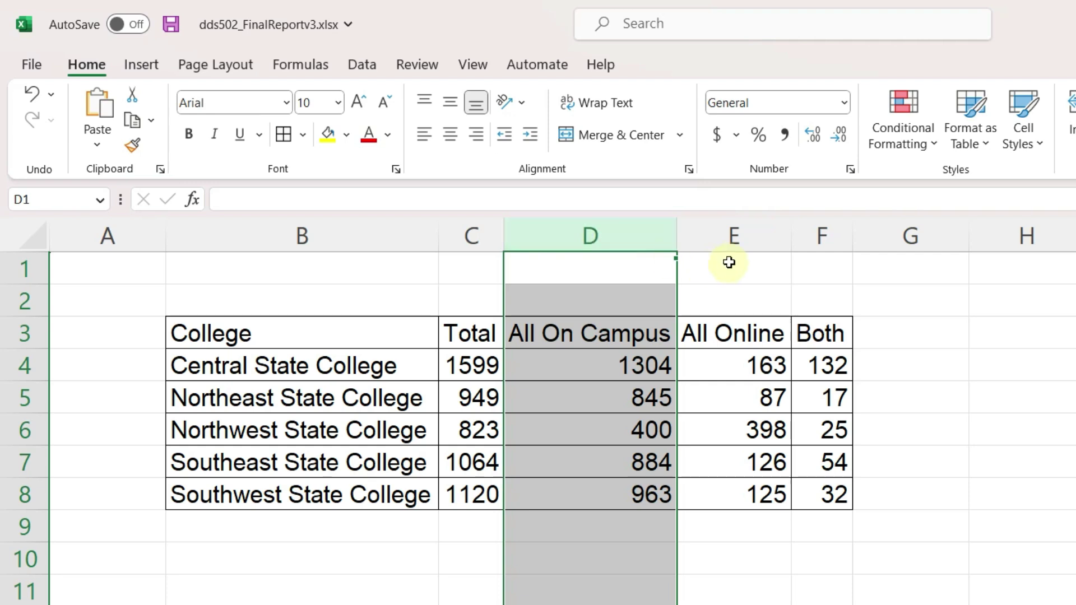
click(736, 236)
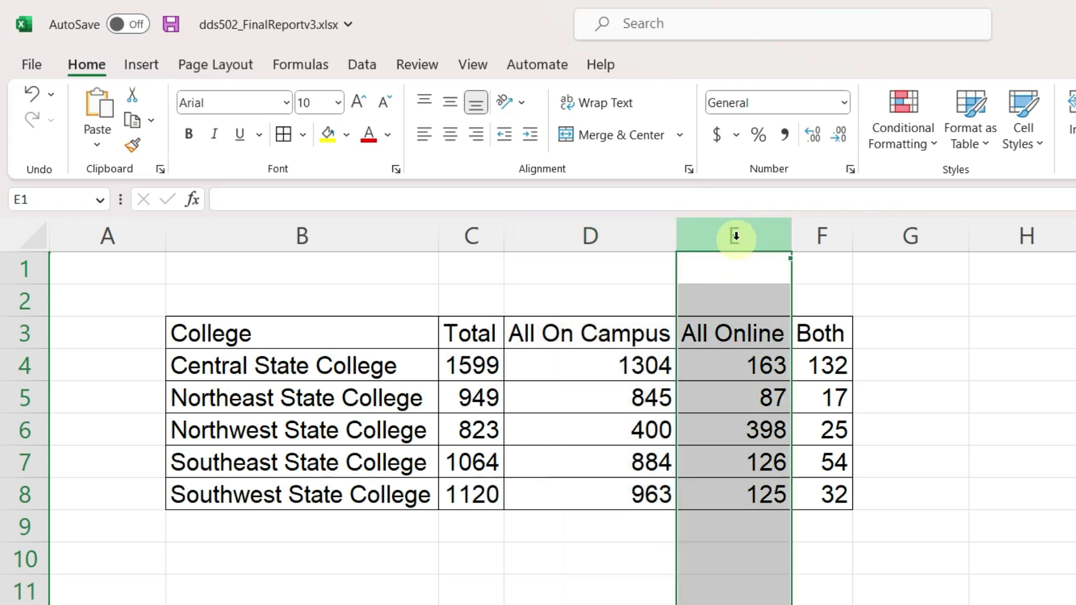
click(832, 232)
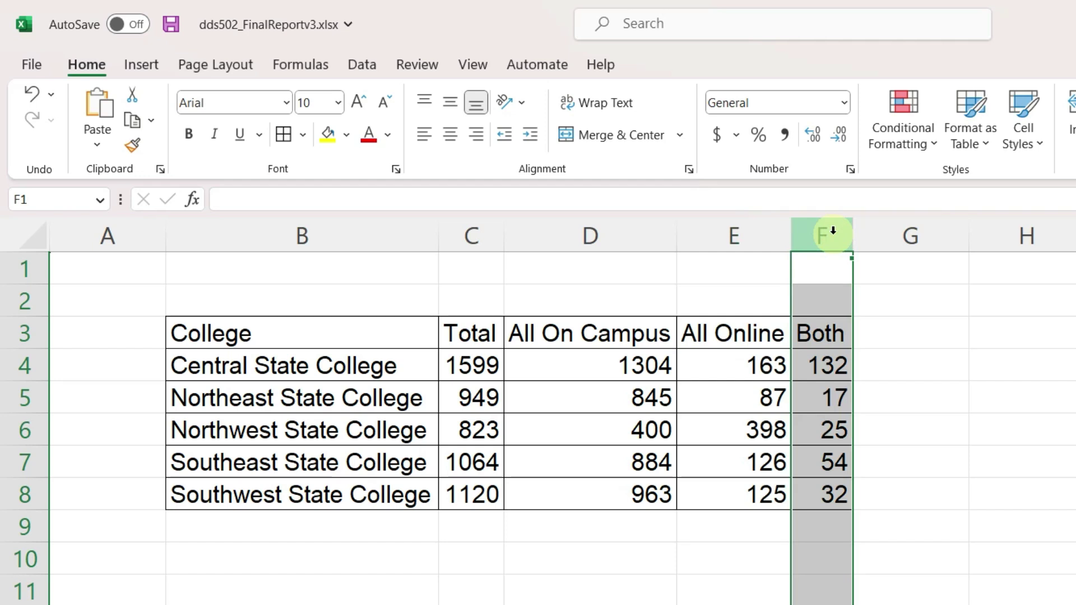
Step: Merge D2:F2 and enter the heading 'Students by Class Location'
click(644, 305)
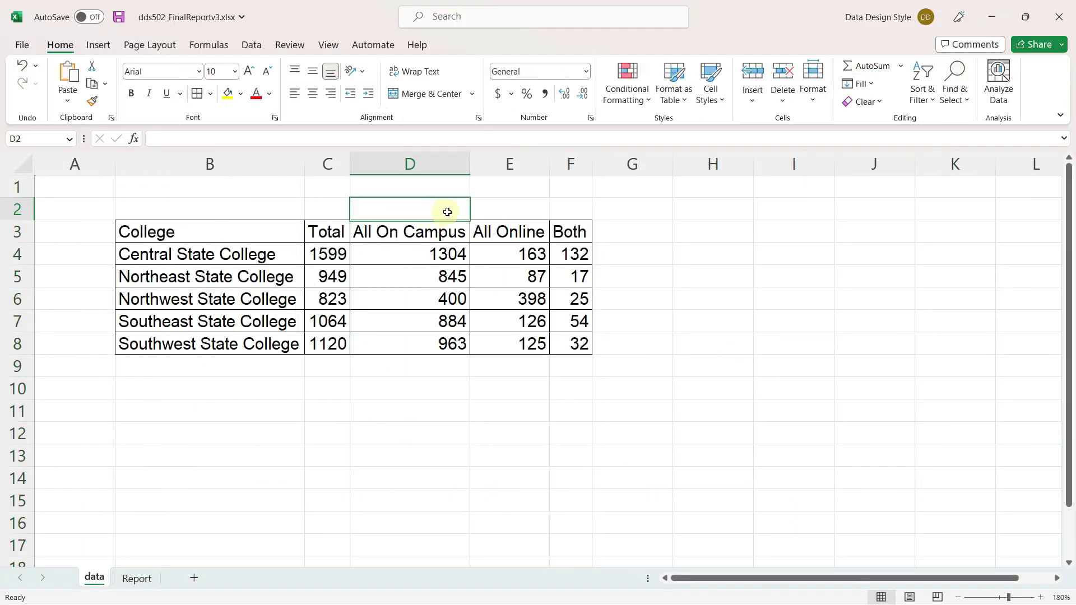
drag(447, 211, 562, 209)
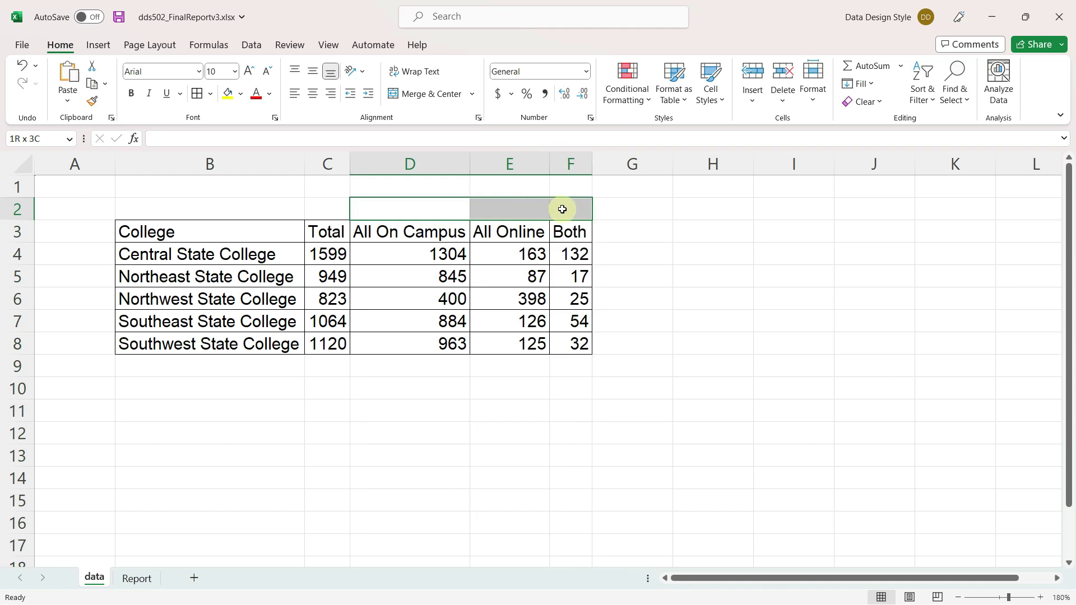
click(428, 95)
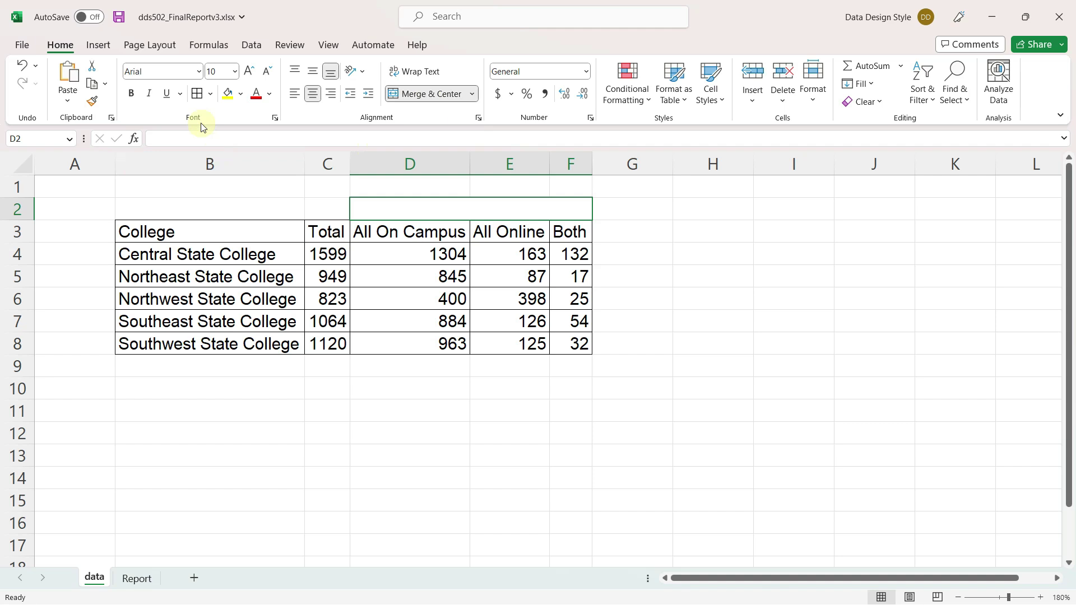
double_click(414, 212)
text(Students by Class Location)
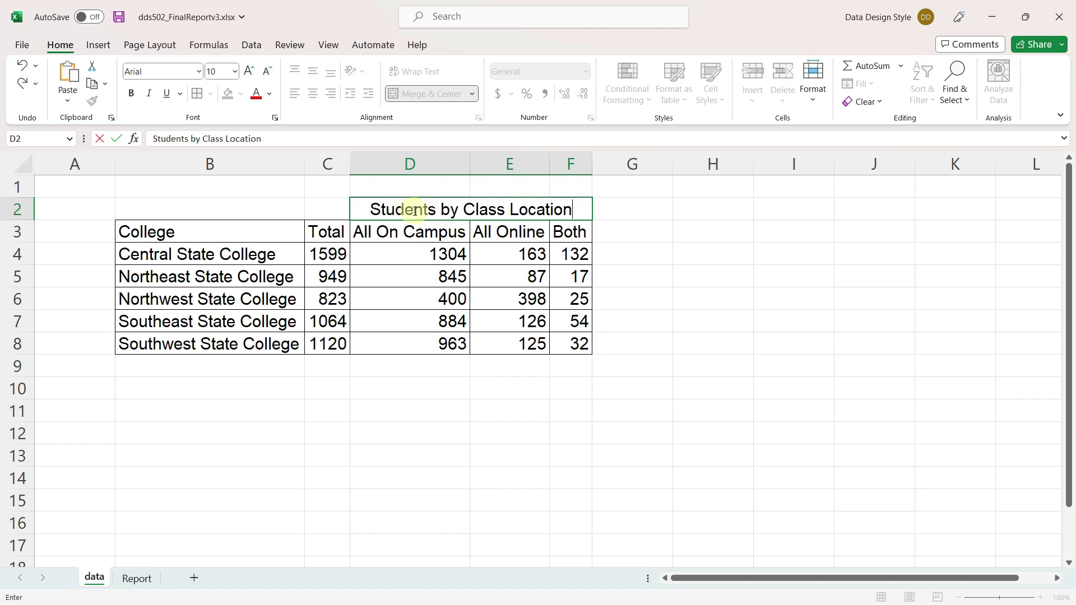
click(331, 276)
Step: Widen column C and make C3 read 'Total Students' on two centered lines
drag(349, 165, 388, 166)
double_click(328, 231)
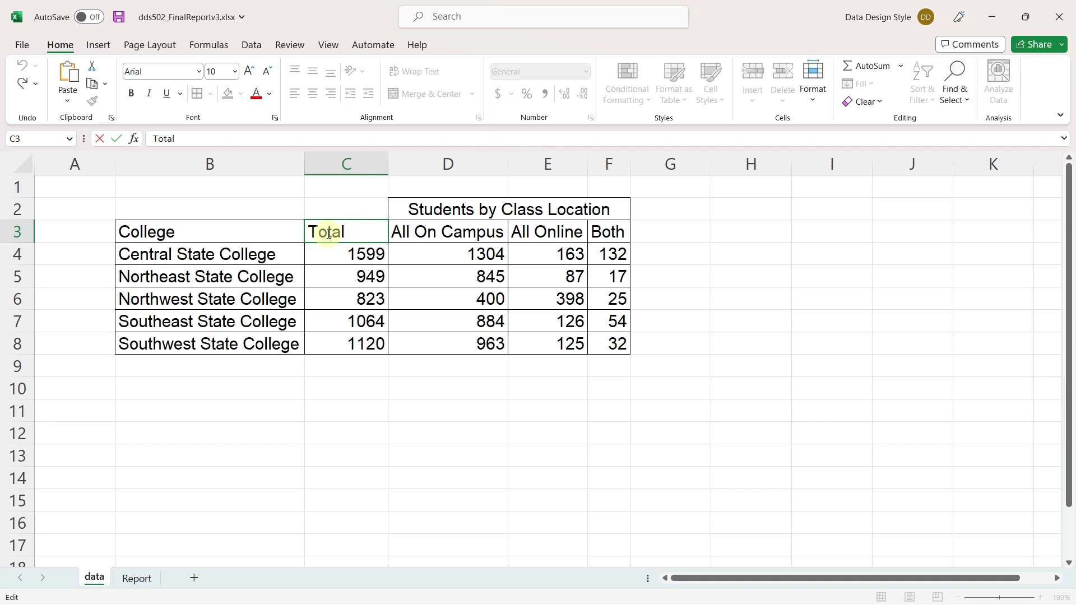
key(alt+Return)
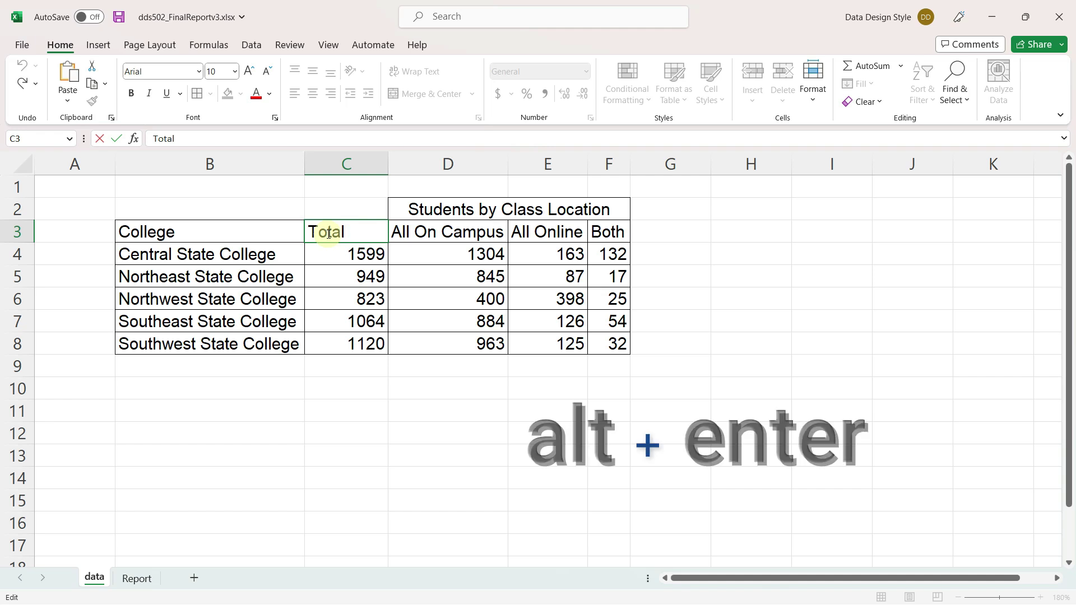
key(alt+Return)
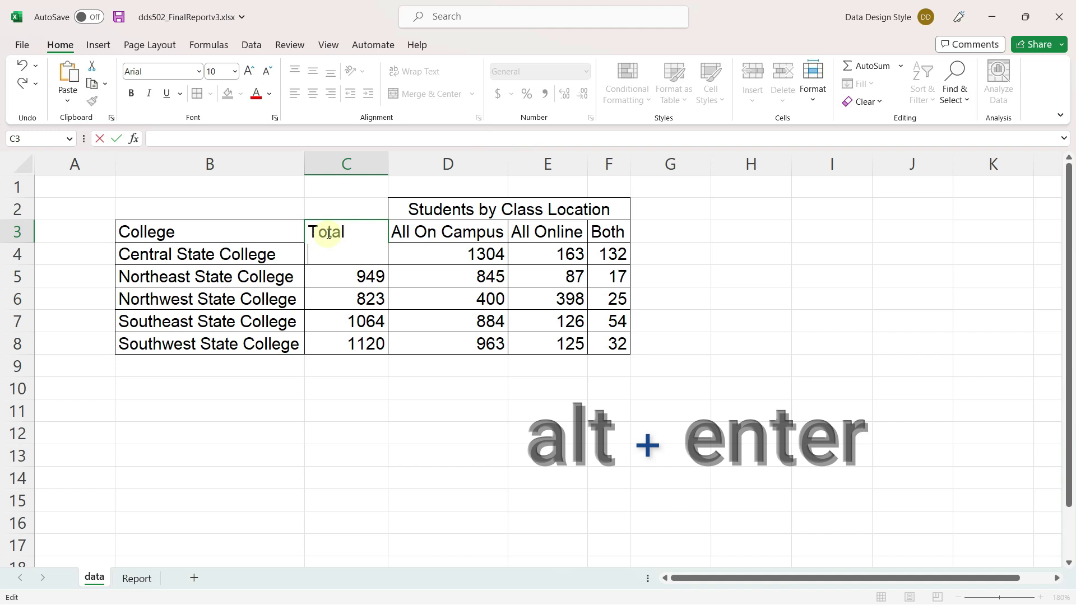
text(Students)
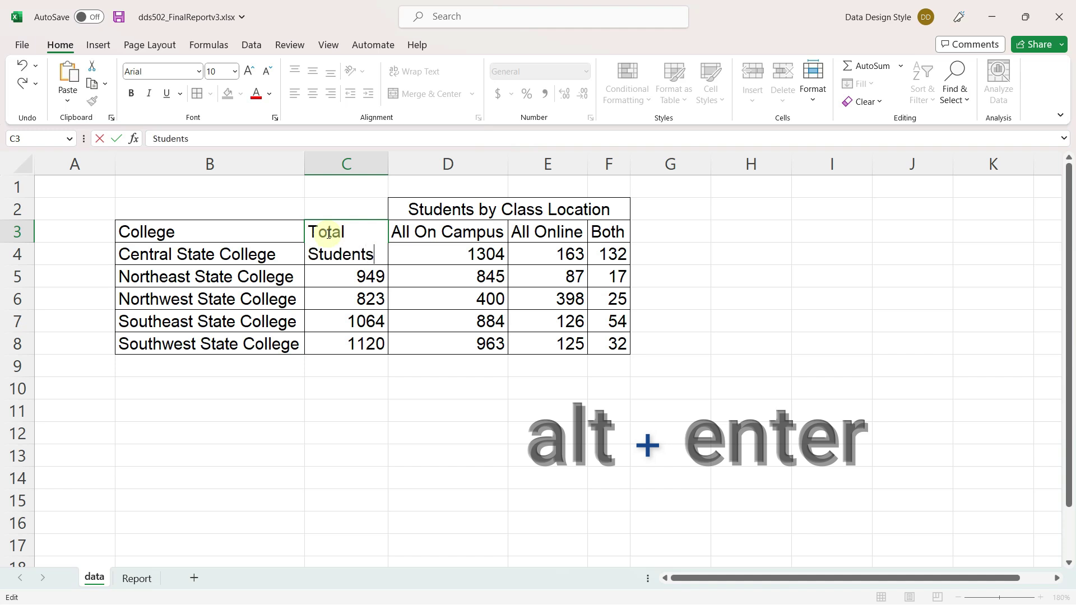
key(ctrl+Return)
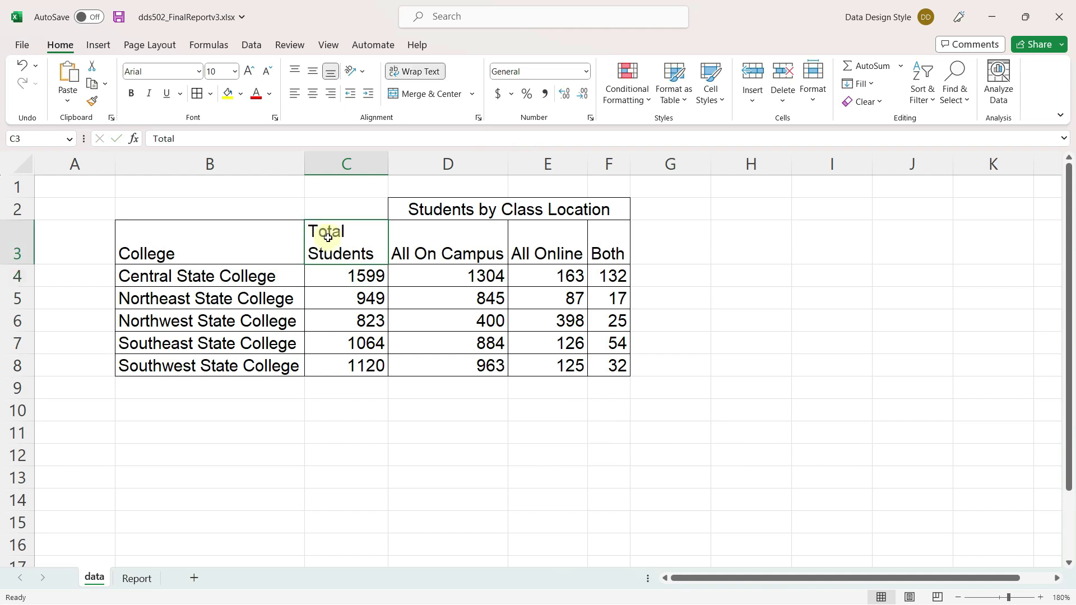
click(312, 94)
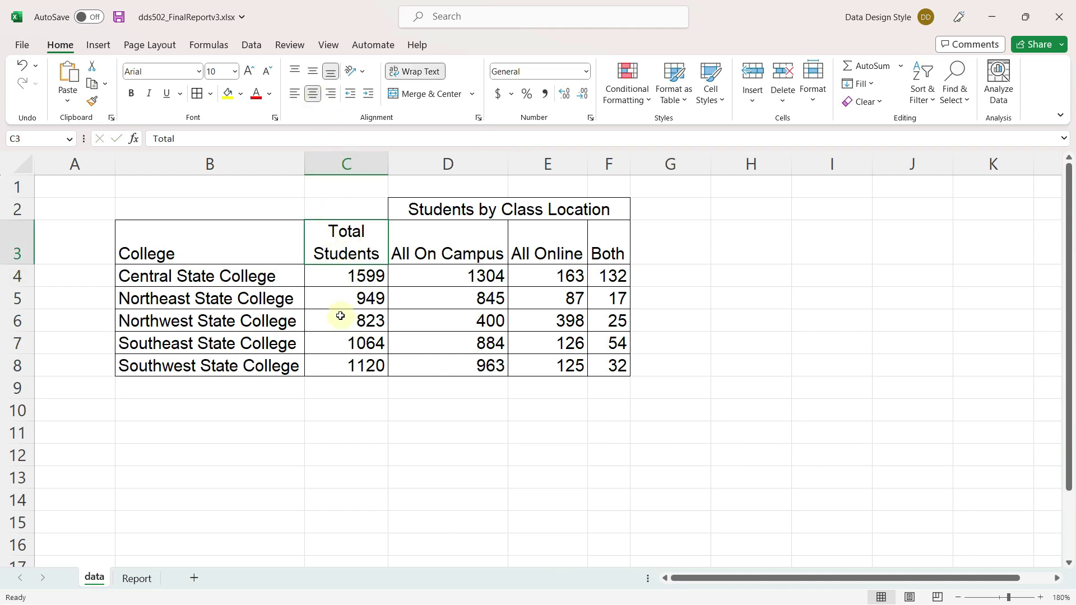
click(376, 276)
Step: Format the enrollment figures with thousands separators and no decimal places
drag(376, 276, 590, 365)
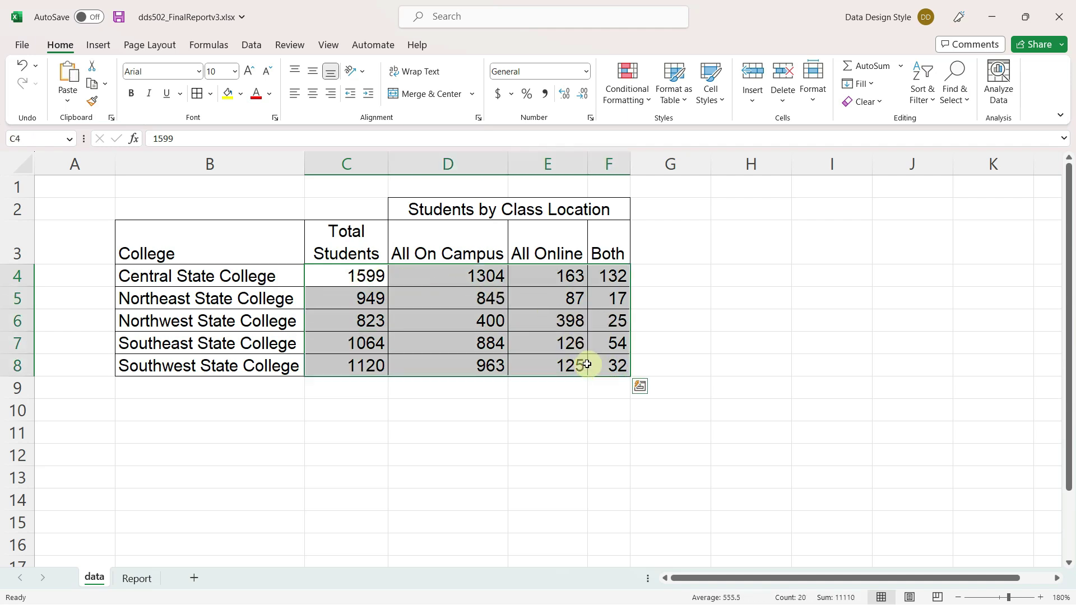
click(545, 94)
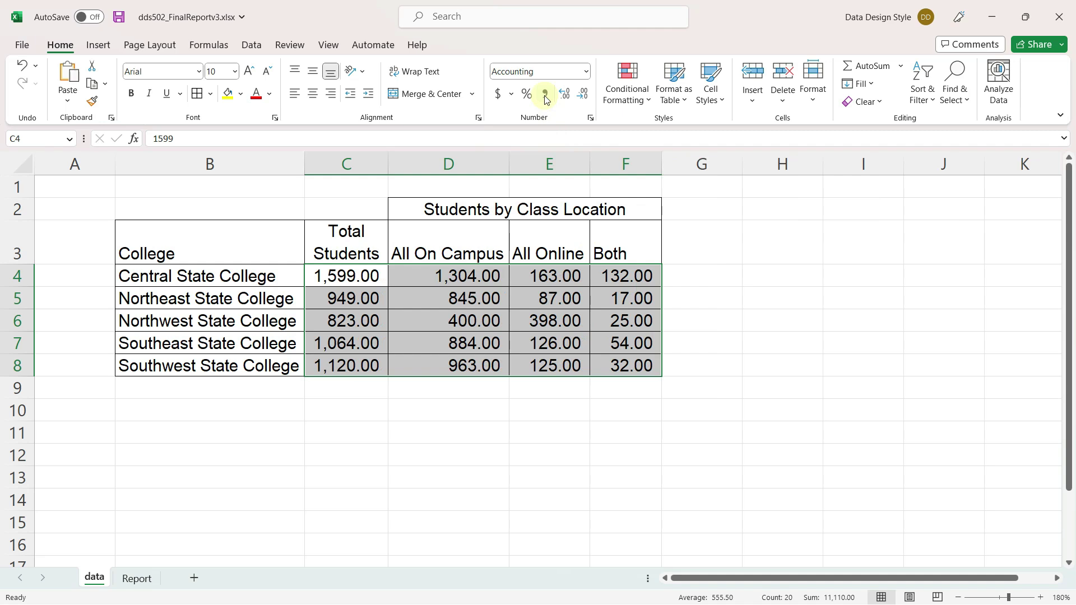
click(583, 94)
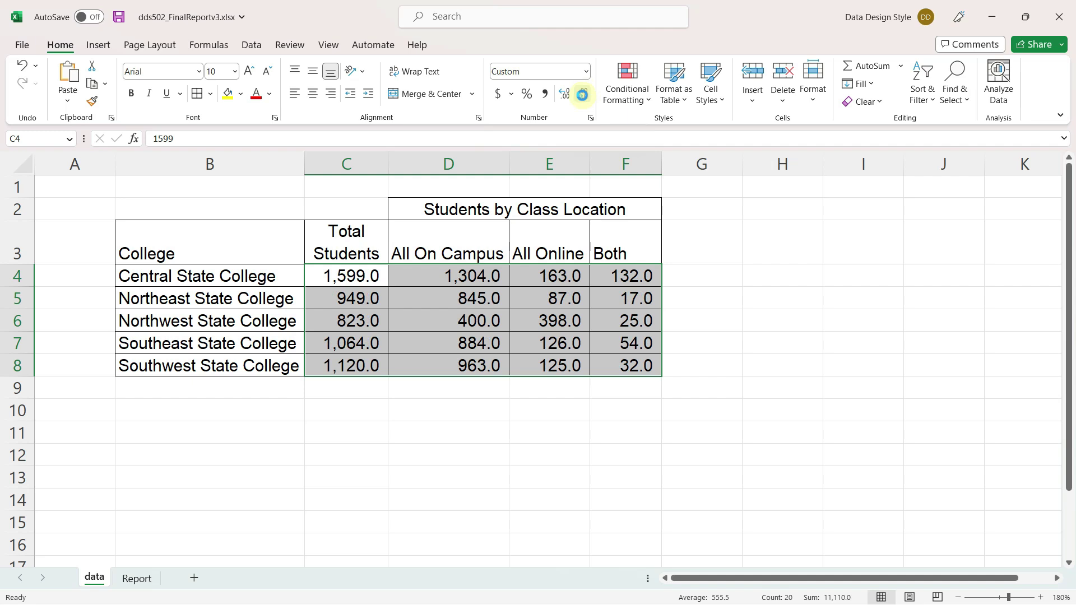
click(583, 95)
Step: Label B9 'Total' and start a SUM formula over C4:C8 in C9
click(269, 388)
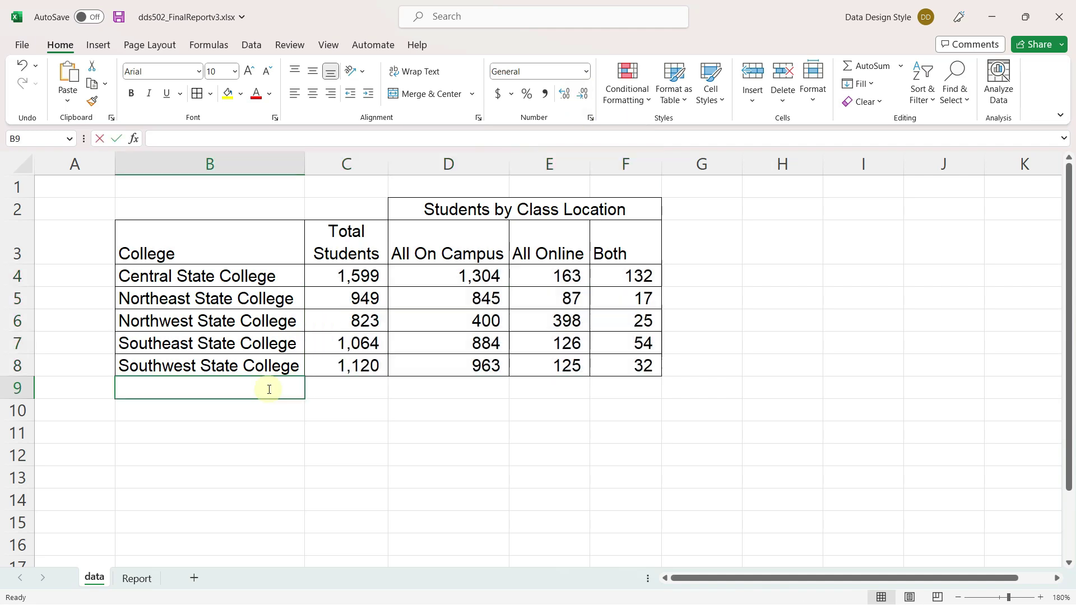
text(Total)
key(Tab)
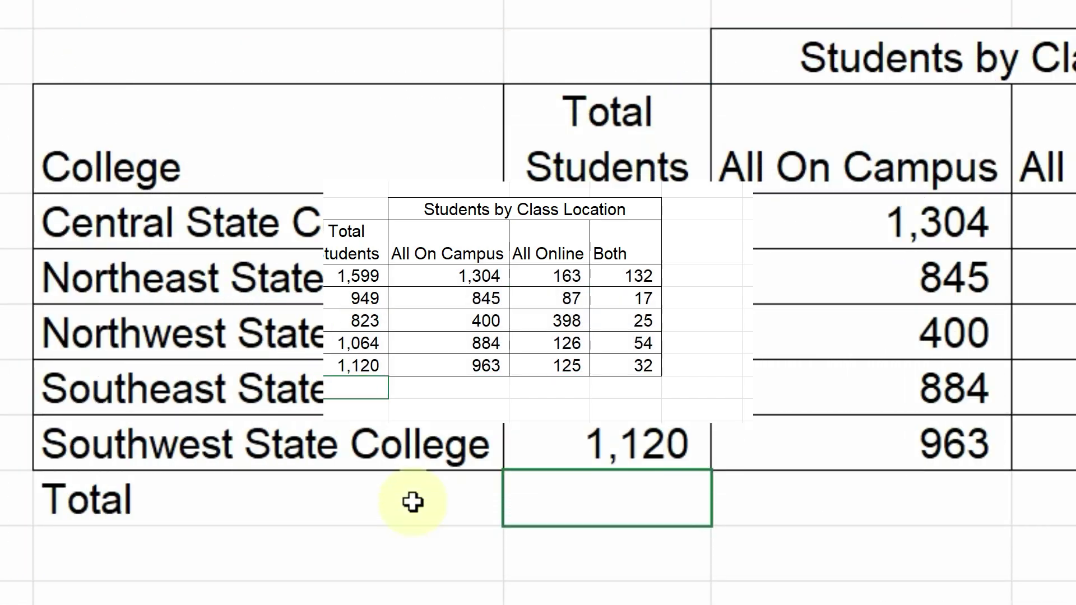
text(=su)
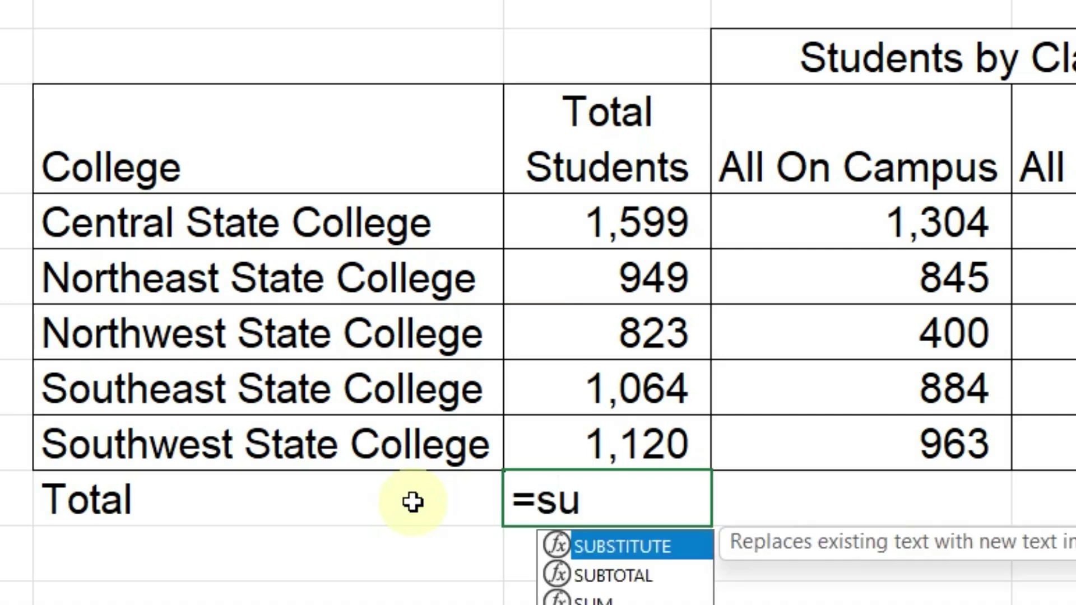
text(m()
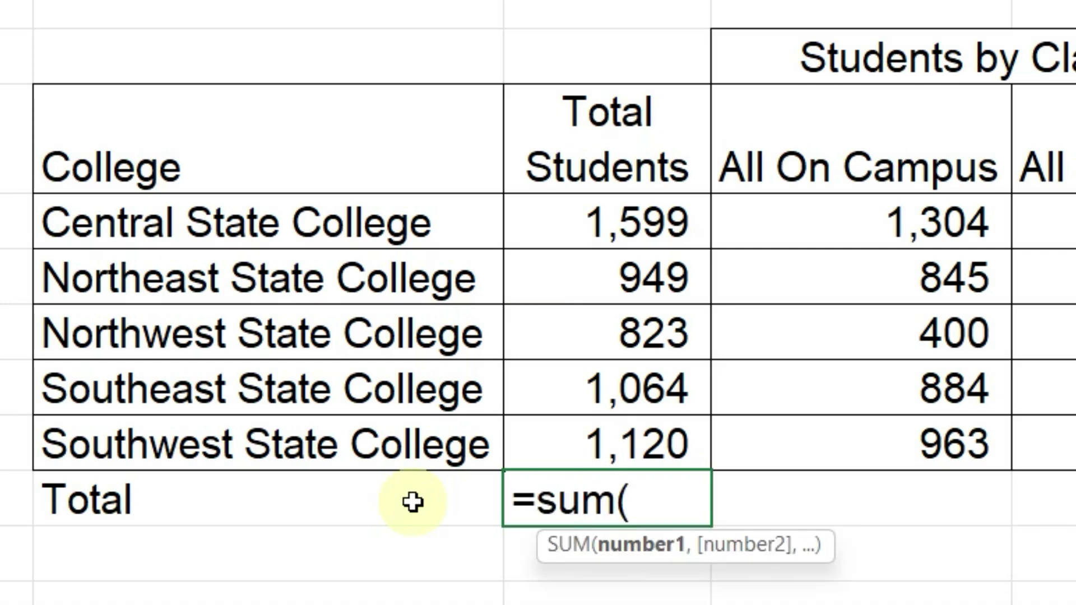
drag(647, 224, 617, 424)
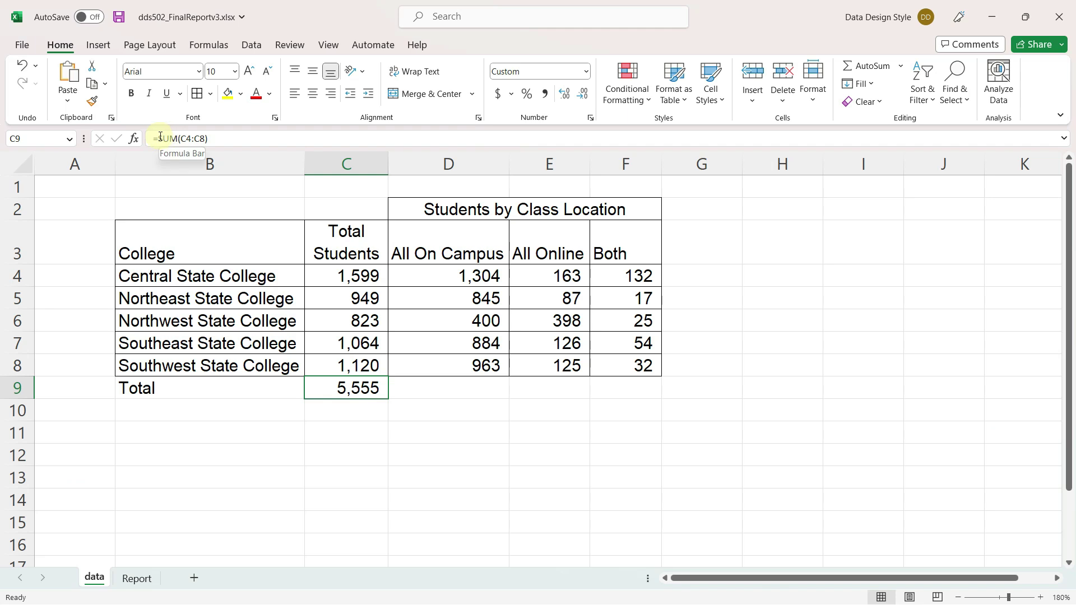
Step: AutoSum every column into row 9, giving 5,555, 4,396, 899 and 260
click(422, 273)
drag(422, 272, 430, 371)
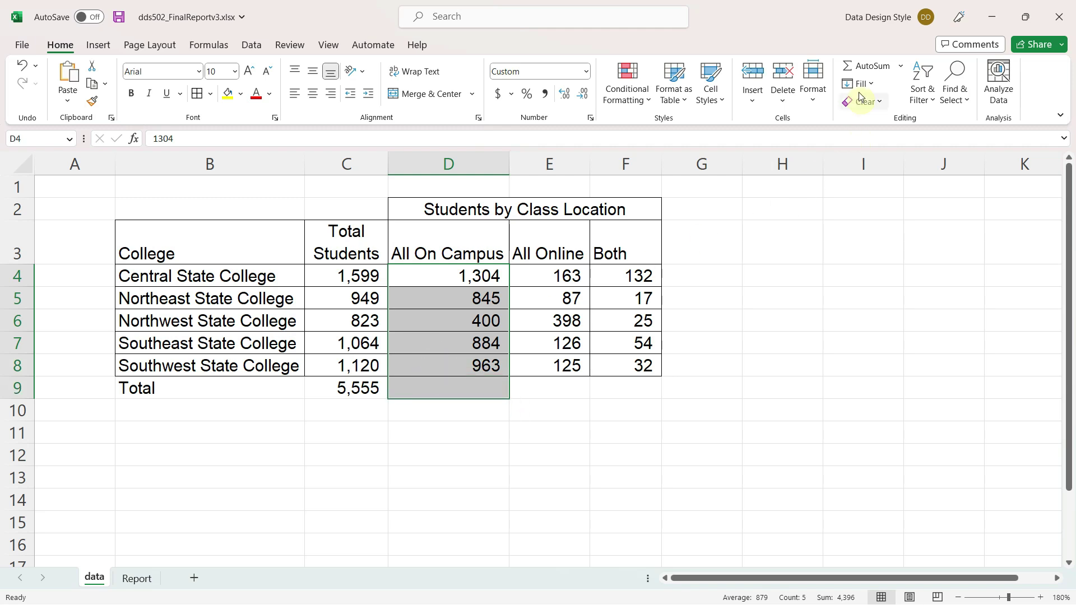
click(870, 67)
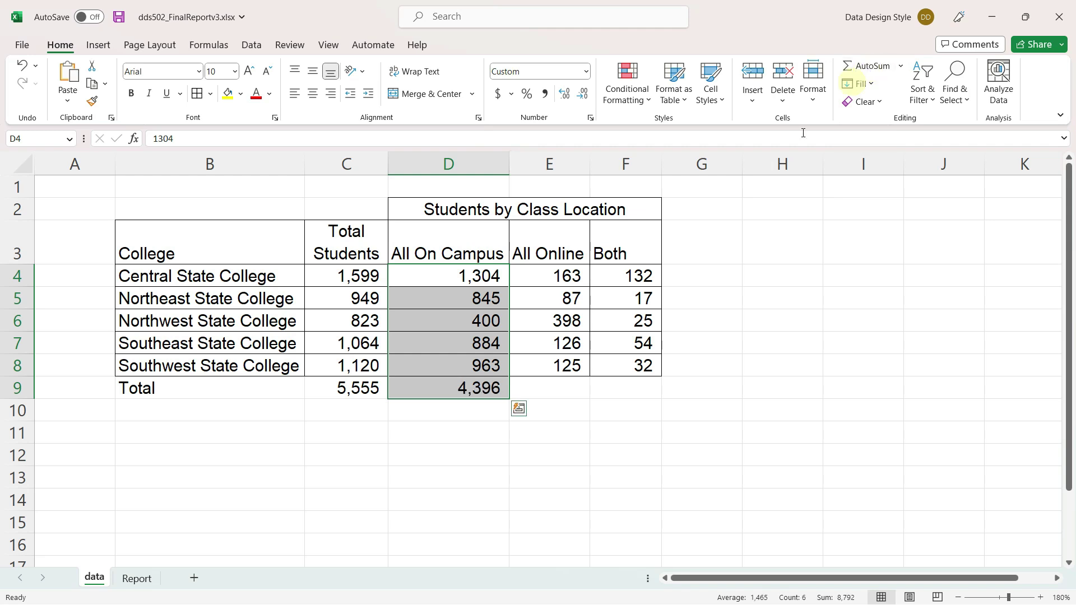
drag(353, 388, 418, 394)
key(Delete)
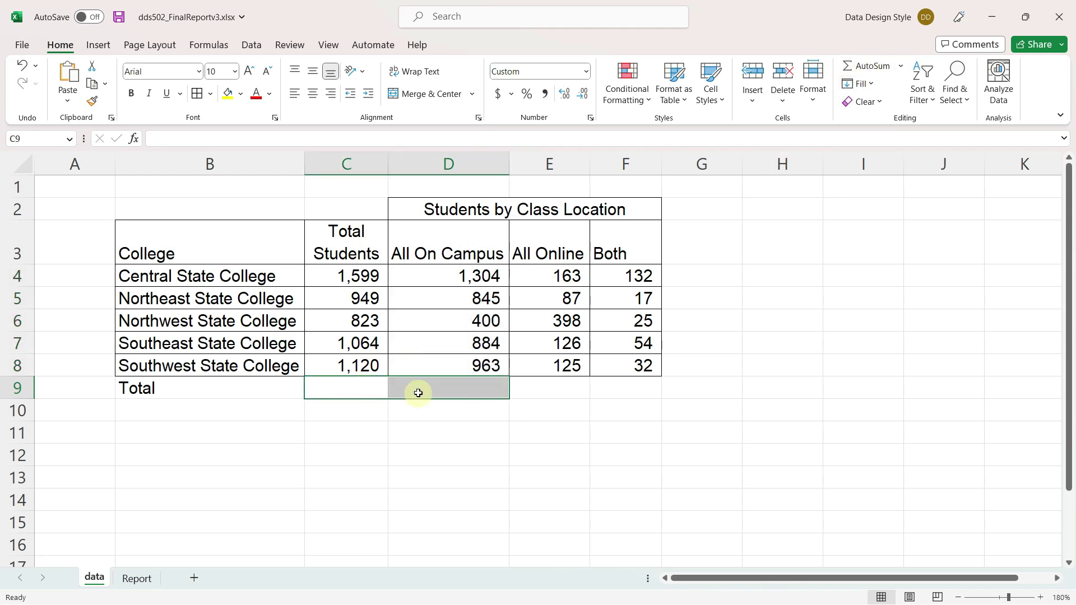
drag(353, 276, 604, 390)
click(868, 72)
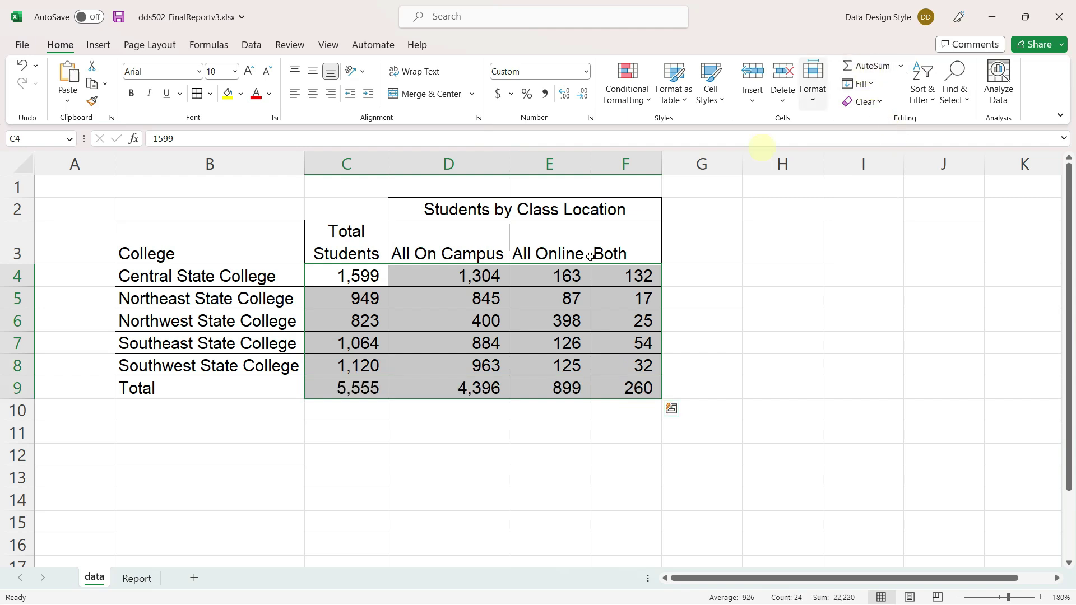
drag(232, 389, 605, 392)
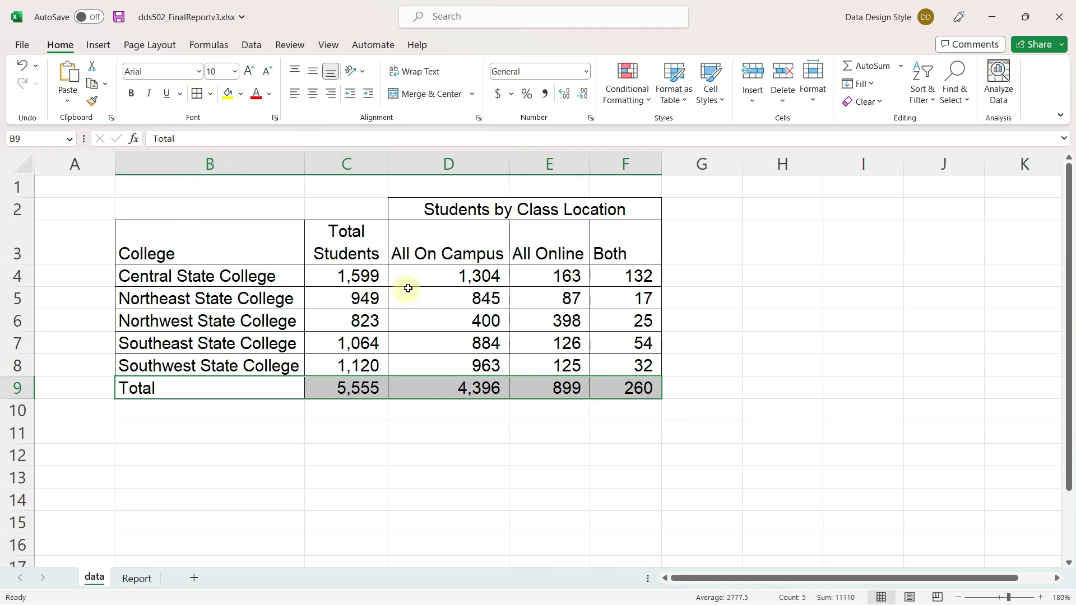
Step: Insert blank spacer columns before All Online and before Both, shifting Both to column H
click(437, 278)
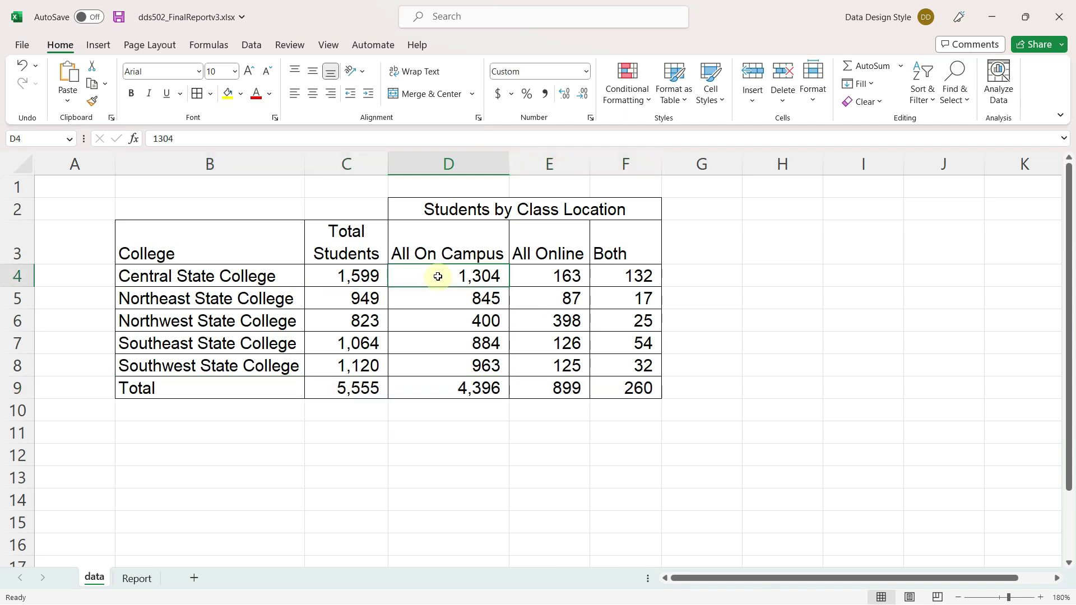
click(447, 162)
click(546, 163)
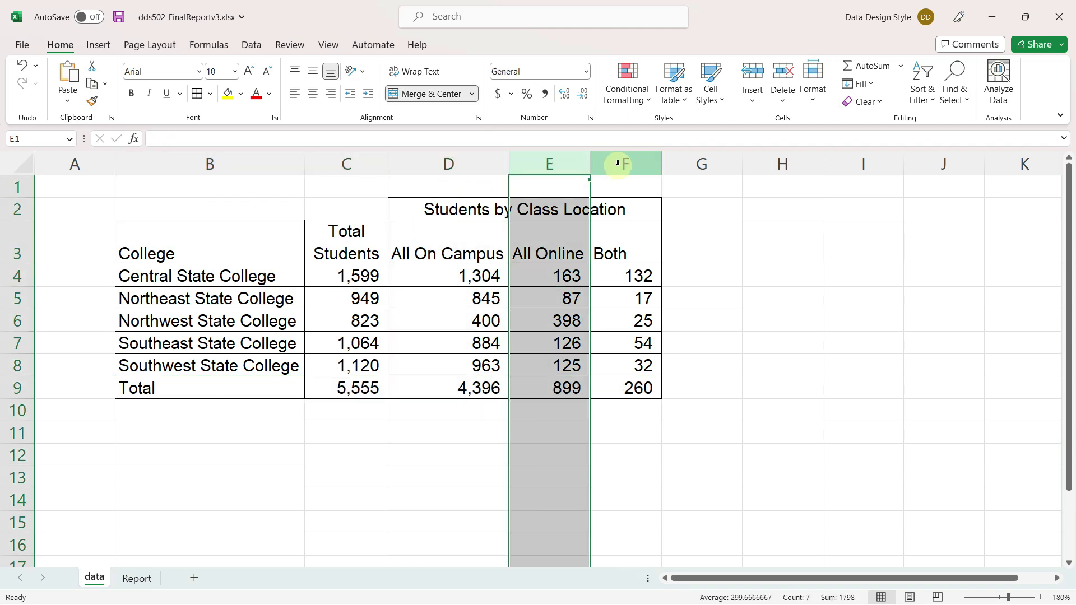
click(619, 163)
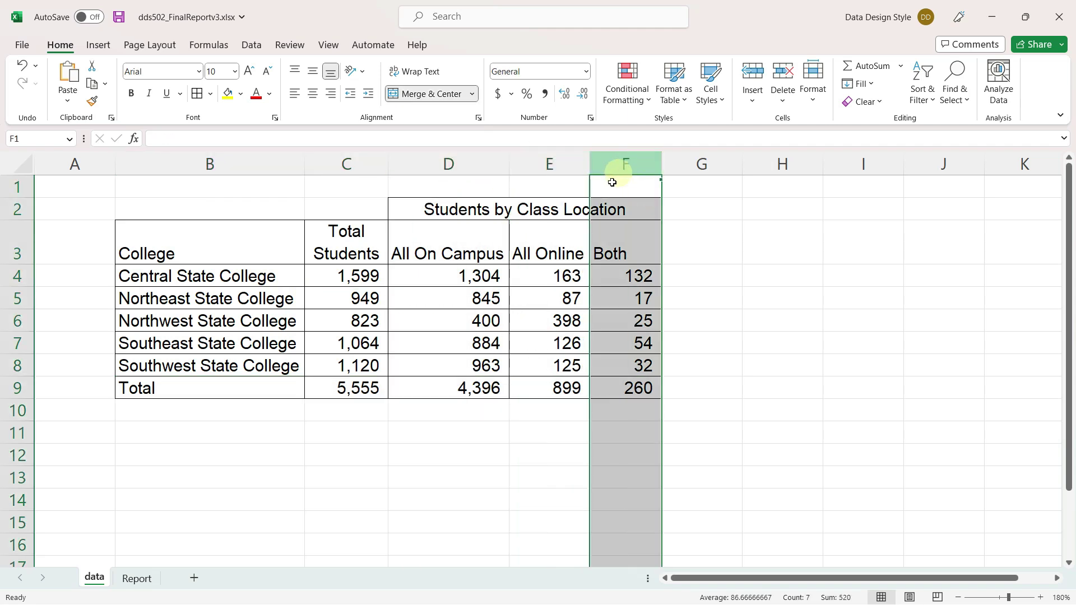
click(532, 276)
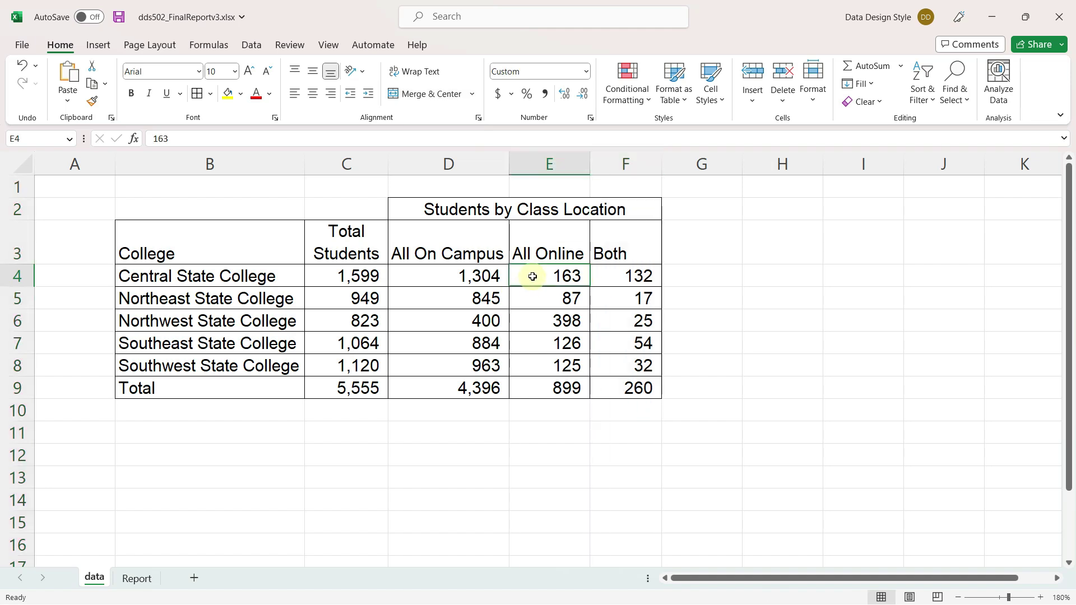
click(754, 104)
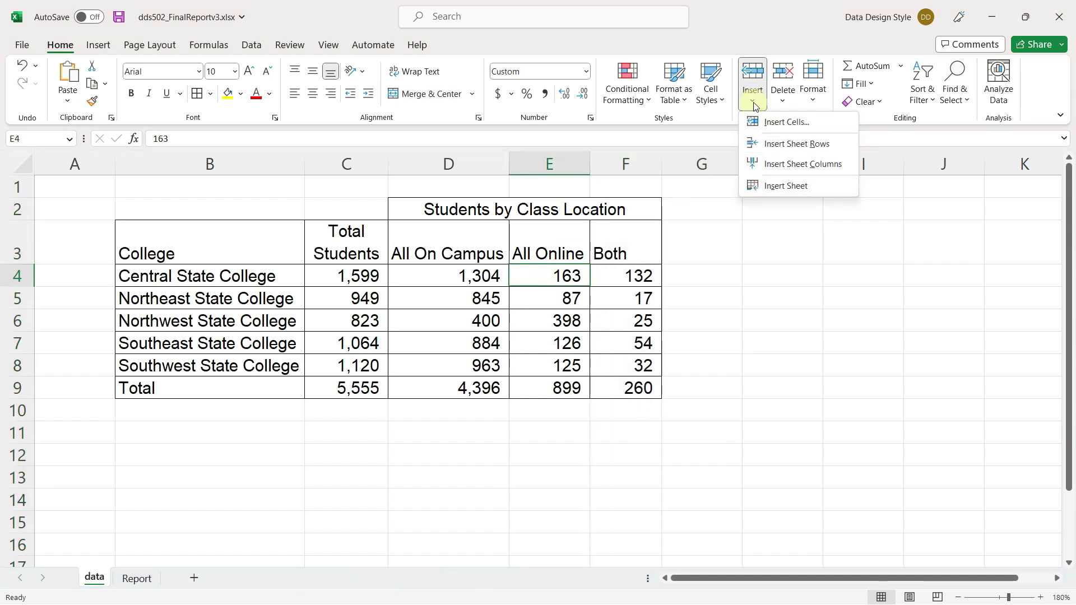
click(771, 163)
click(745, 274)
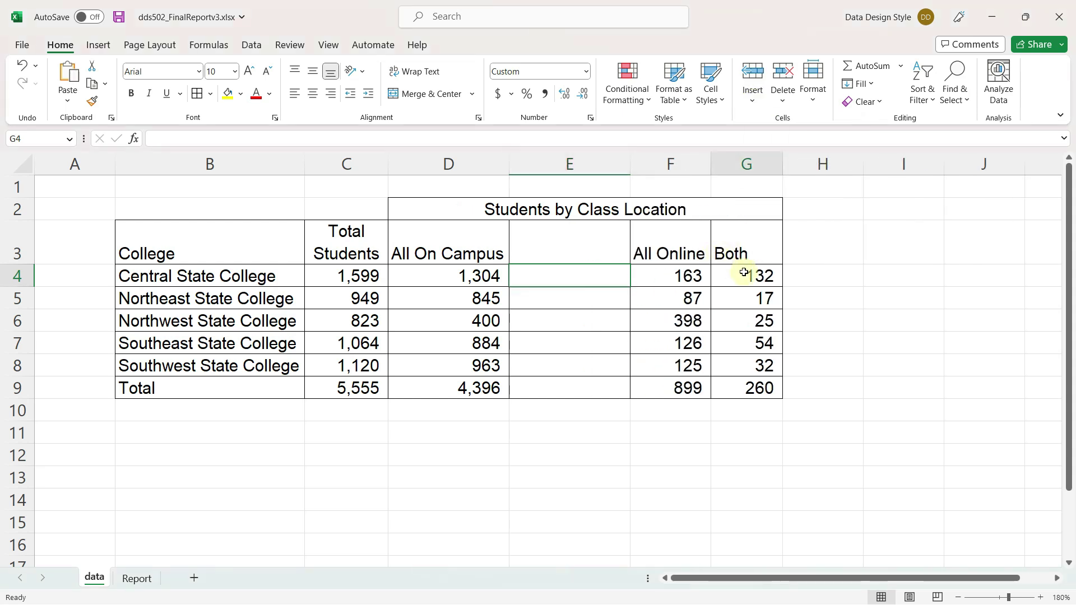
click(752, 101)
click(776, 164)
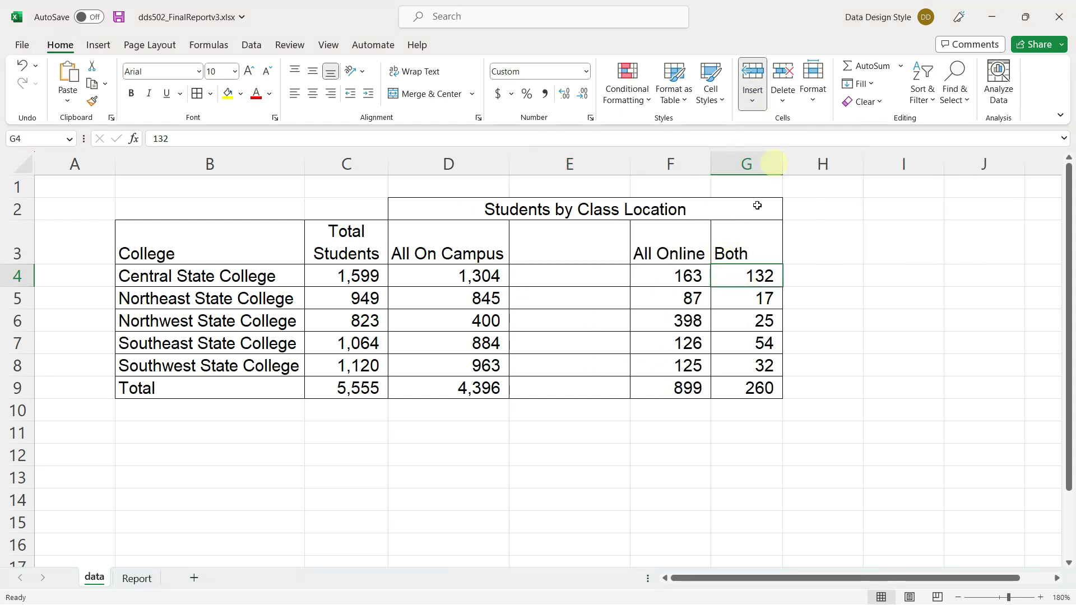
click(600, 278)
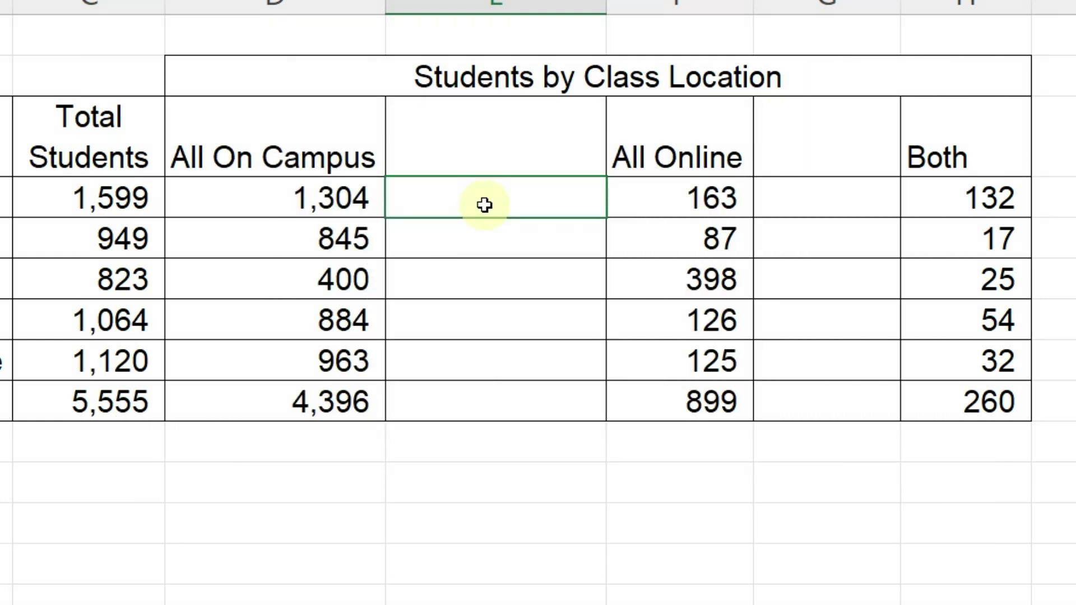
Step: Enter the on-campus share =D4/C4 as a percentage and copy it down through row 9
text(=)
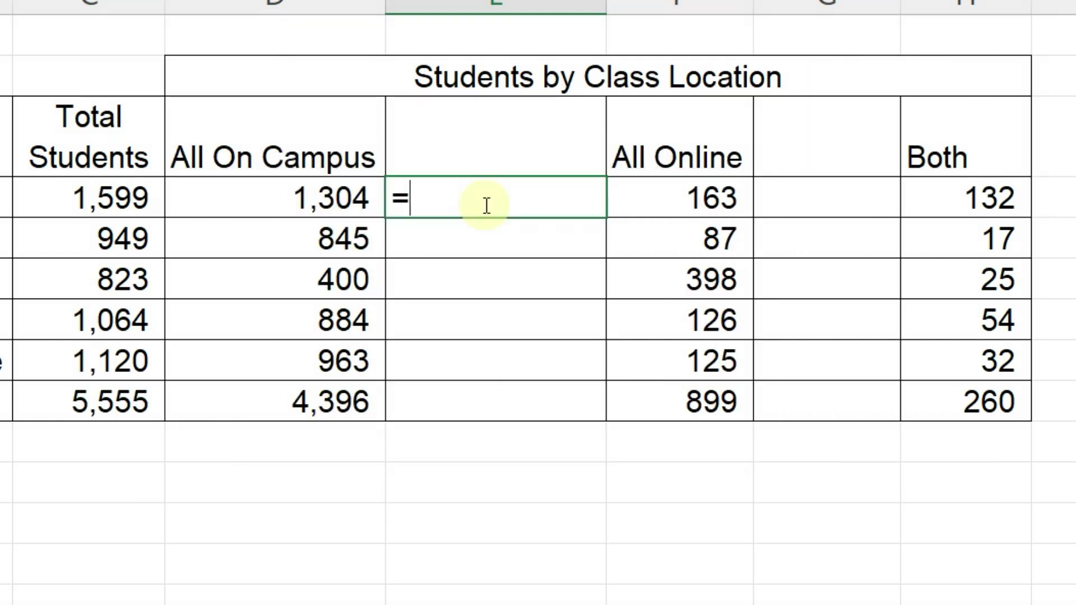
click(309, 203)
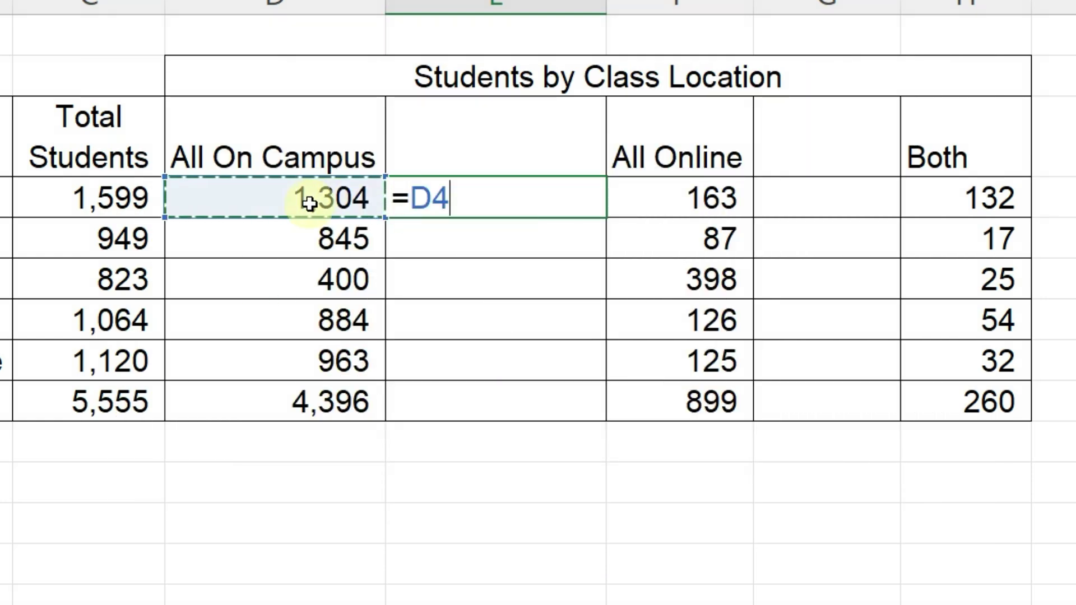
text(/)
click(98, 199)
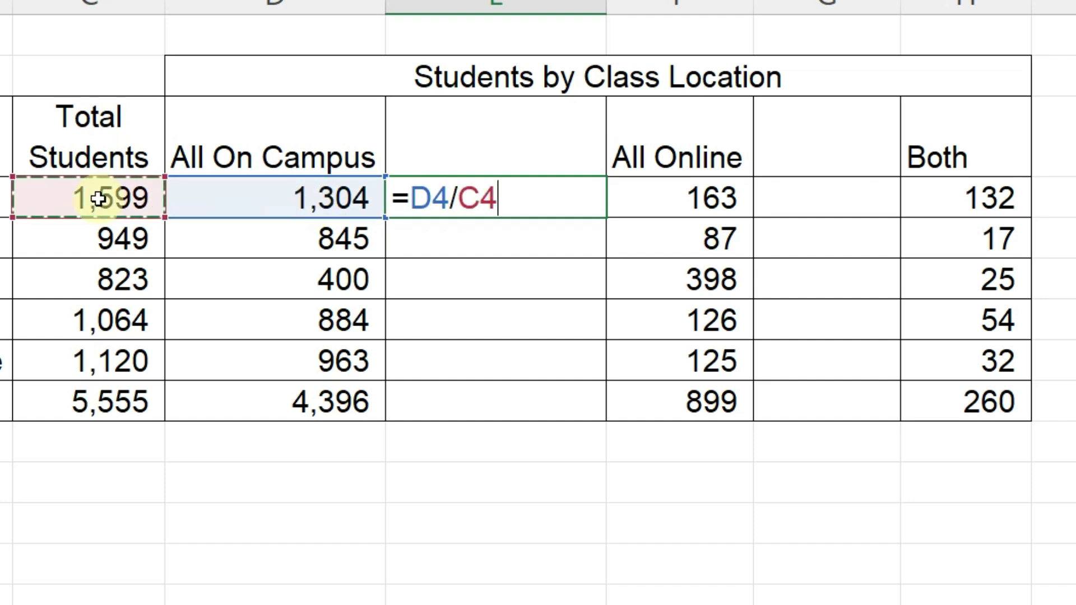
key(Return)
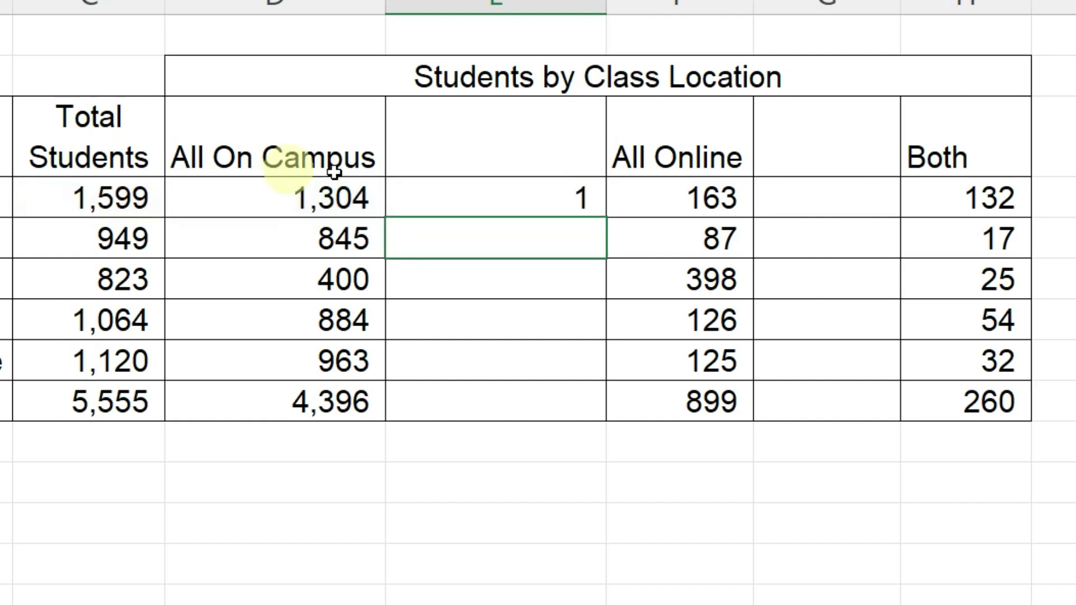
click(439, 203)
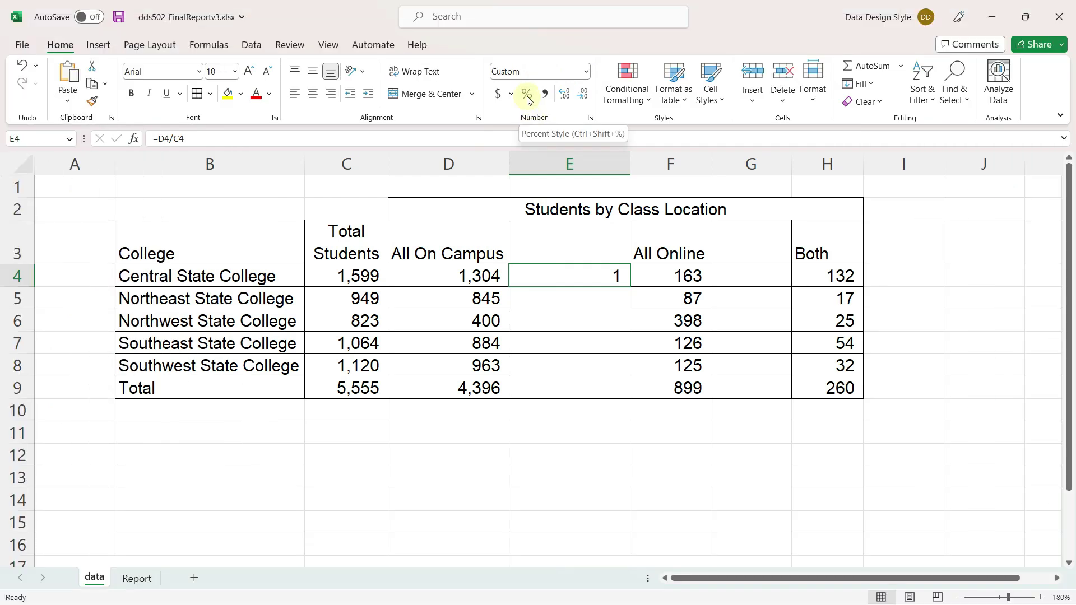
click(528, 99)
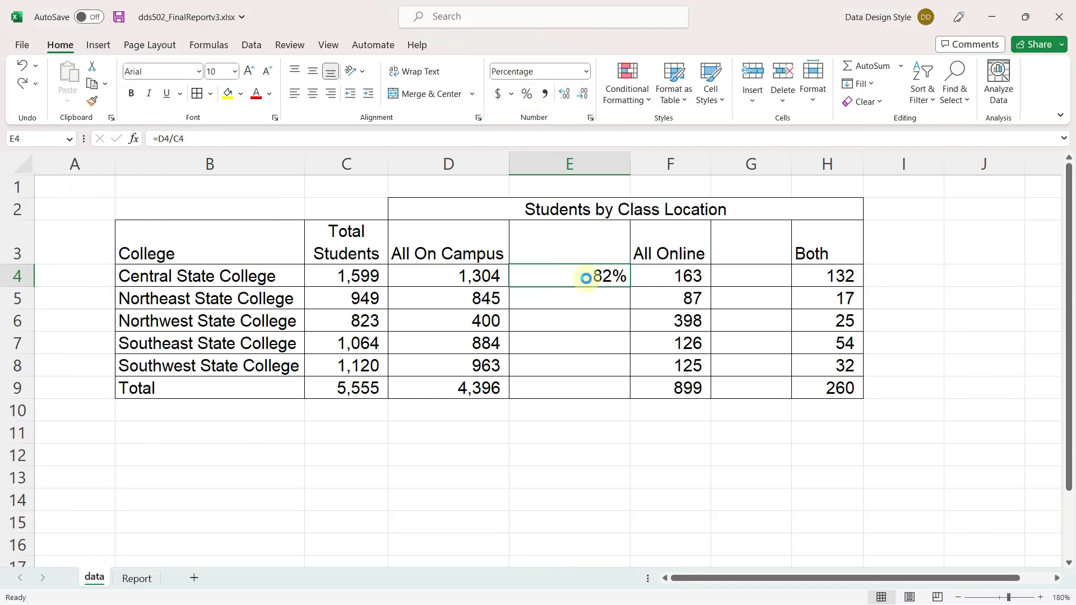
key(ctrl+c)
drag(581, 297, 575, 385)
key(ctrl+v)
Step: Enter the online share =F4/C4 in G4 and copy it down to G9
click(737, 276)
text(=)
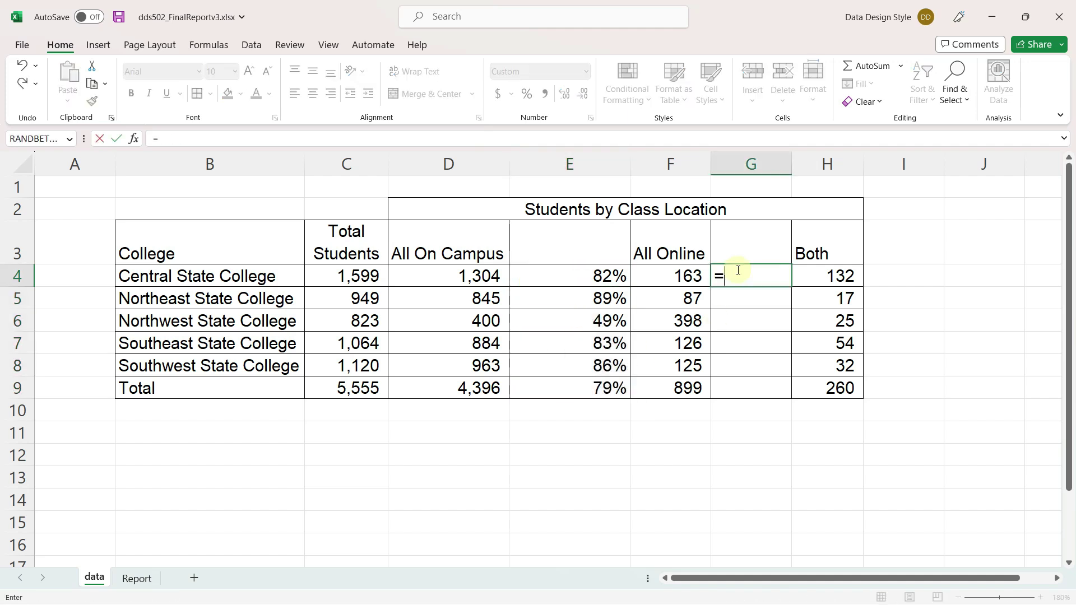
click(679, 277)
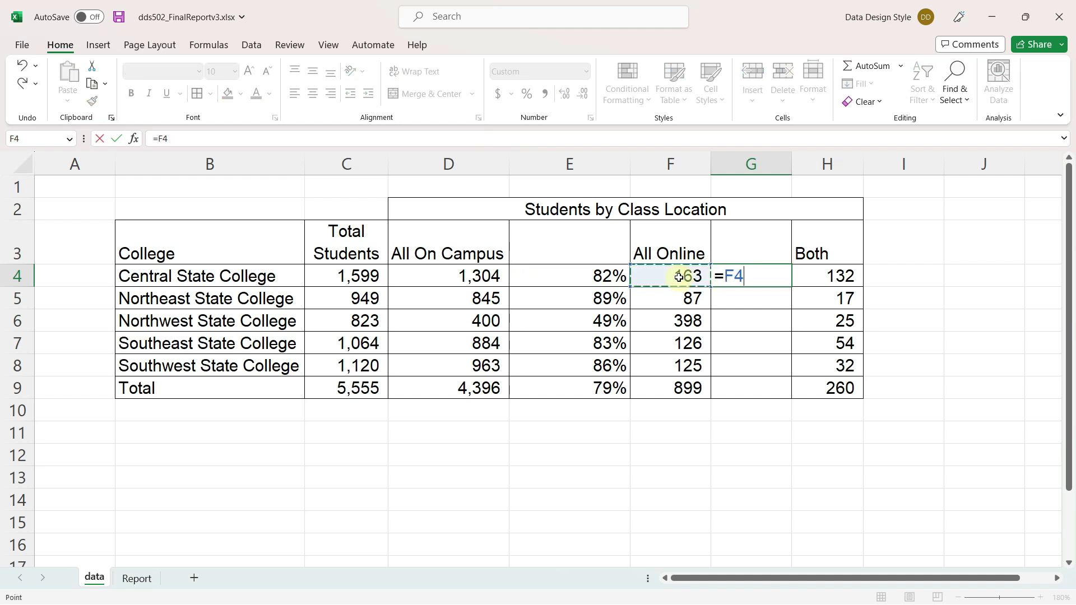
text(/)
click(364, 276)
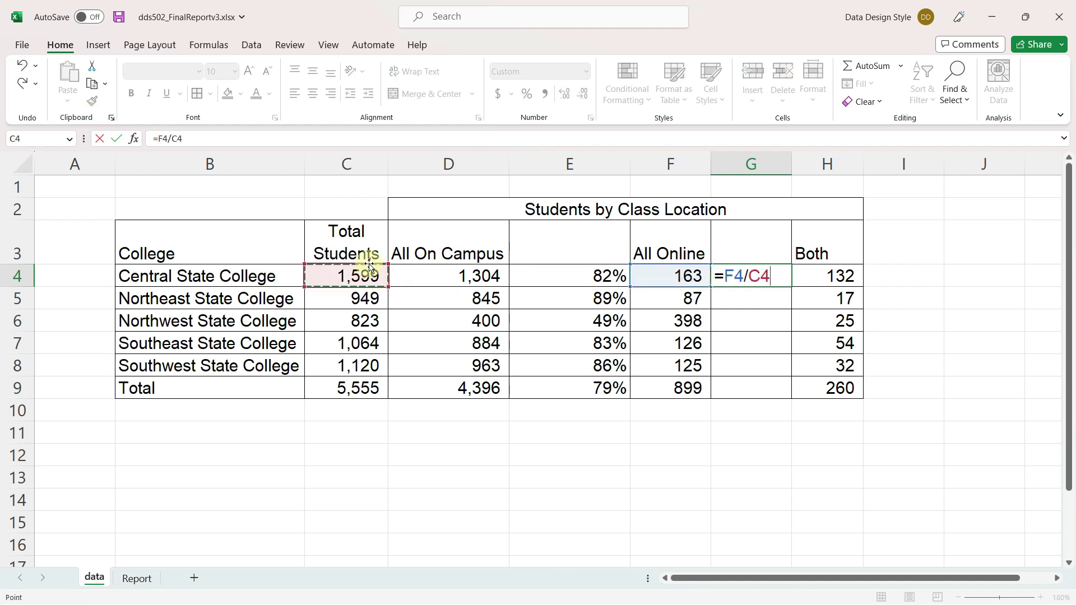
key(Return)
key(Up)
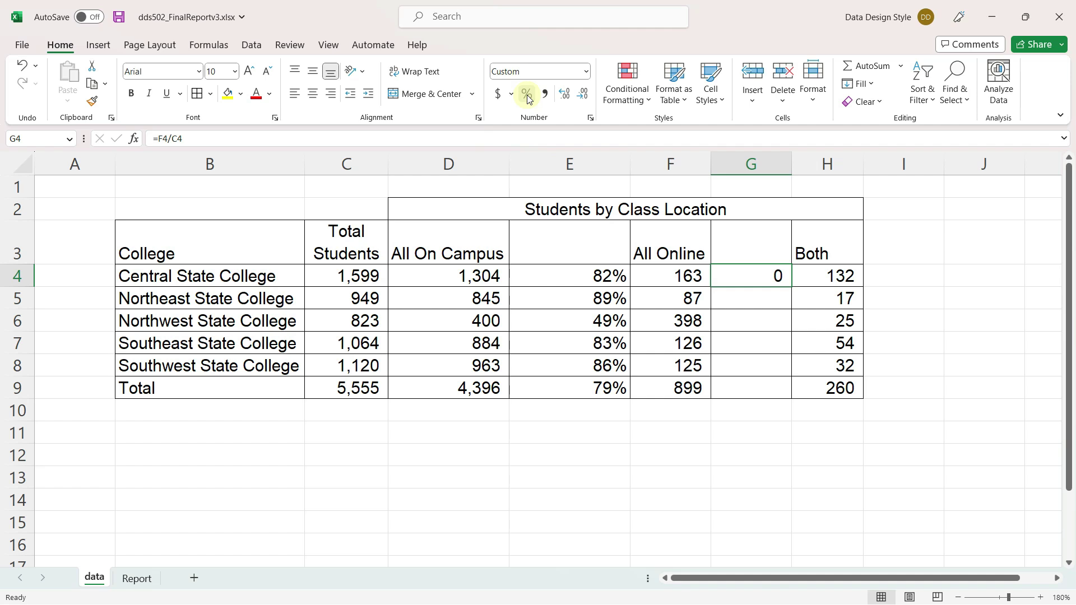
key(ctrl+c)
drag(748, 297, 745, 381)
key(ctrl+v)
Step: Enter the Both share =H4/C4 in I4 as a percentage and fill it to I9
click(885, 279)
text(=)
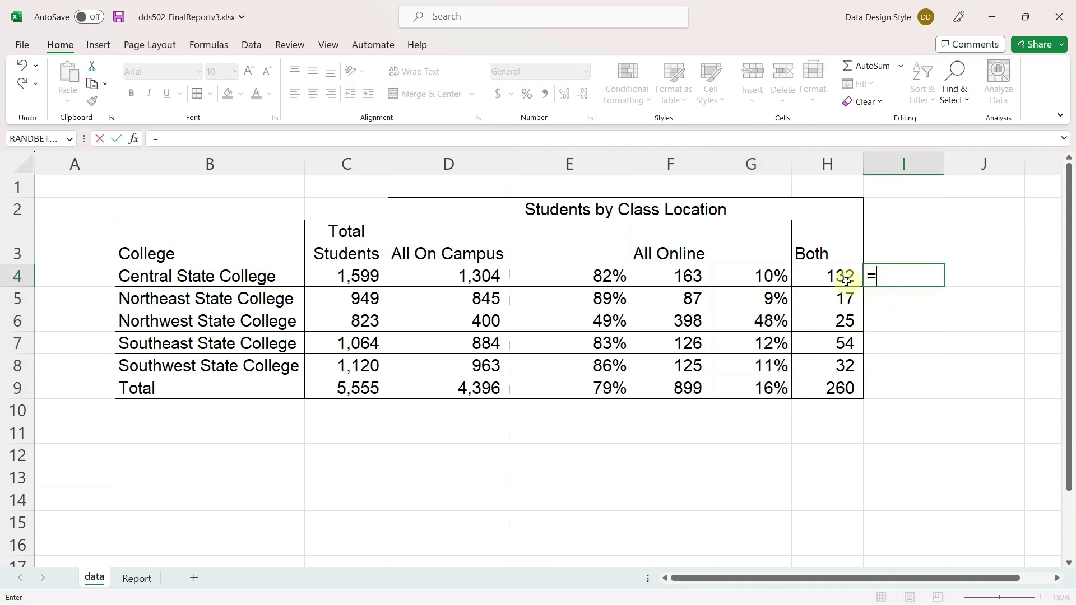
click(839, 276)
text(/)
click(364, 274)
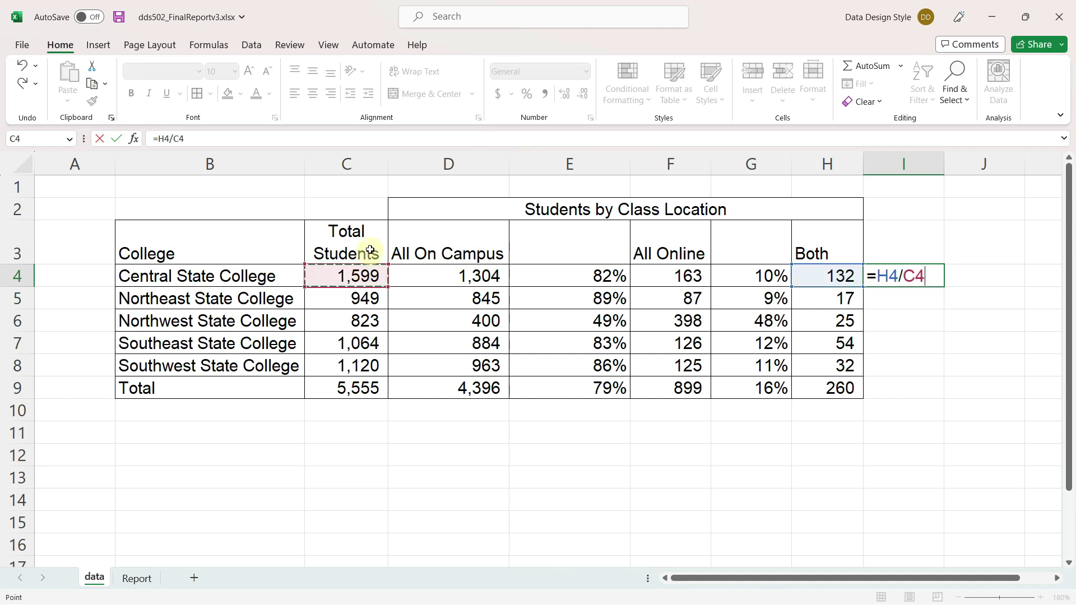
key(Return)
key(Up)
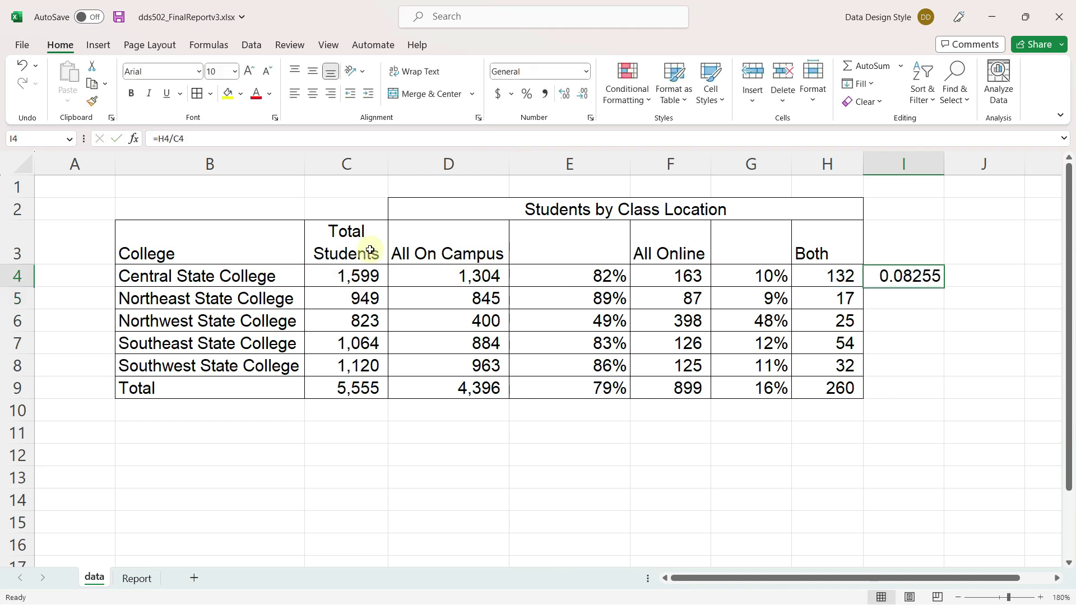
click(528, 95)
key(ctrl+c)
drag(887, 301, 889, 379)
key(ctrl+v)
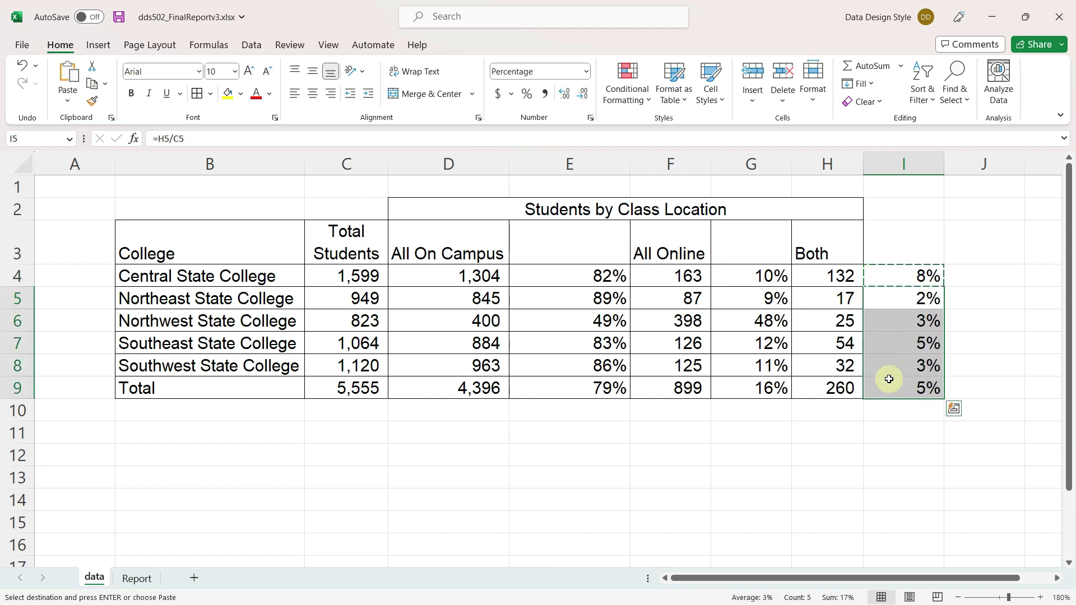
mouse_move(677, 302)
mouse_down()
mouse_move(723, 319)
mouse_move(677, 304)
mouse_up()
key(Escape)
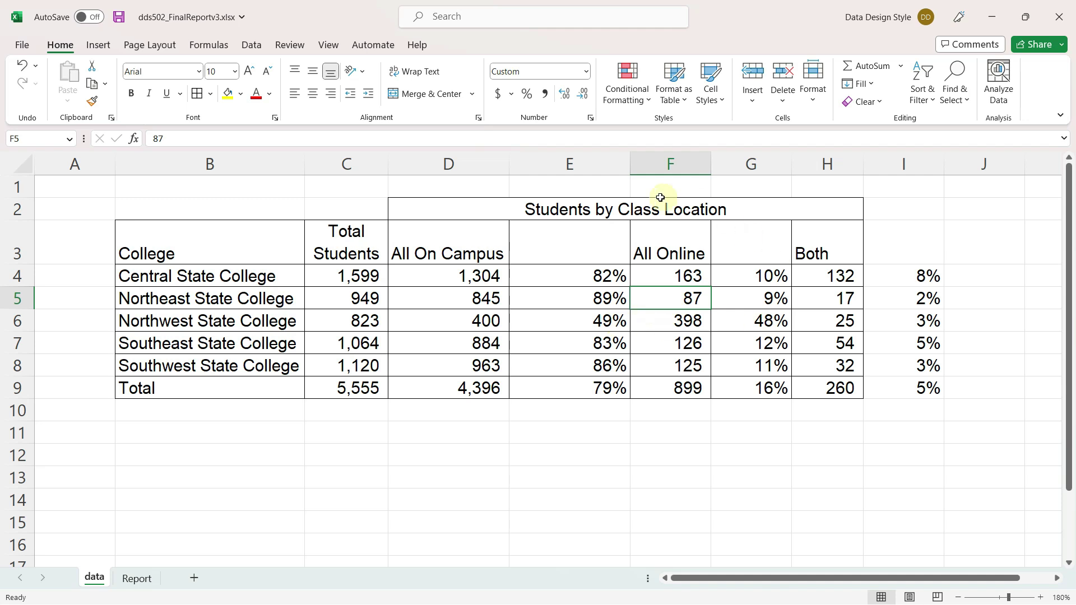
Step: Insert a blank row 4 and type Number and Percent subheadings in D4:E4
click(473, 277)
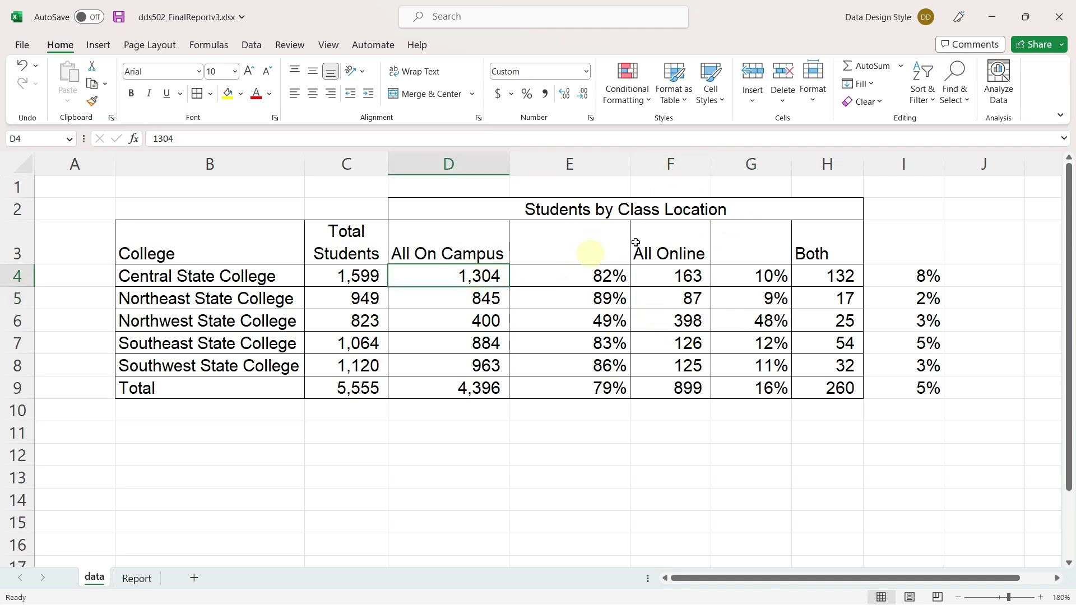
click(752, 99)
click(780, 142)
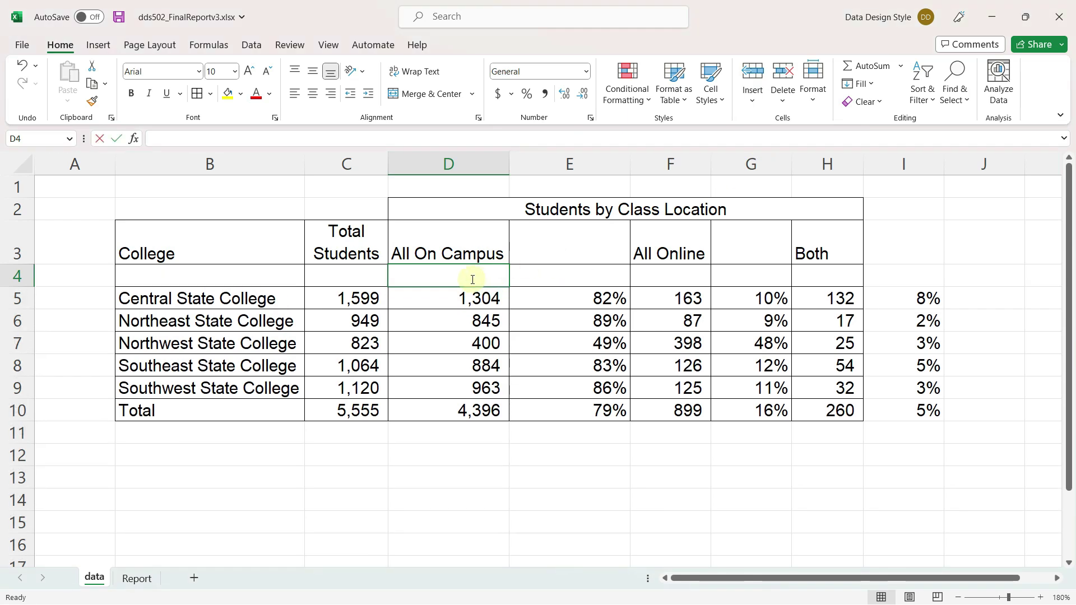
text(Number)
key(Tab)
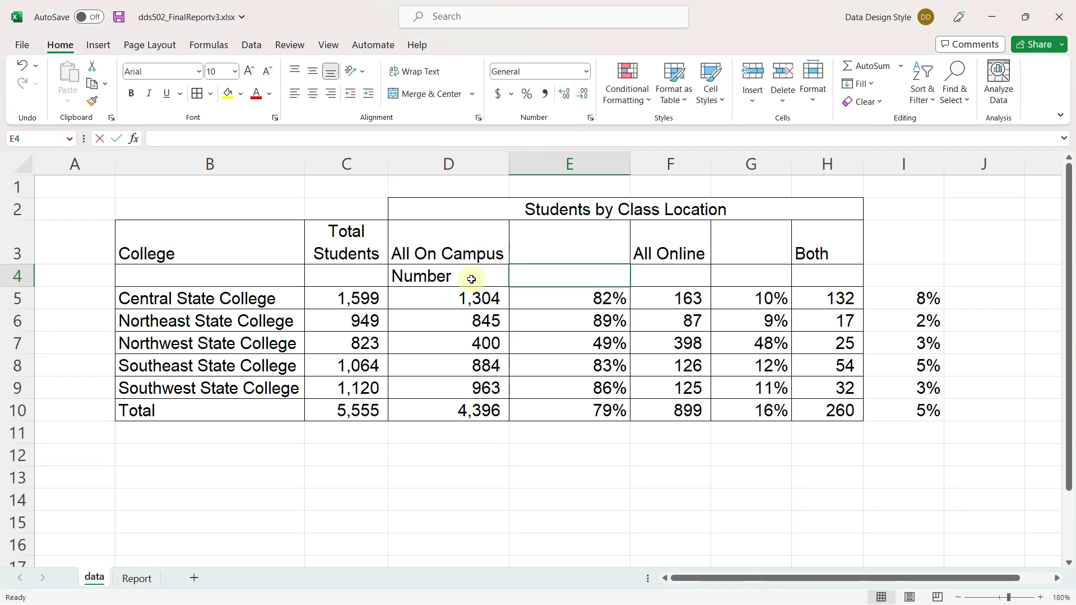
text(Percent)
key(Return)
key(Up)
key(Left)
Step: Make the subheadings size 8, italic and centred, then copy them under All Online and Both
drag(485, 280, 533, 276)
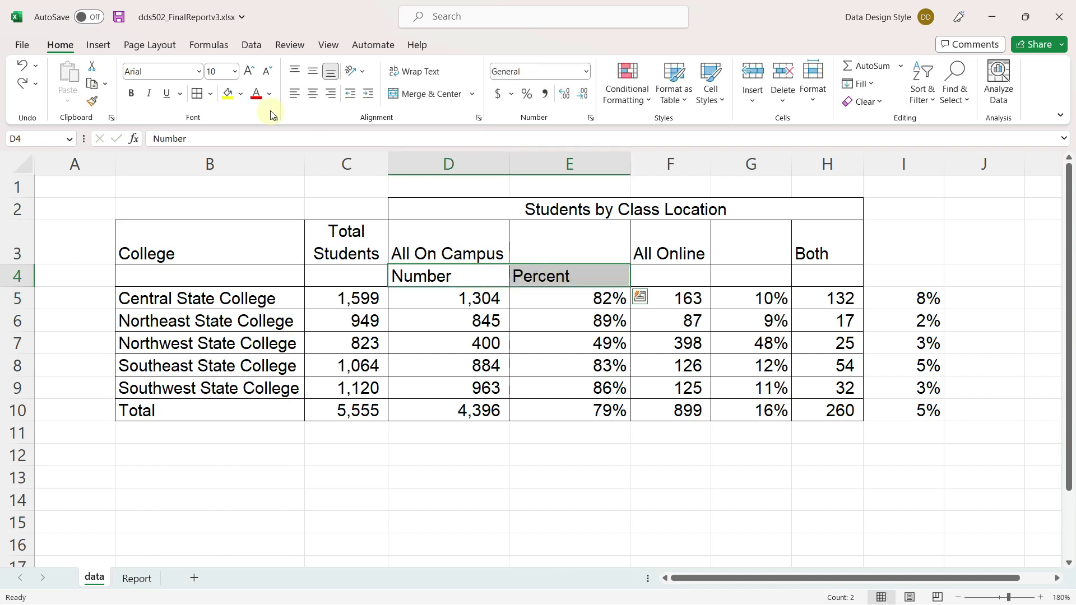
click(235, 72)
click(216, 93)
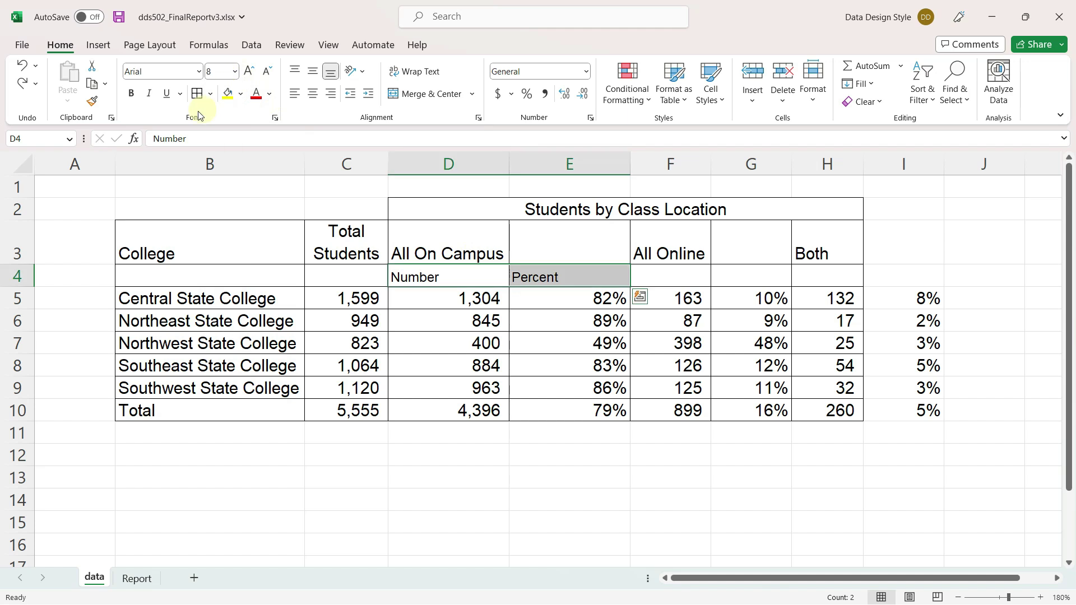
click(149, 93)
click(313, 94)
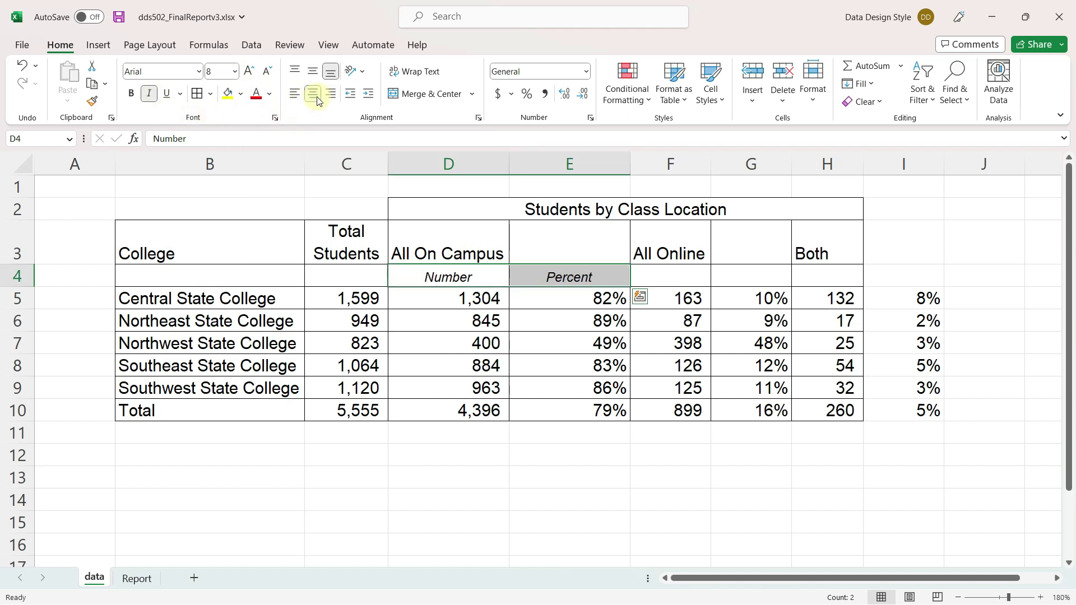
key(ctrl+c)
click(673, 278)
key(ctrl+v)
click(810, 282)
key(ctrl+v)
click(458, 245)
Step: Merge and center All On Campus, All Online and Both over their column pairs
drag(457, 247, 532, 247)
click(442, 100)
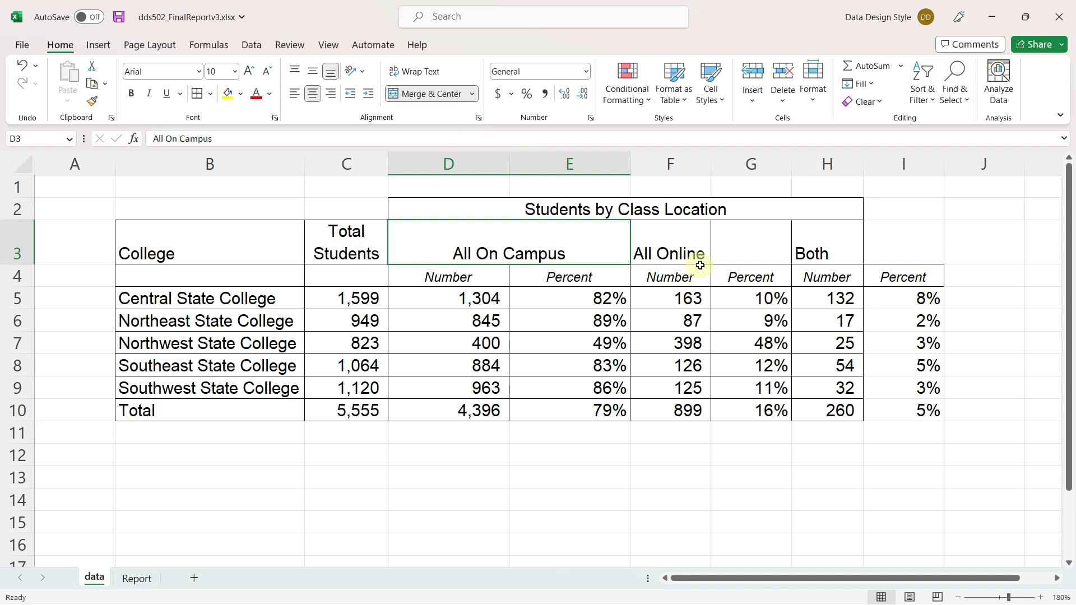
drag(695, 255, 734, 249)
click(459, 100)
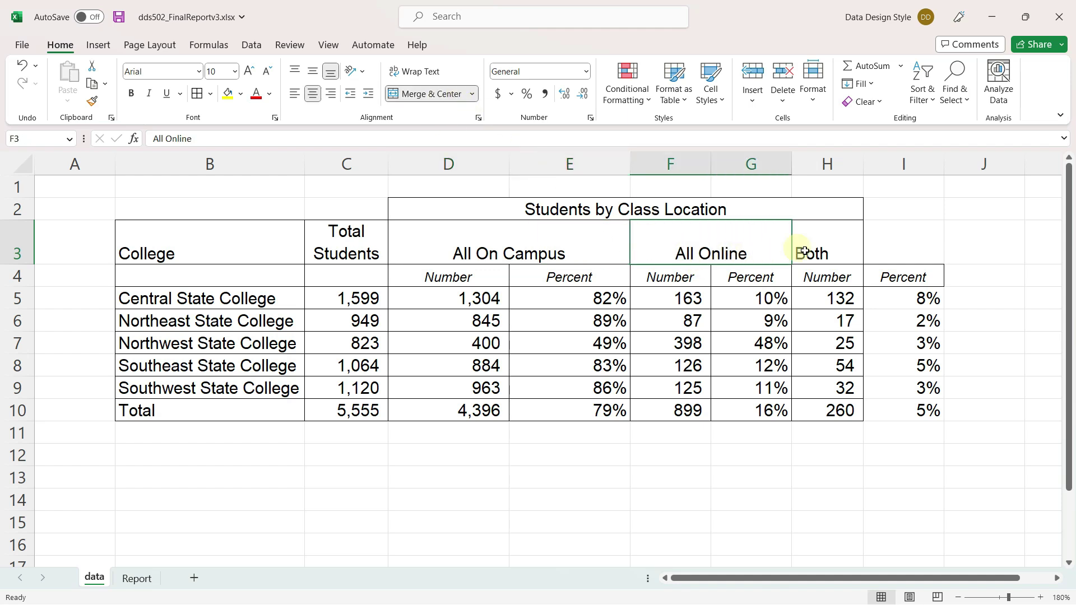
drag(816, 250, 879, 249)
click(443, 99)
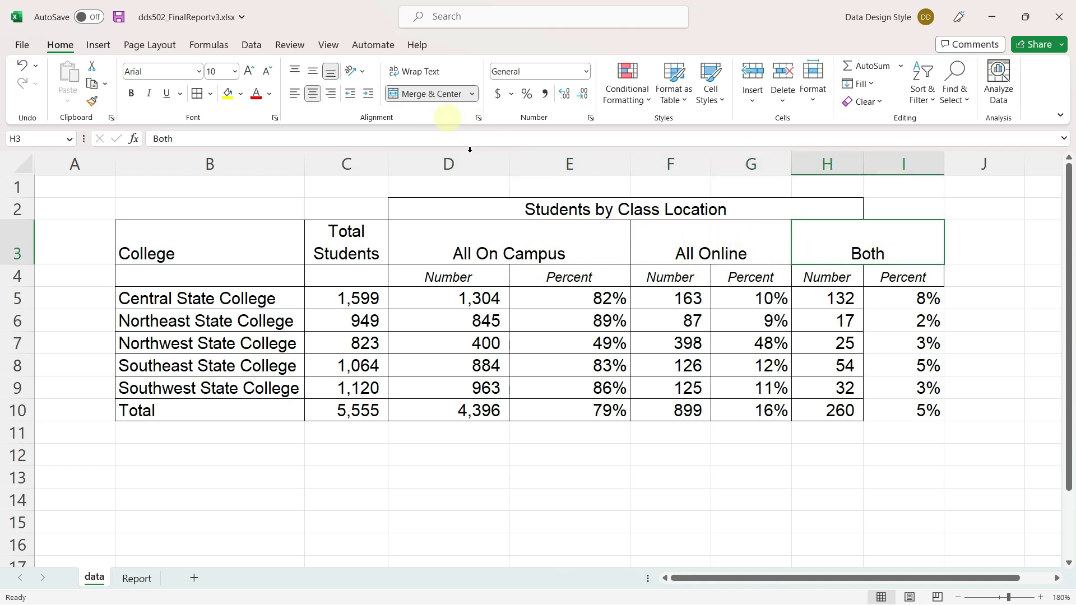
Step: Unmerge the title and re-center 'Students by Class Location' across D2:I2
click(557, 209)
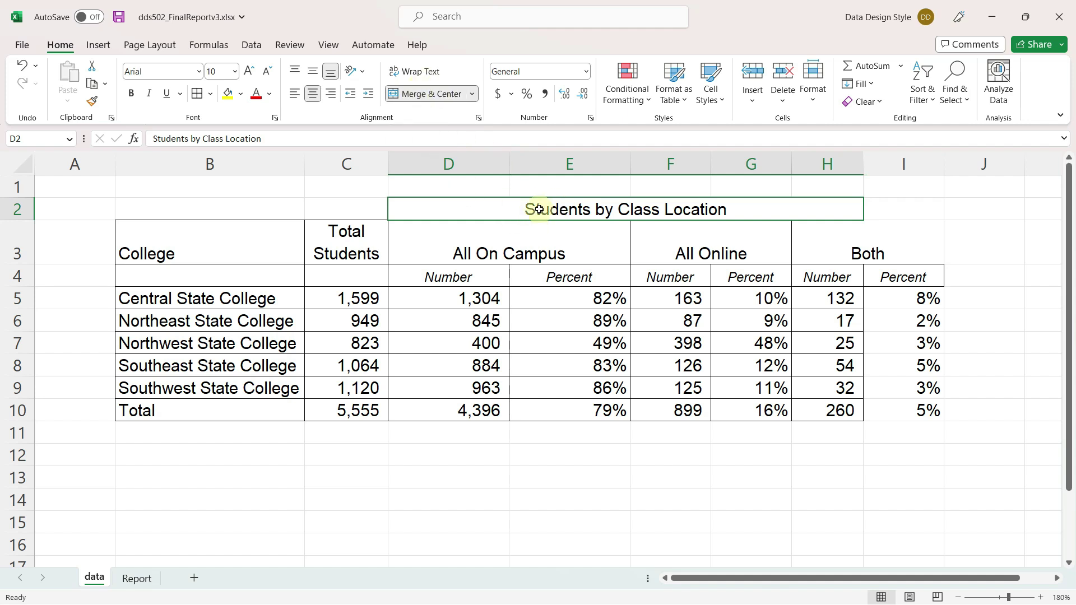
drag(539, 209, 871, 215)
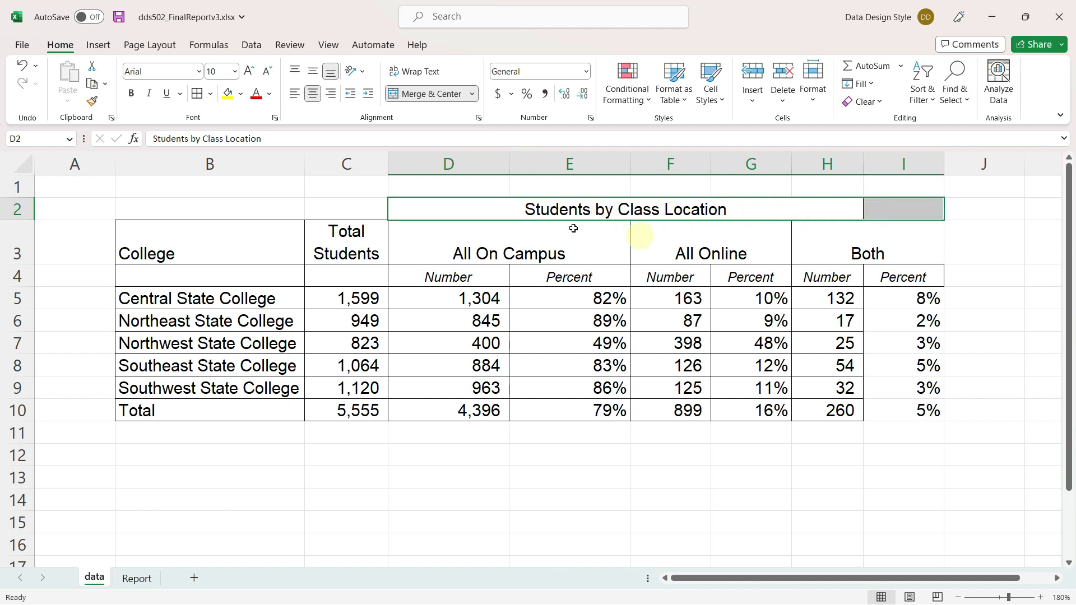
click(419, 94)
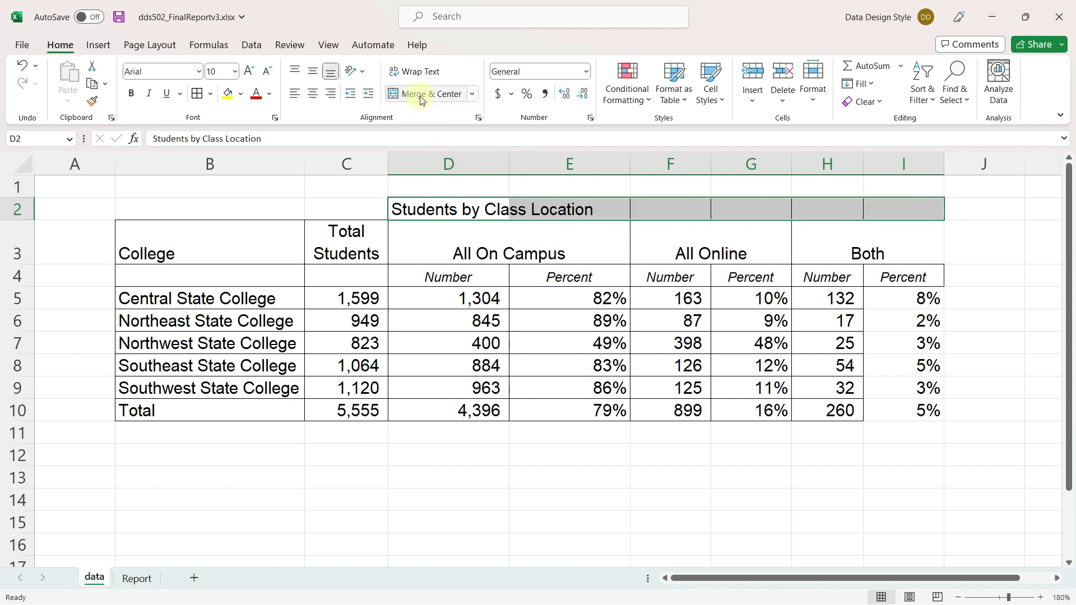
click(418, 94)
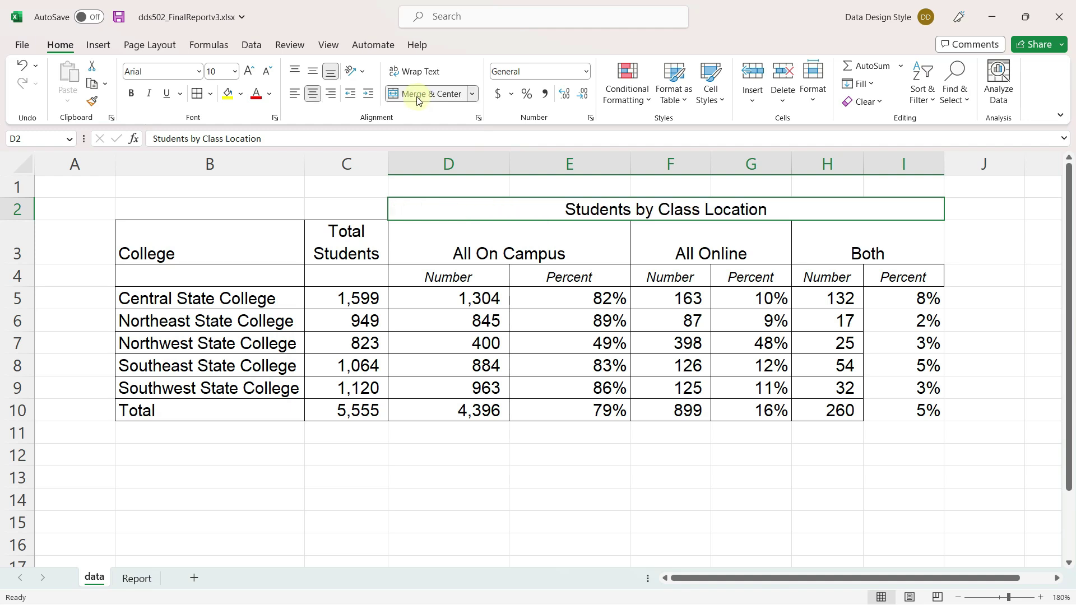
mouse_move(500, 208)
mouse_down()
mouse_move(524, 250)
mouse_move(552, 411)
mouse_up()
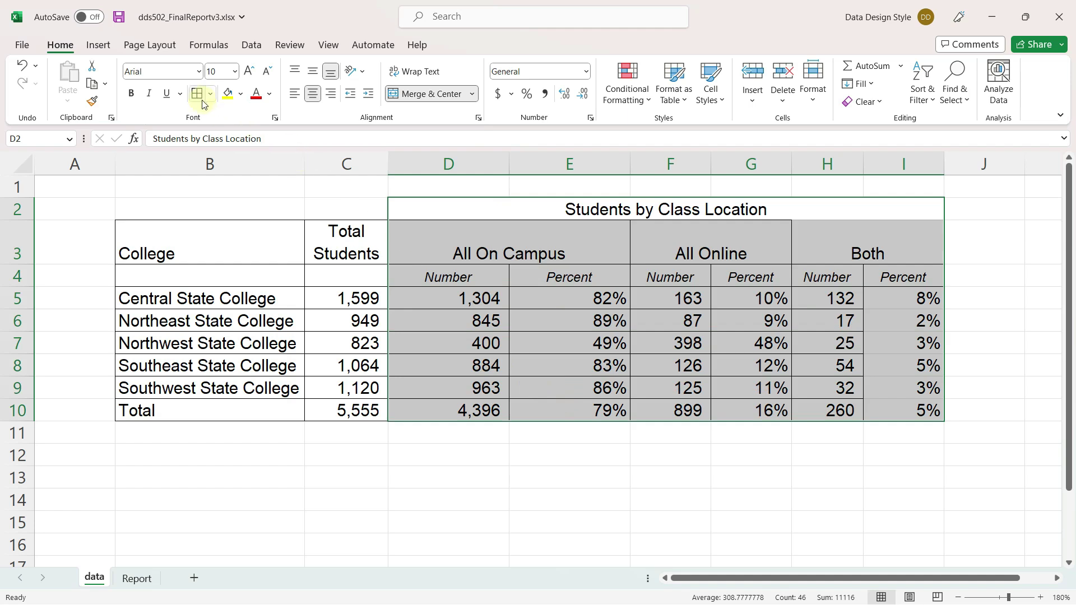
Step: Merge the College header across B3:B4 and left-align it
click(261, 340)
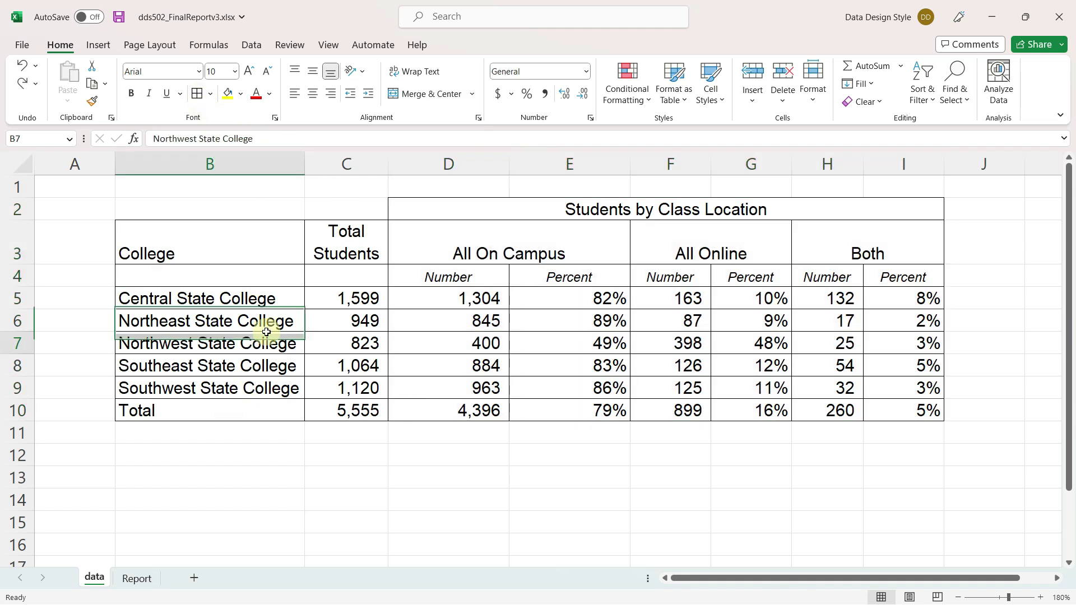
click(250, 275)
click(314, 280)
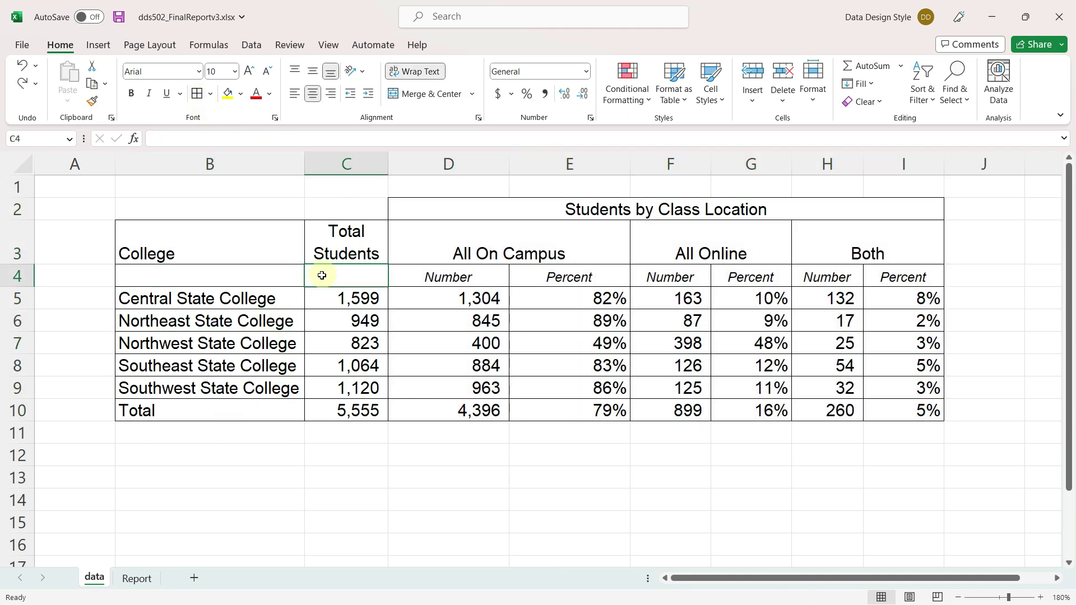
drag(249, 249, 249, 272)
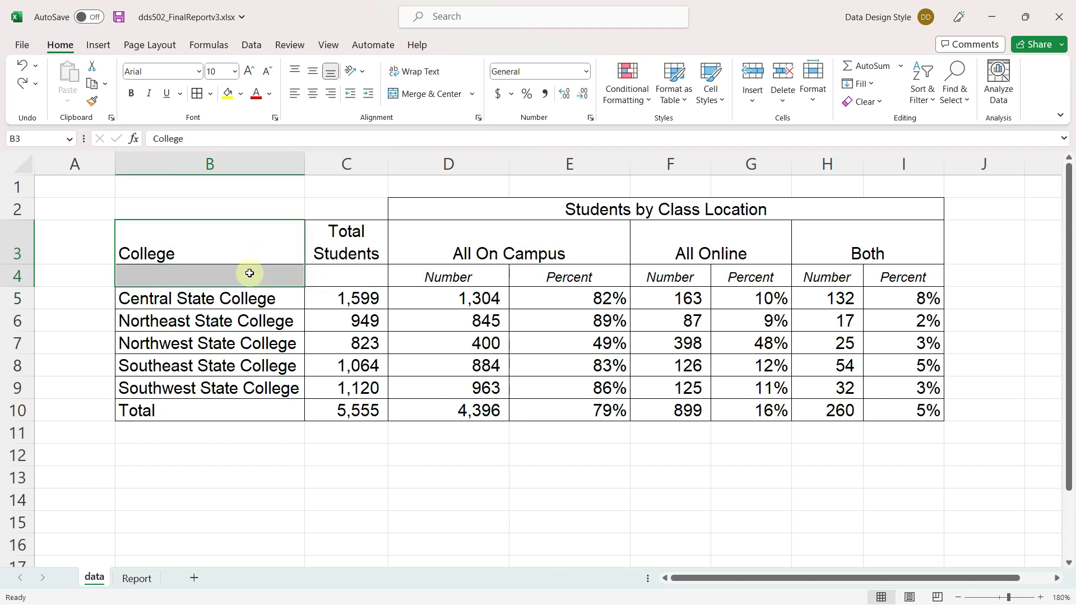
click(415, 93)
click(293, 94)
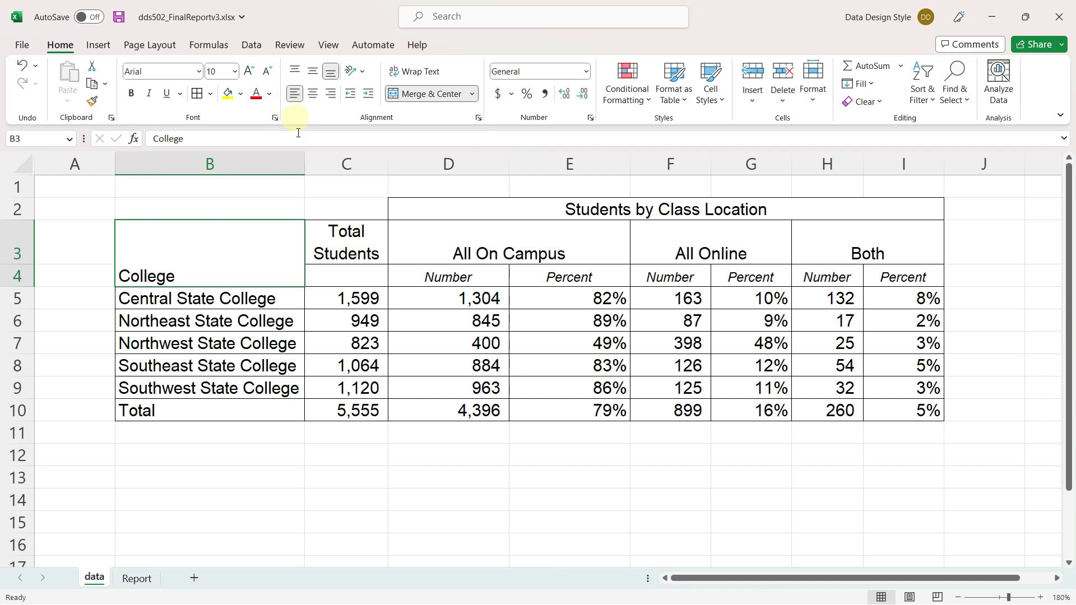
Step: Merge and center the Total Students header across C3:C4
drag(332, 236, 329, 272)
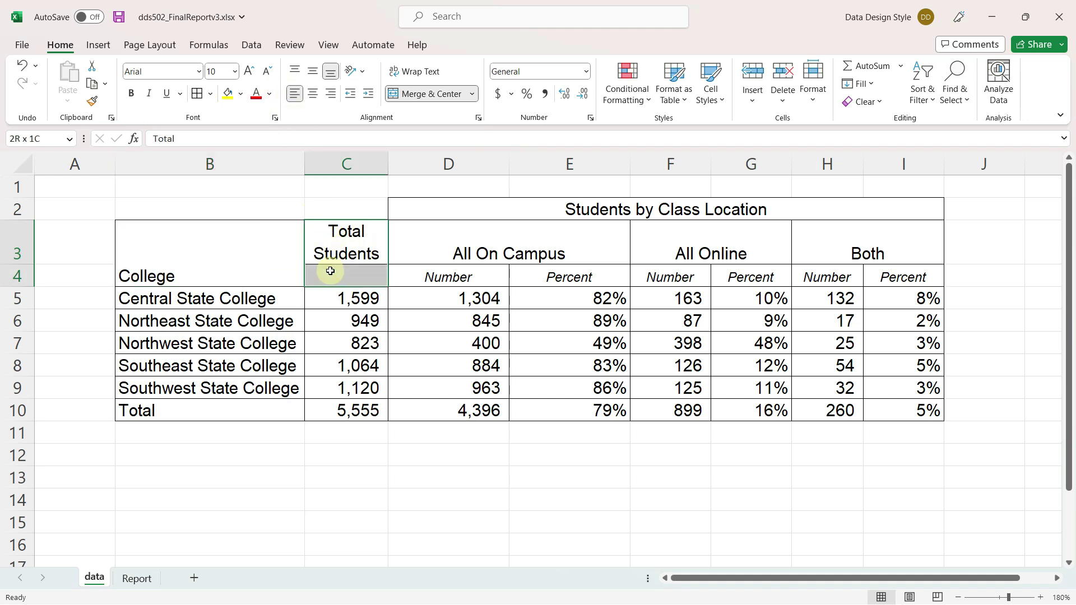
click(407, 95)
drag(226, 252, 857, 256)
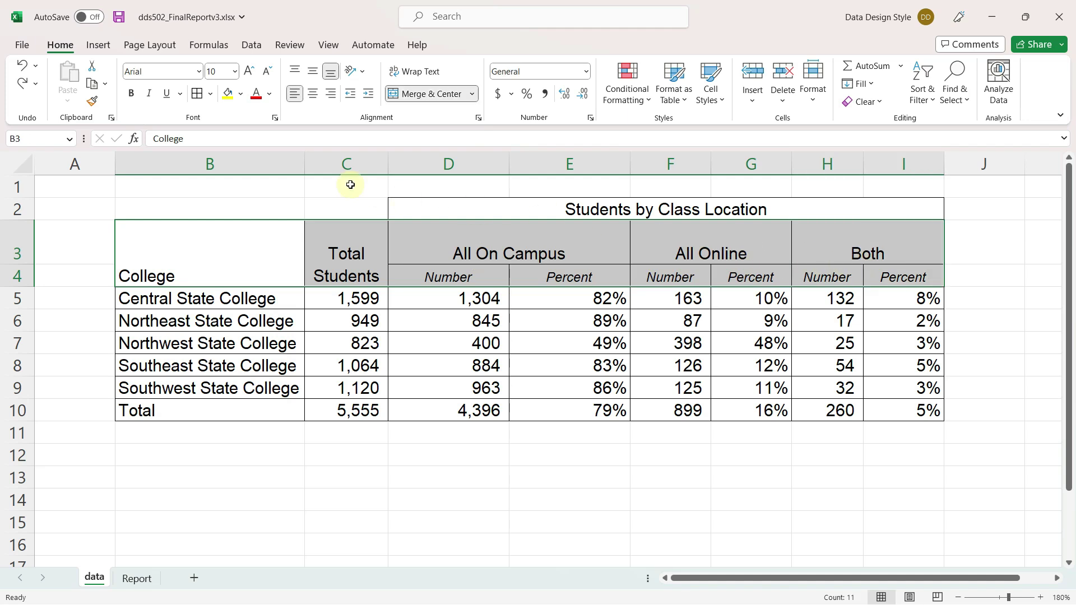
click(211, 95)
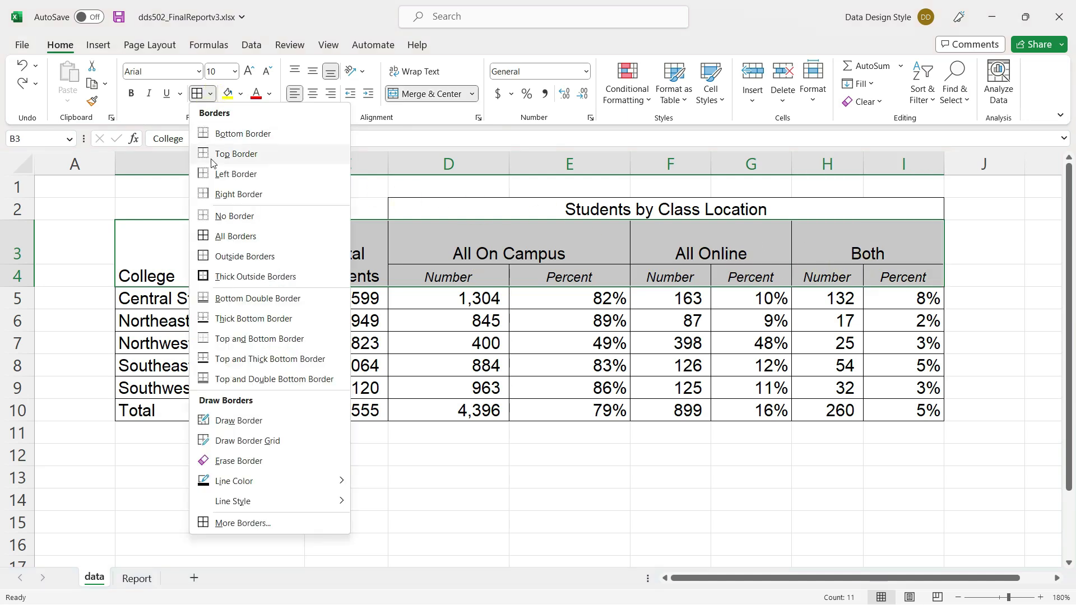
Step: Give the header block B3:I4 a double-line bottom border
click(235, 523)
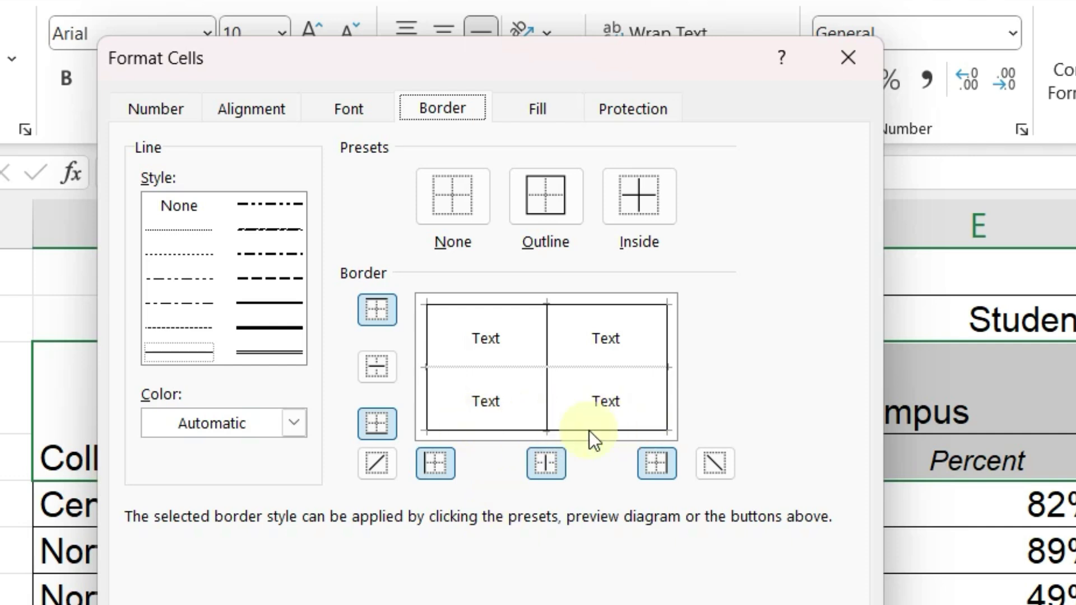
click(267, 352)
click(500, 431)
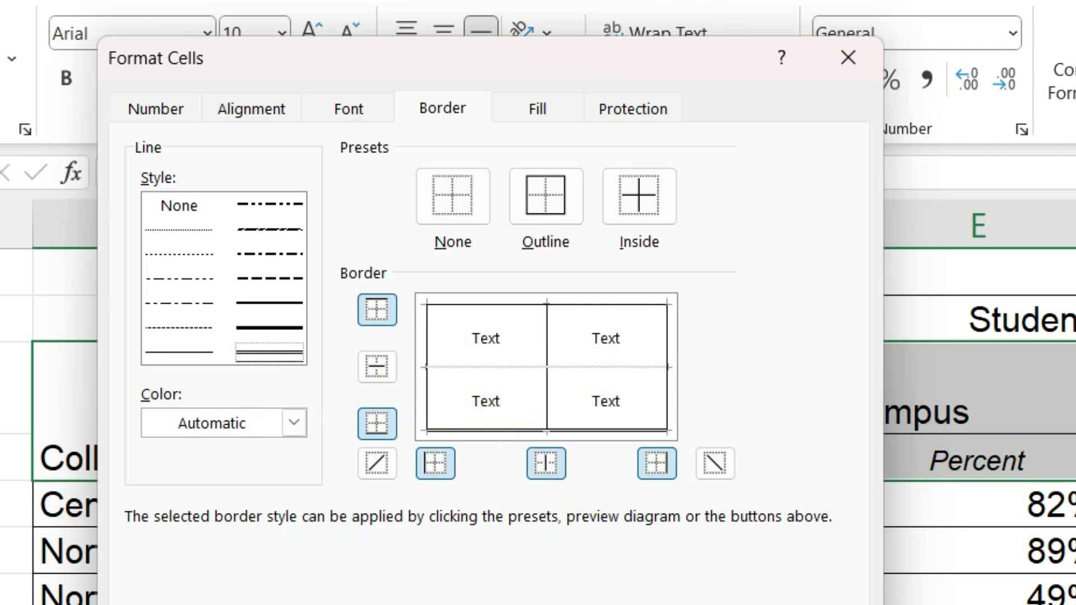
key(Return)
click(726, 272)
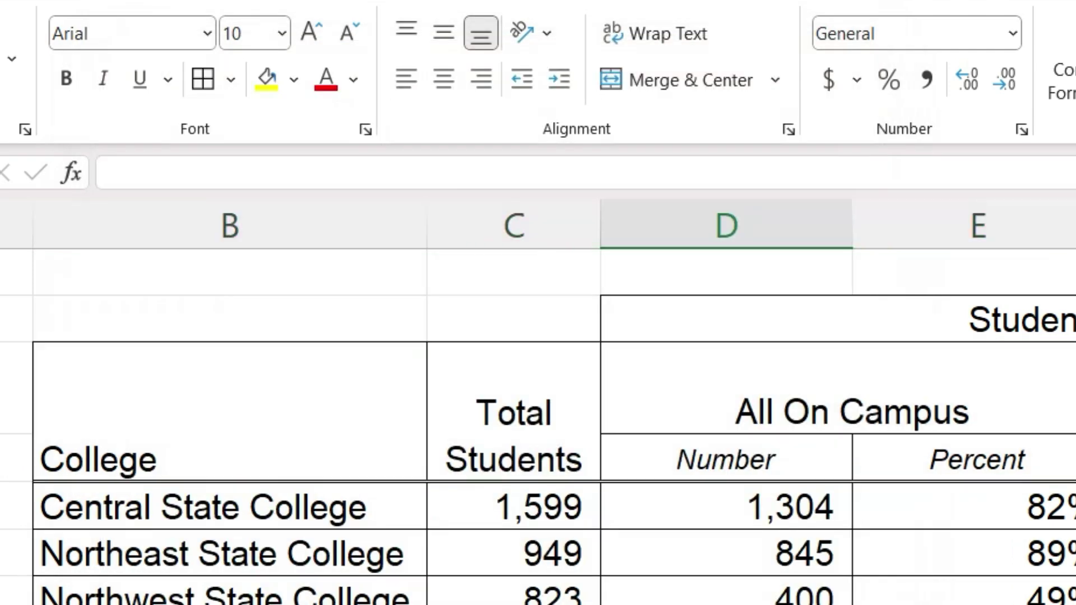
Step: Add double-line left borders to the All Online (F3:G10) and Both (H3:I10) column groups
drag(699, 252, 710, 405)
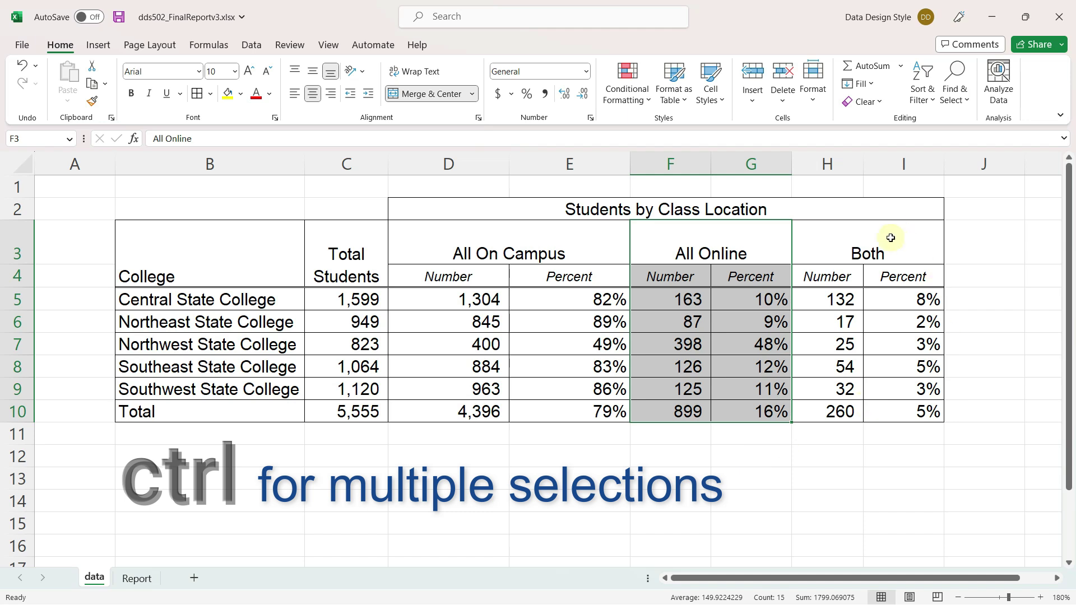
drag(890, 237, 884, 404)
click(211, 94)
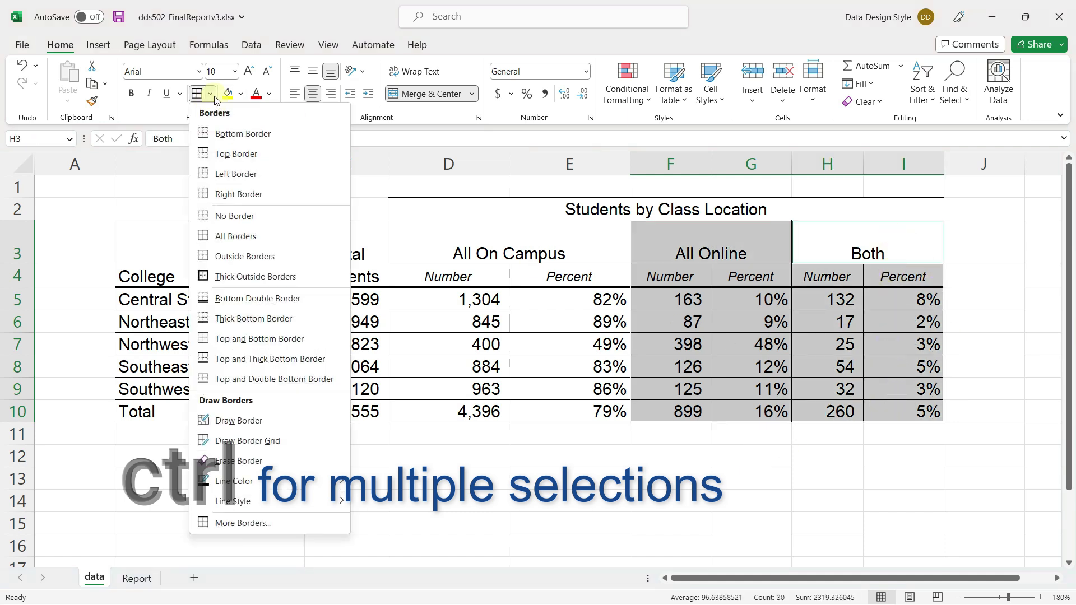
click(252, 523)
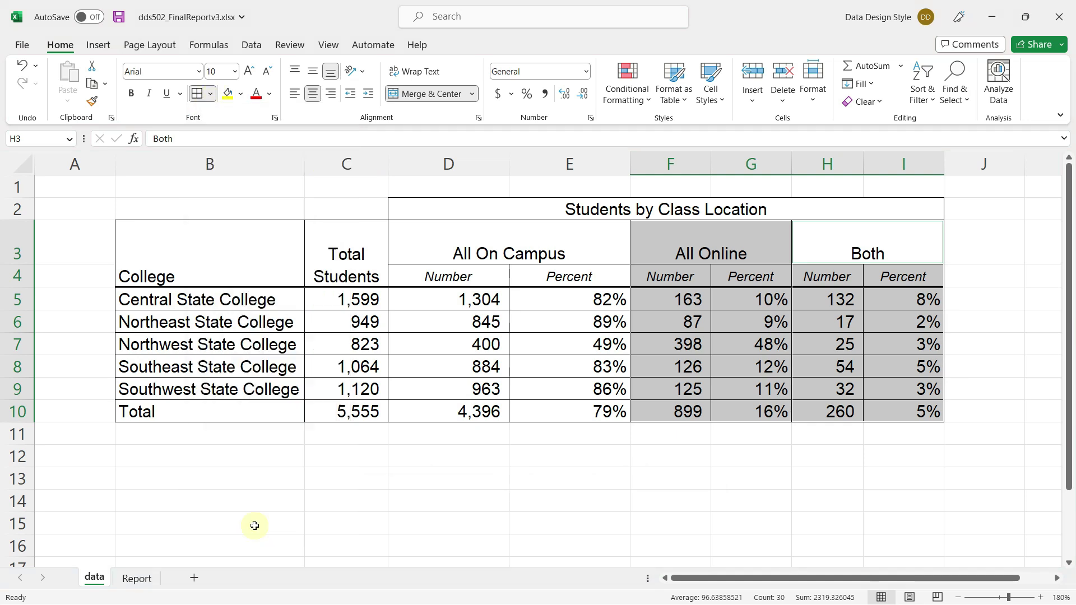
click(227, 225)
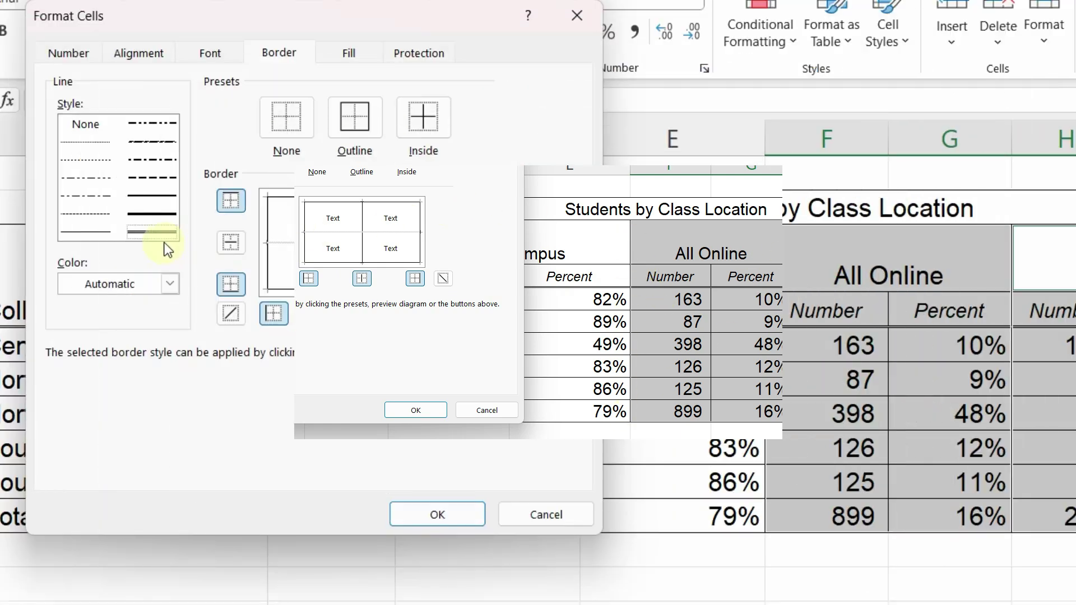
click(267, 255)
click(434, 512)
click(629, 434)
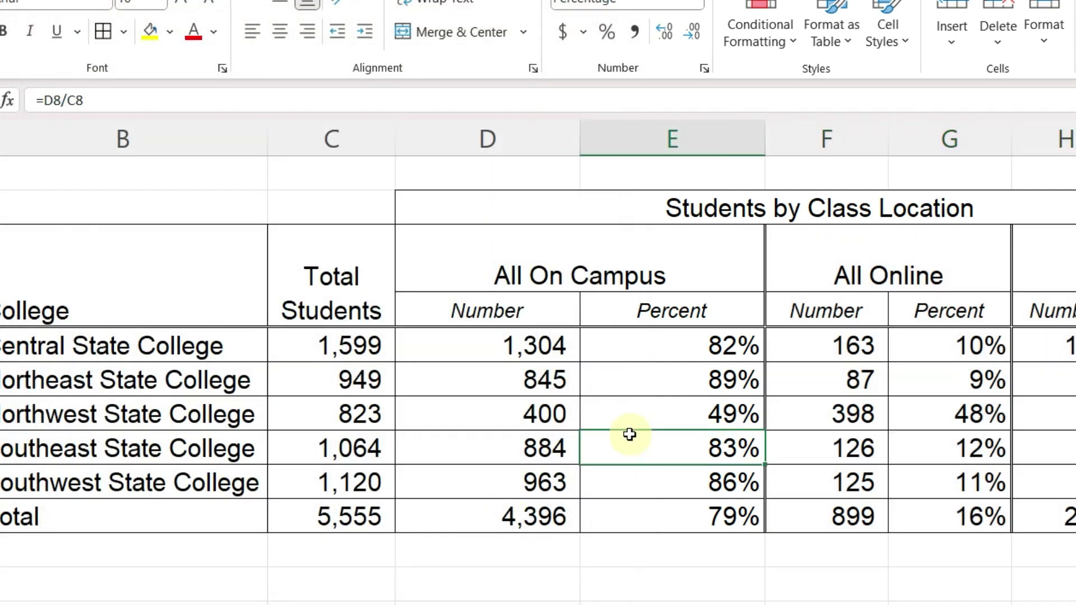
Step: Give the Total row B10:I10 heavier top and bottom borders
drag(217, 514, 1075, 518)
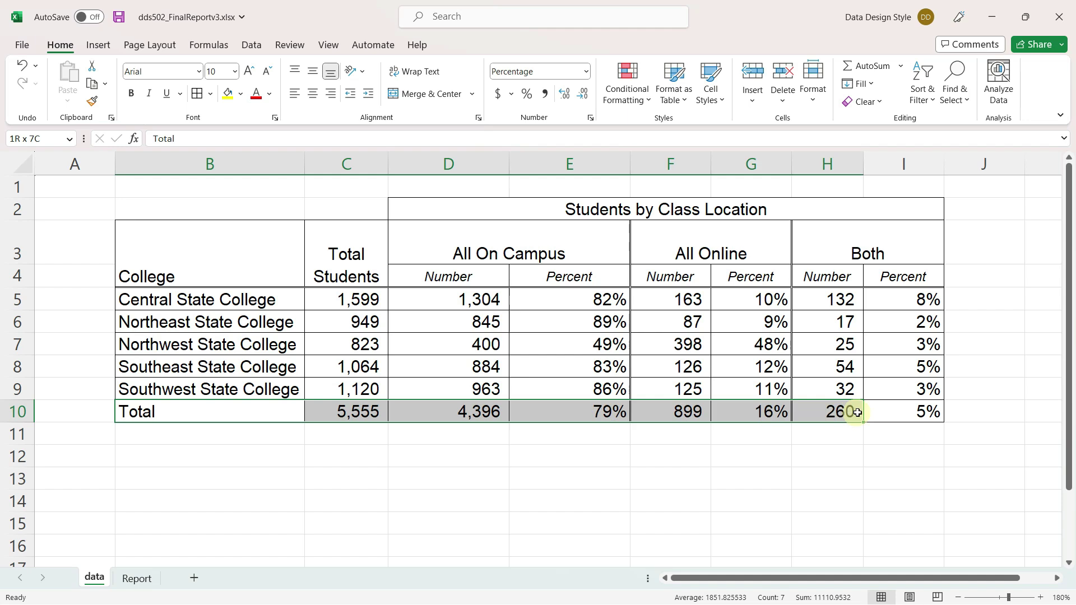
drag(867, 412, 896, 413)
click(210, 94)
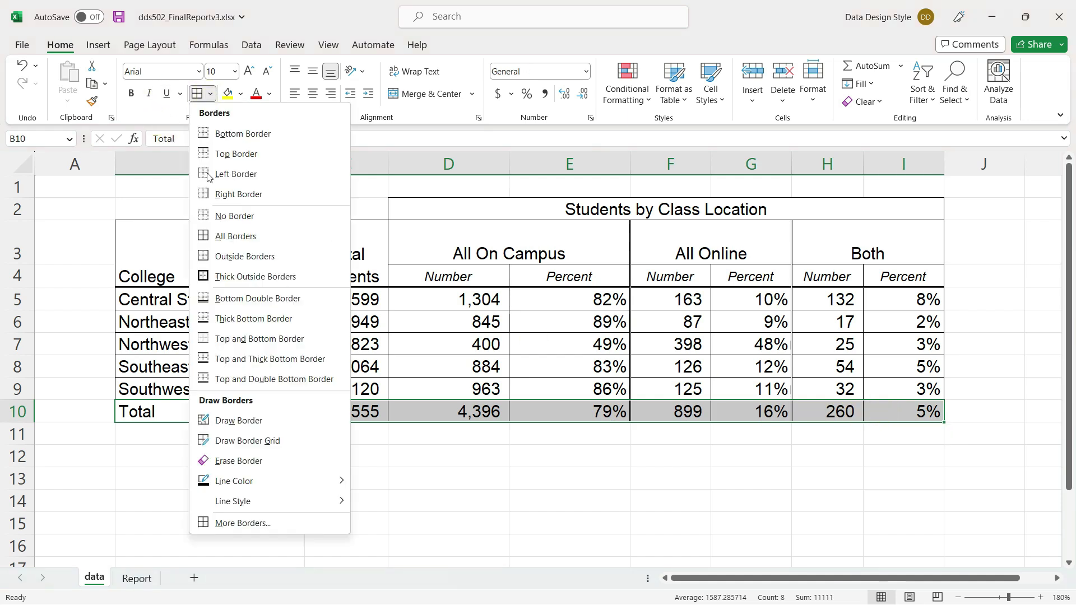
click(221, 523)
click(231, 222)
click(330, 230)
click(330, 262)
click(408, 410)
drag(336, 255, 840, 413)
Step: AutoFit columns C through I and check the resulting column widths
click(812, 93)
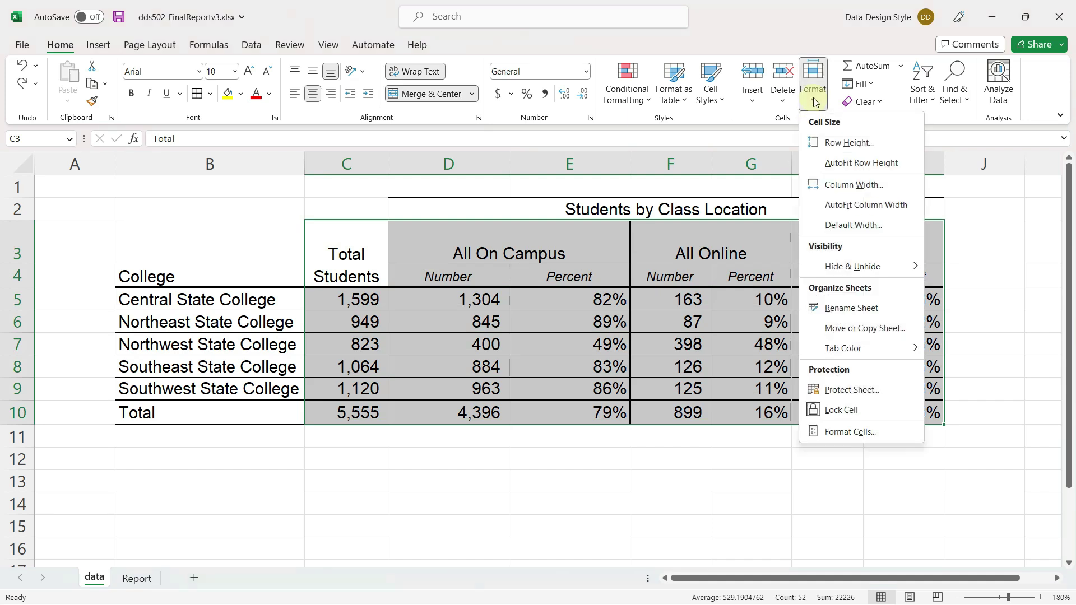
click(835, 207)
click(409, 322)
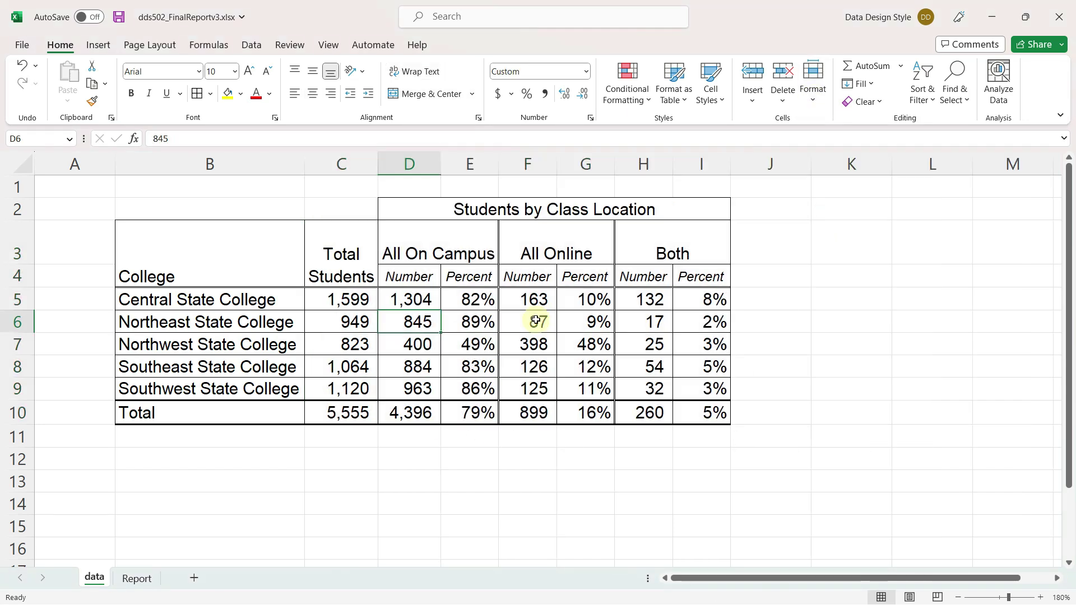
click(474, 318)
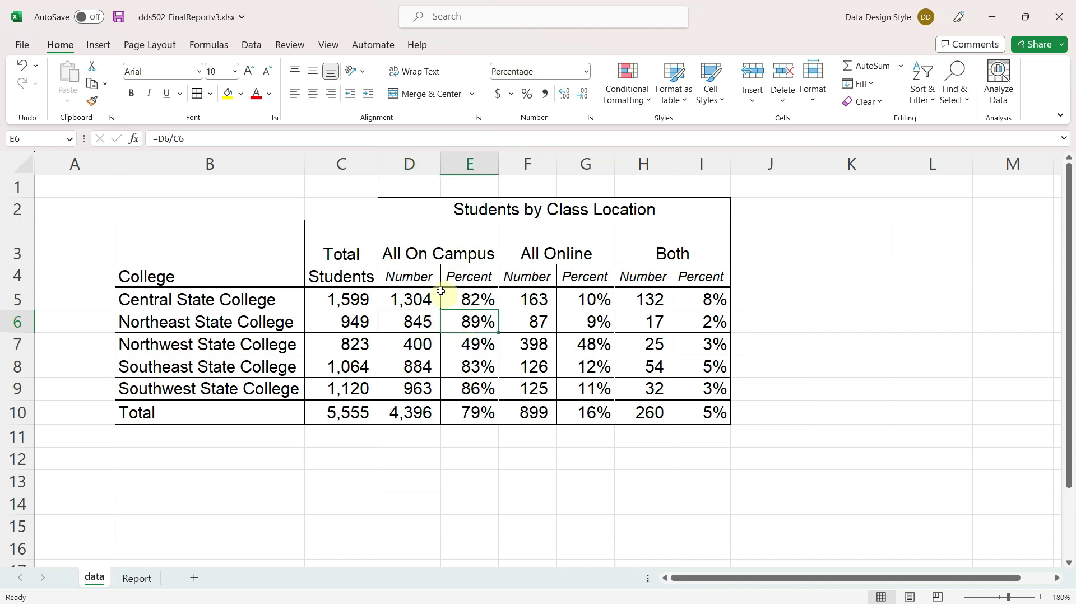
click(411, 322)
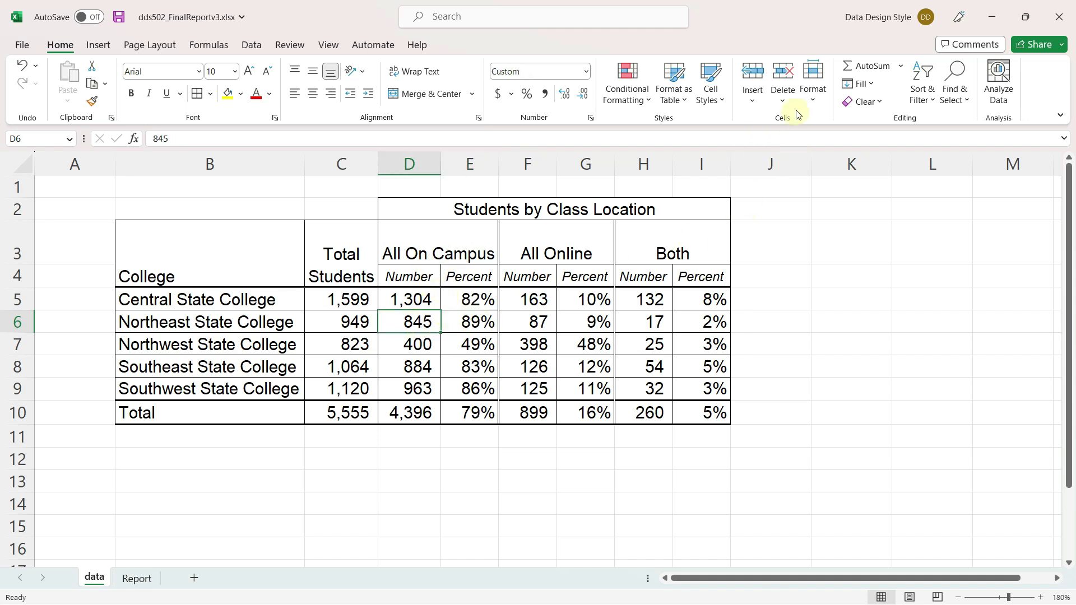
click(812, 93)
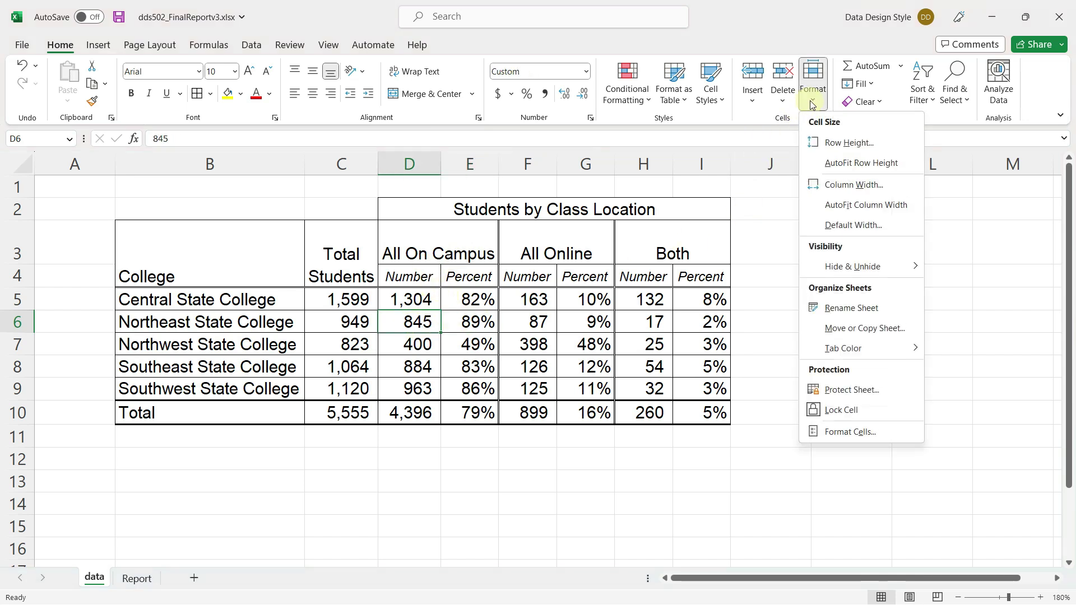
click(847, 187)
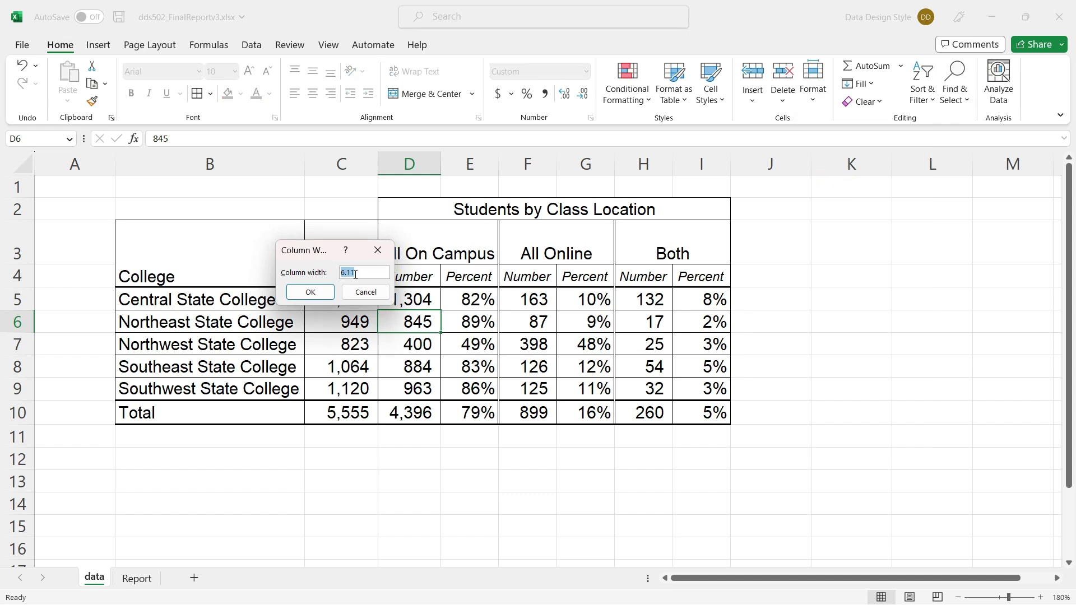
click(310, 292)
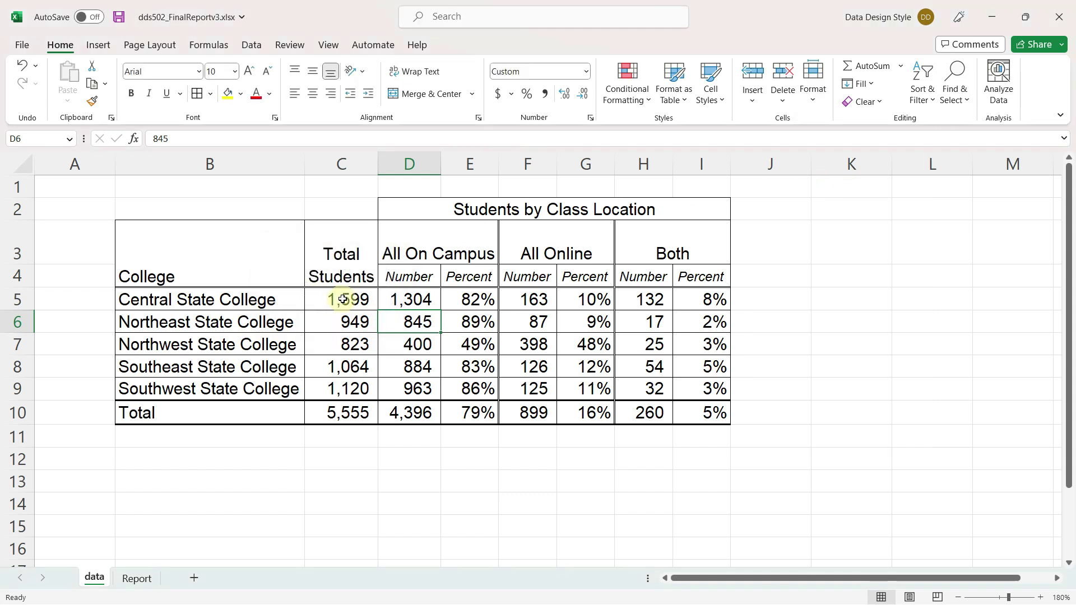
Step: Set columns C–I to width 7, then widen column C to 9.00 for Total Students
click(336, 298)
drag(388, 298, 689, 301)
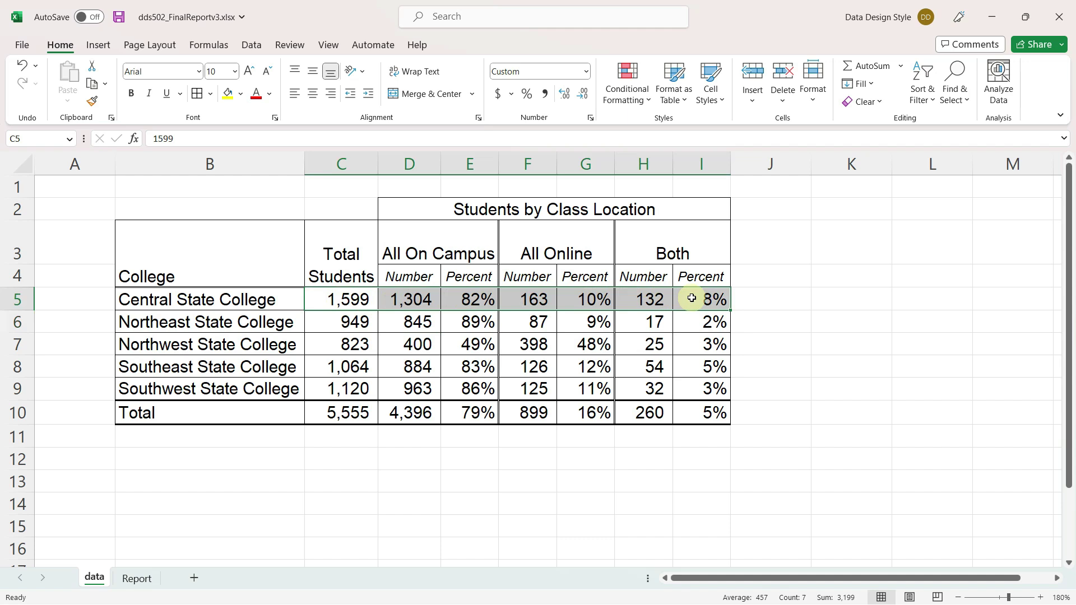
click(813, 96)
click(853, 185)
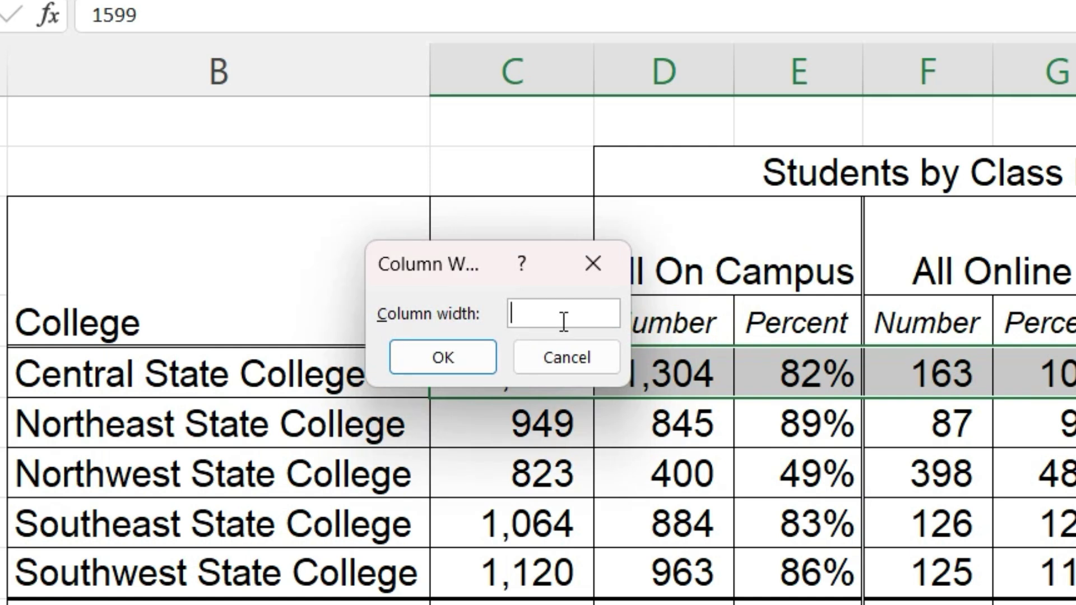
text(7)
click(446, 360)
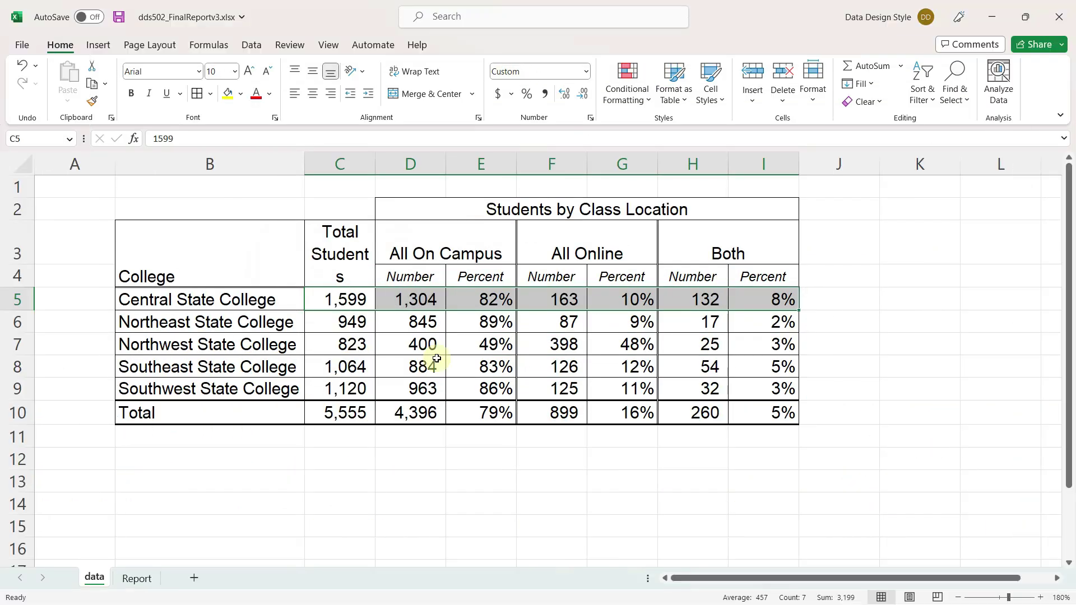
click(724, 506)
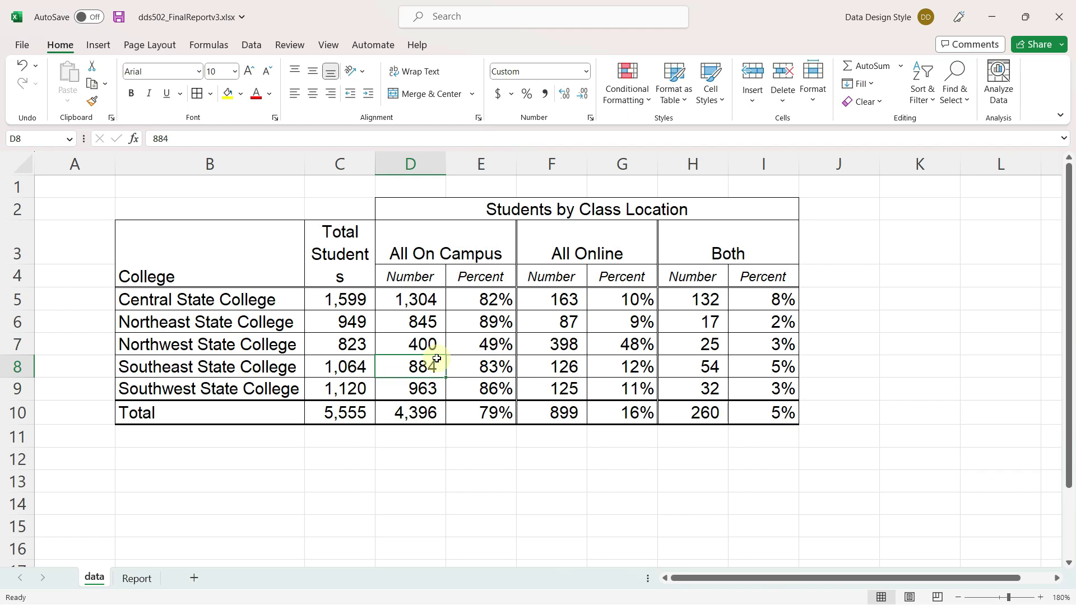
drag(375, 164, 396, 162)
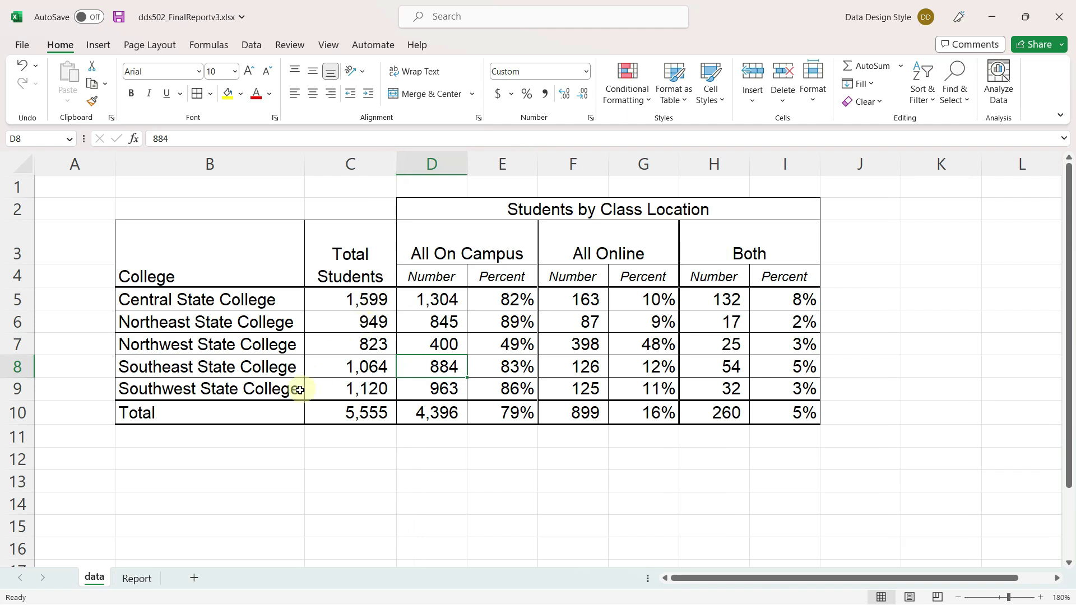
Step: Set rows 5 through 10 to a row height of 18
click(213, 412)
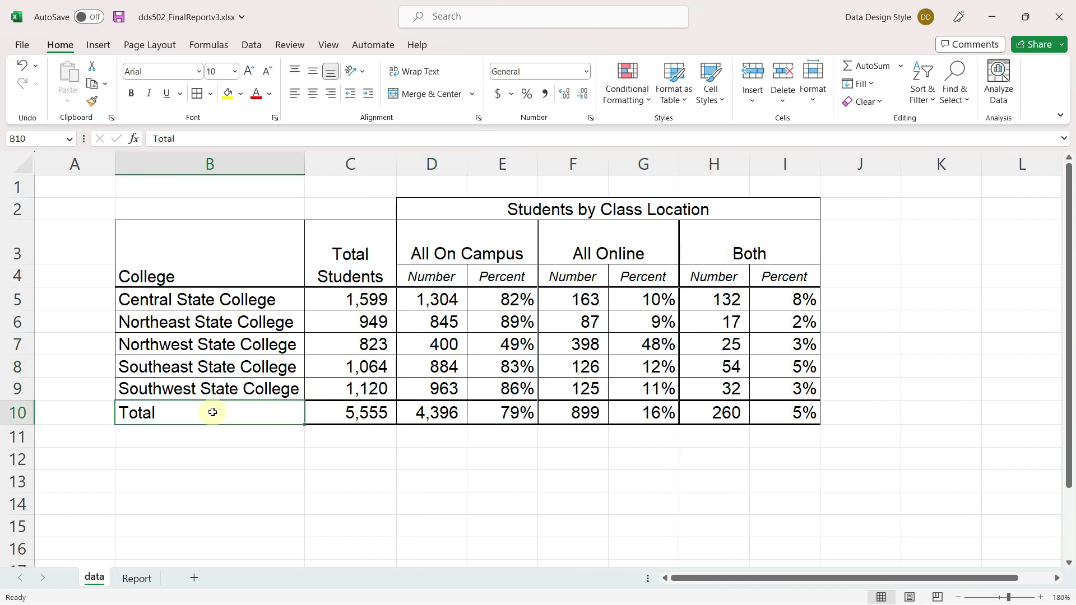
drag(216, 302, 215, 409)
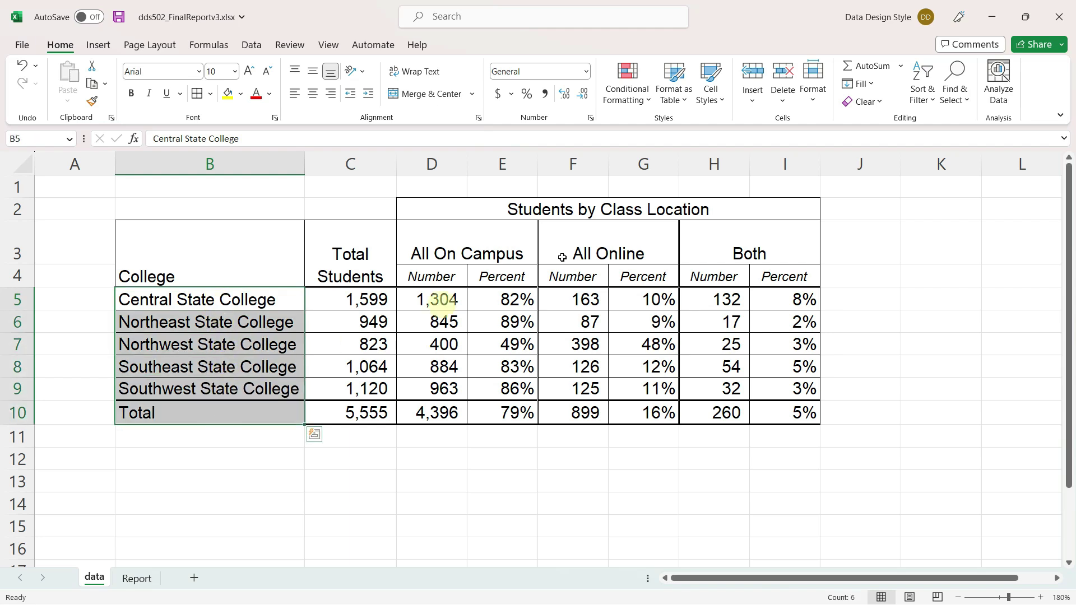
click(813, 92)
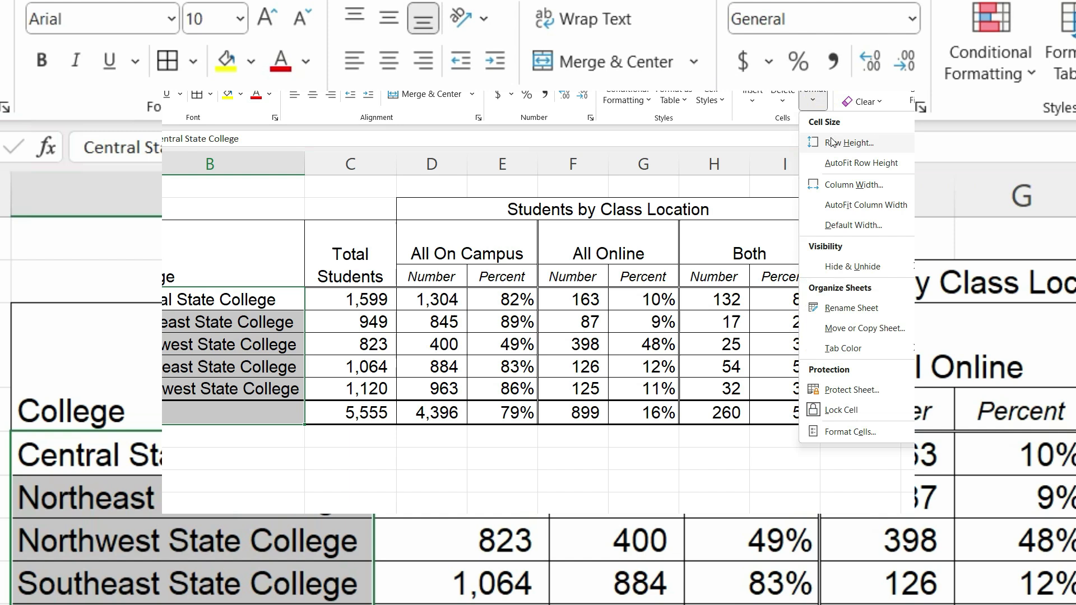
click(848, 142)
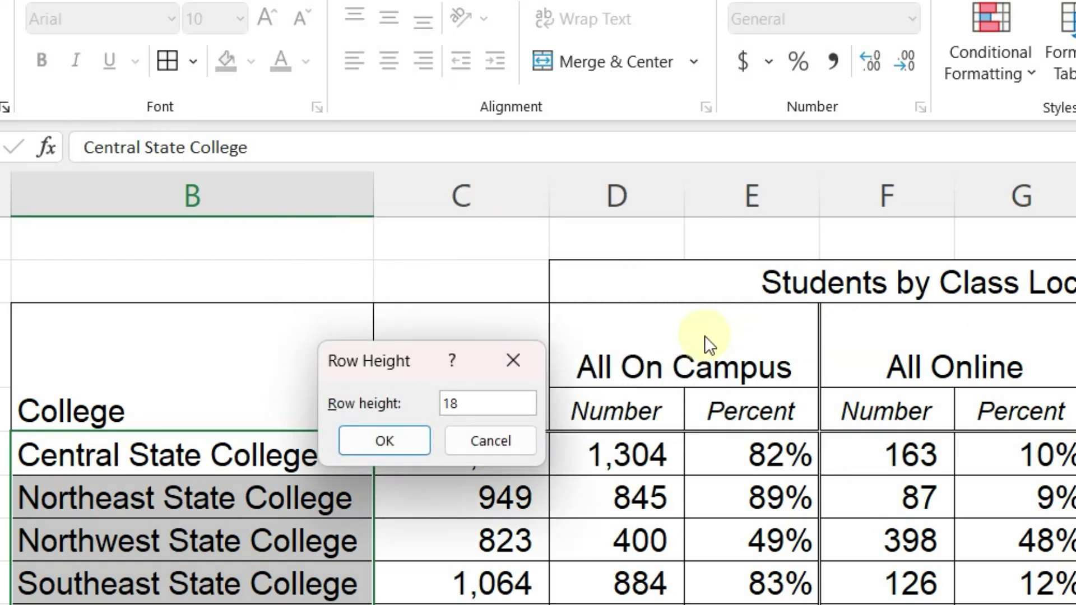
click(384, 441)
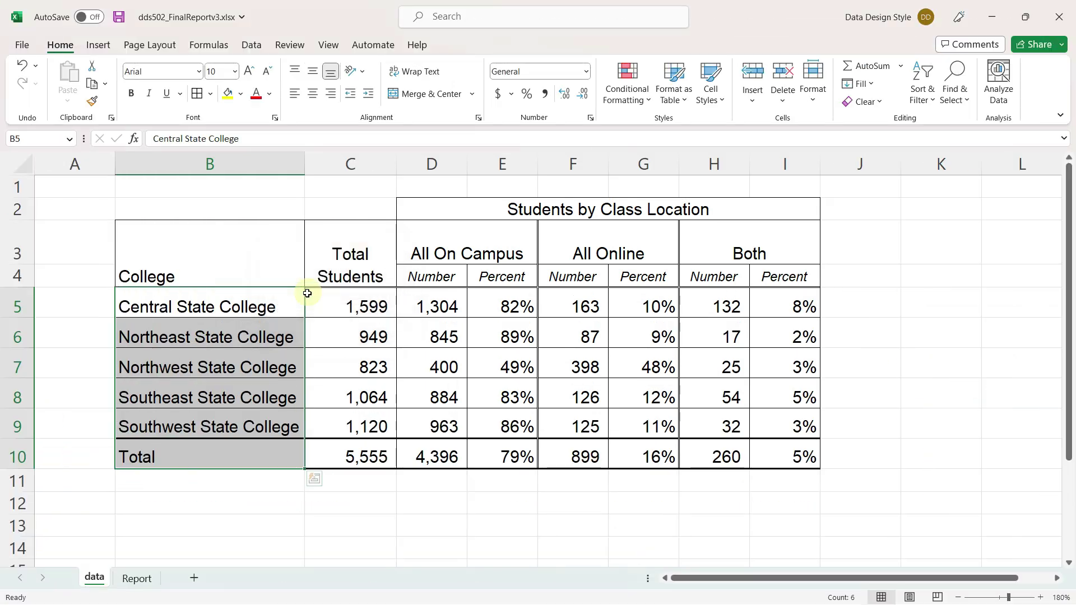
Step: Bold the Total row, College and Total Students headers, and location headings, then narrow column A
drag(219, 456, 763, 452)
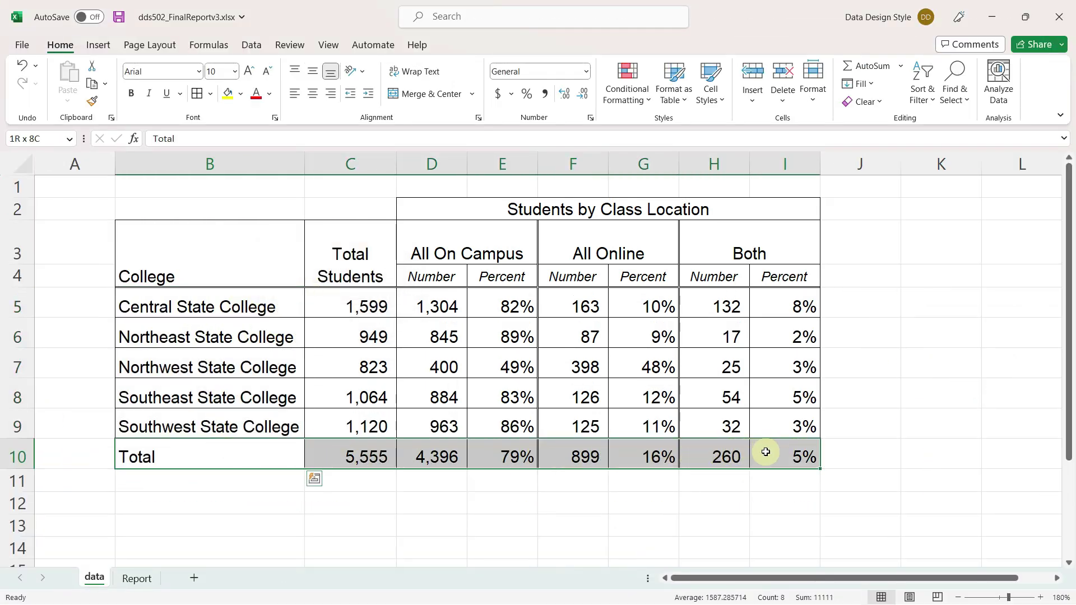
click(133, 94)
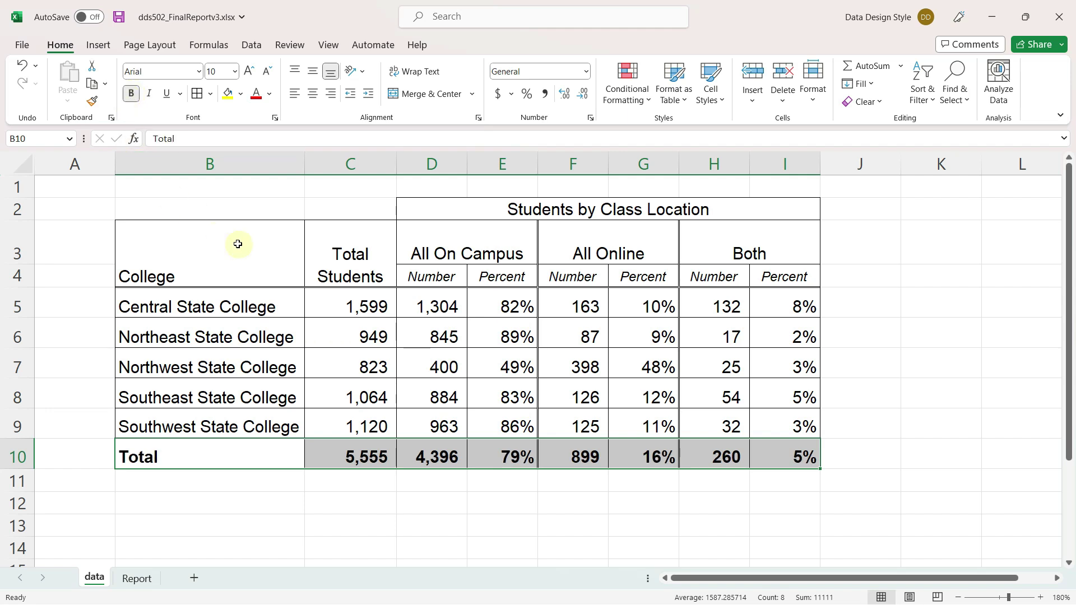
drag(237, 244, 336, 247)
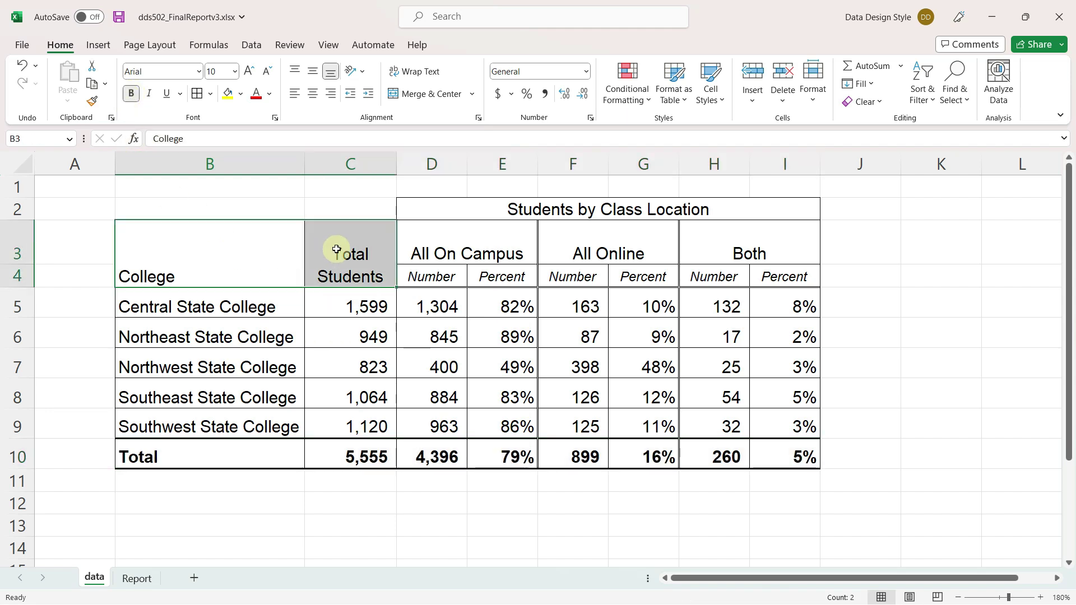
click(131, 94)
drag(543, 212, 648, 237)
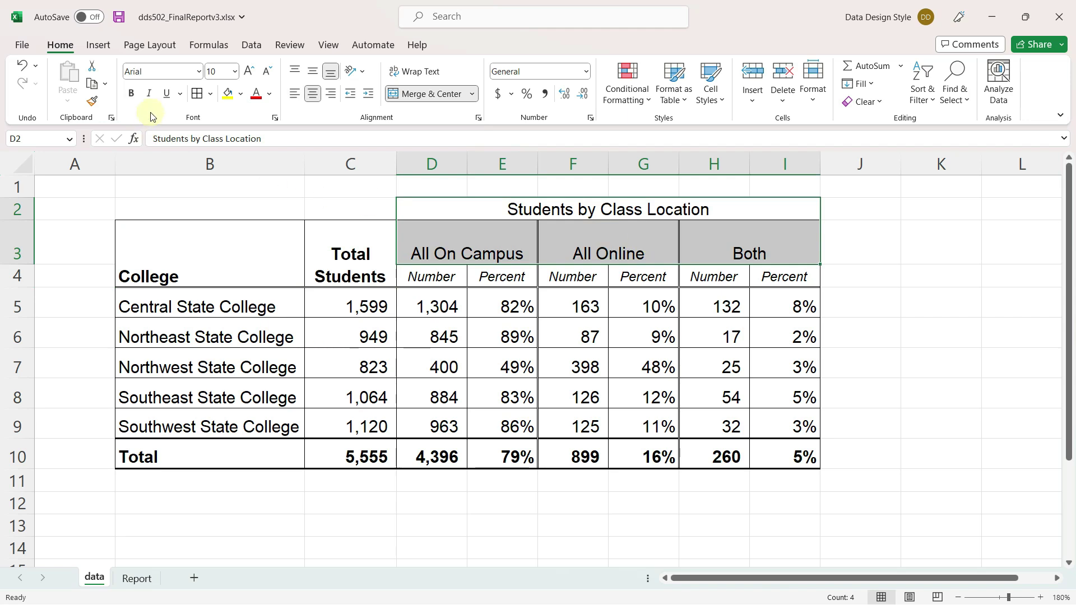
click(131, 93)
drag(115, 168, 52, 170)
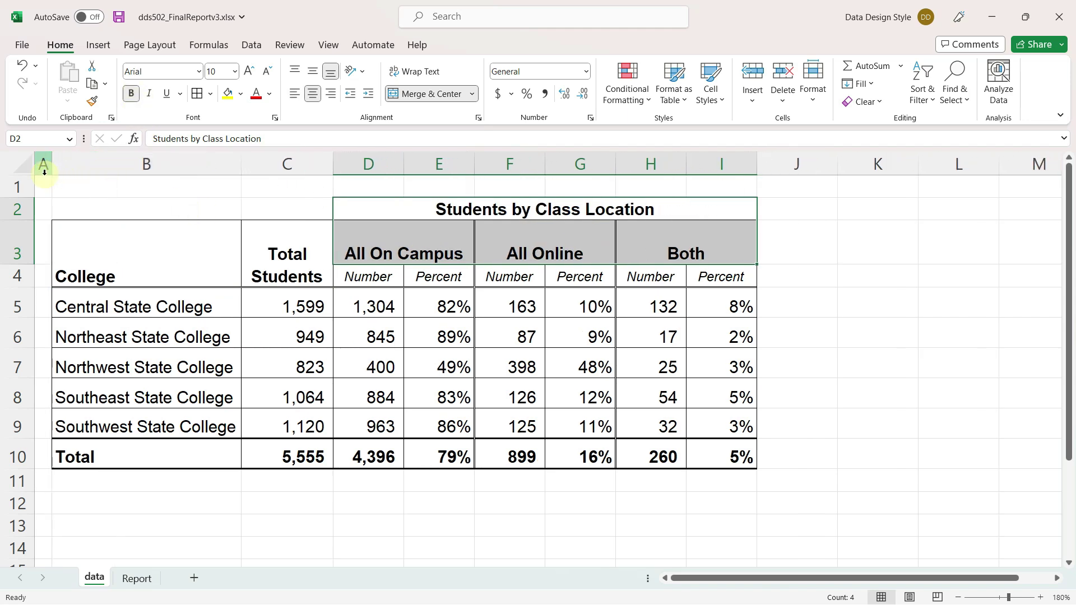
click(118, 192)
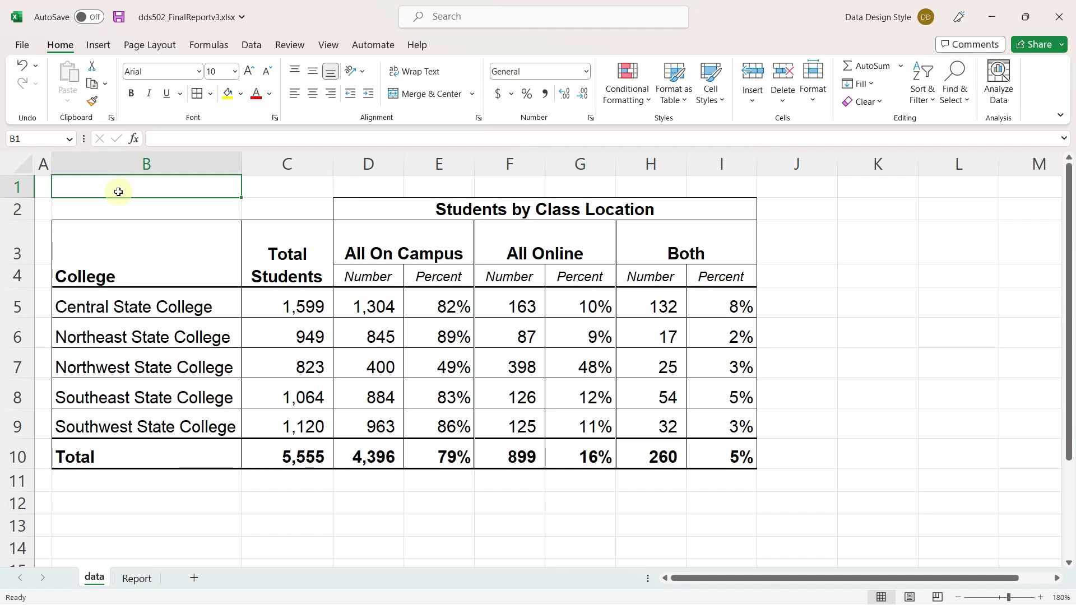
Step: Insert five rows above the table and enter 'Report # 123; 3/27/2023' in I1
drag(118, 187, 125, 291)
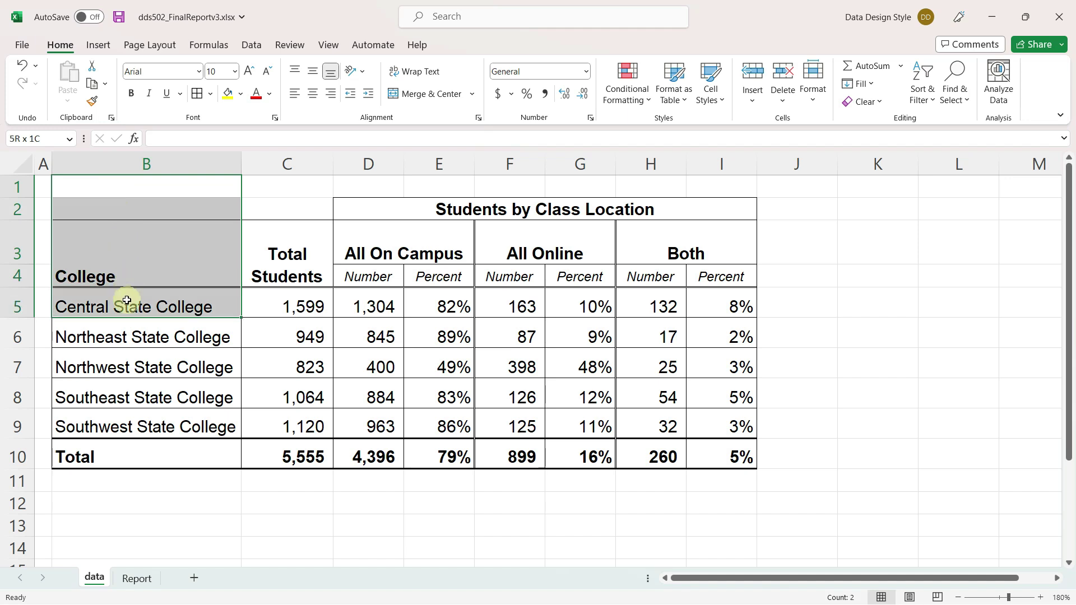
click(753, 95)
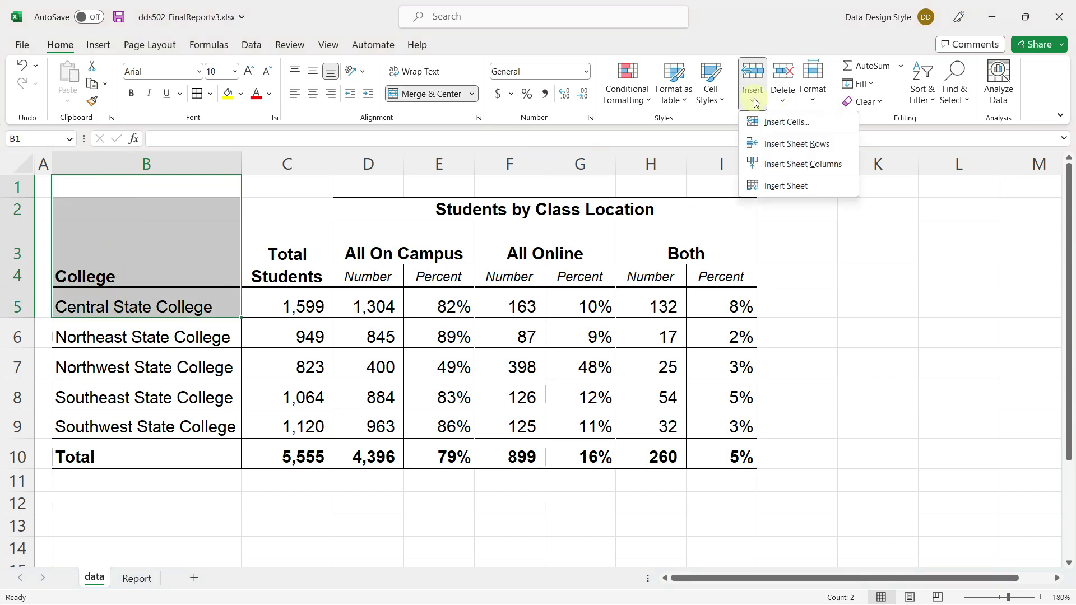
click(769, 144)
click(734, 186)
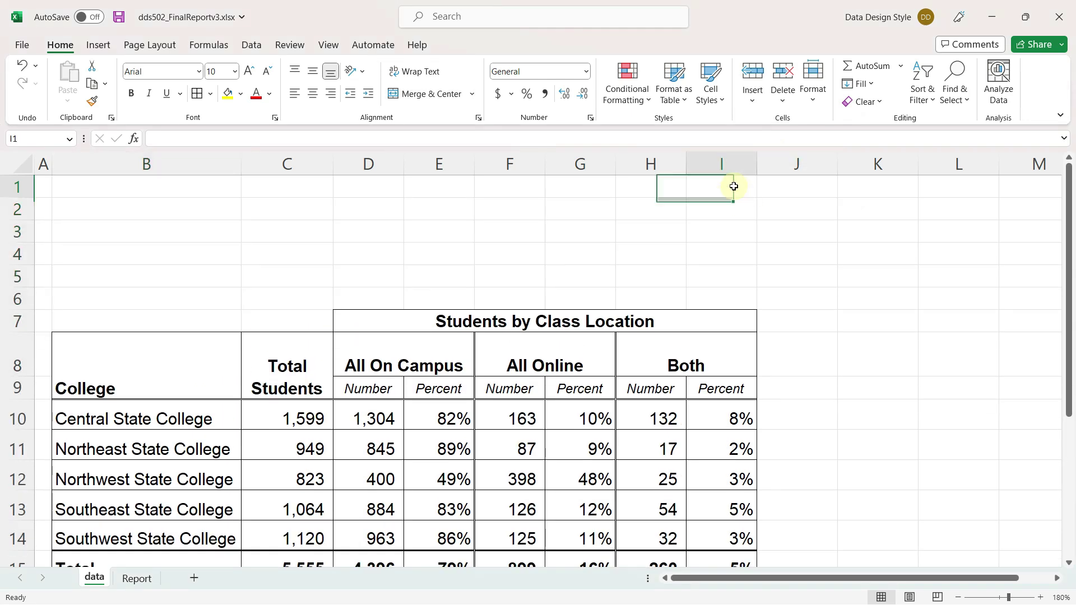
text(Report #)
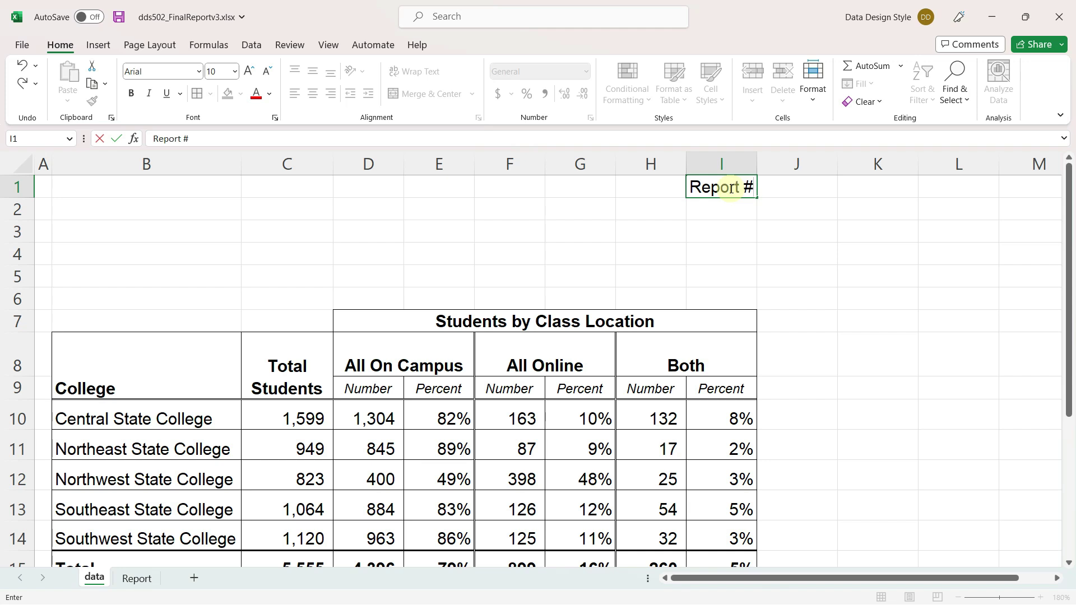
text( 123; 3/27/2023)
key(Return)
Step: Format the I1 report line as right-aligned, size 8, dark grey text
click(730, 189)
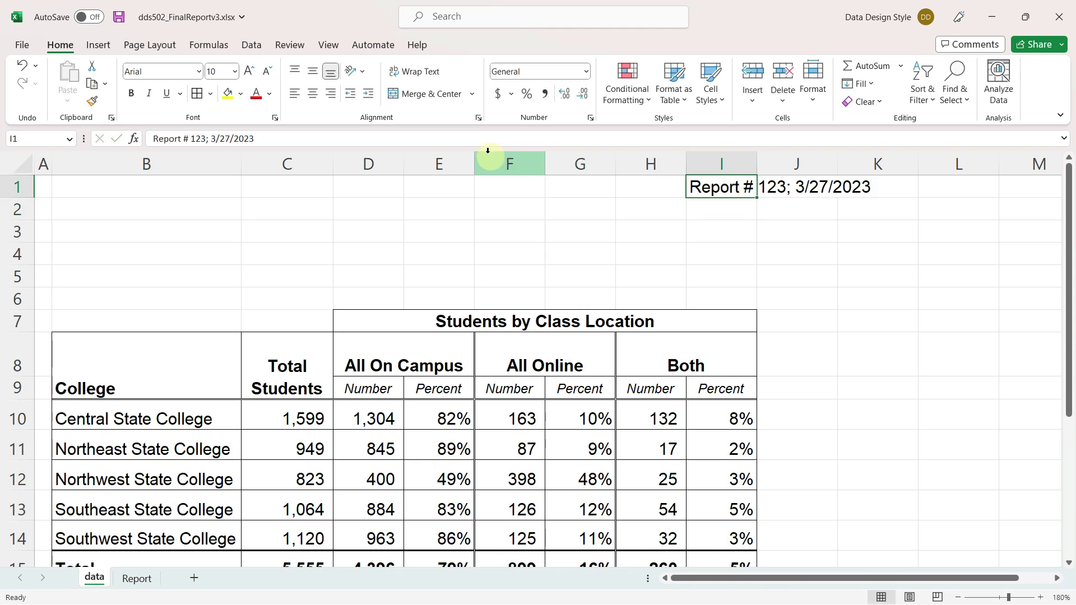
click(332, 96)
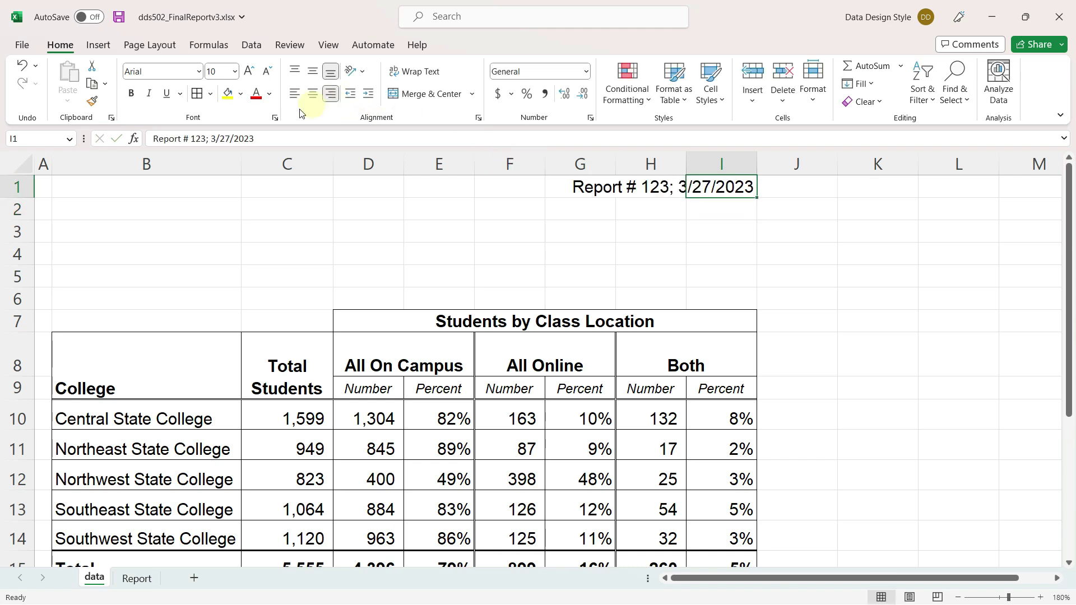
click(235, 71)
click(217, 88)
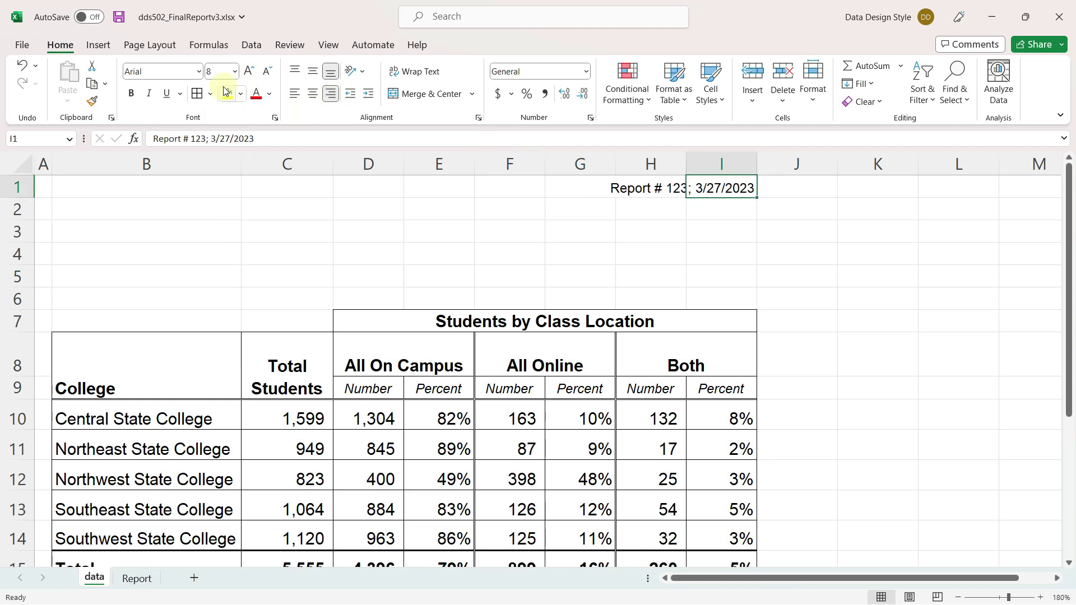
click(270, 93)
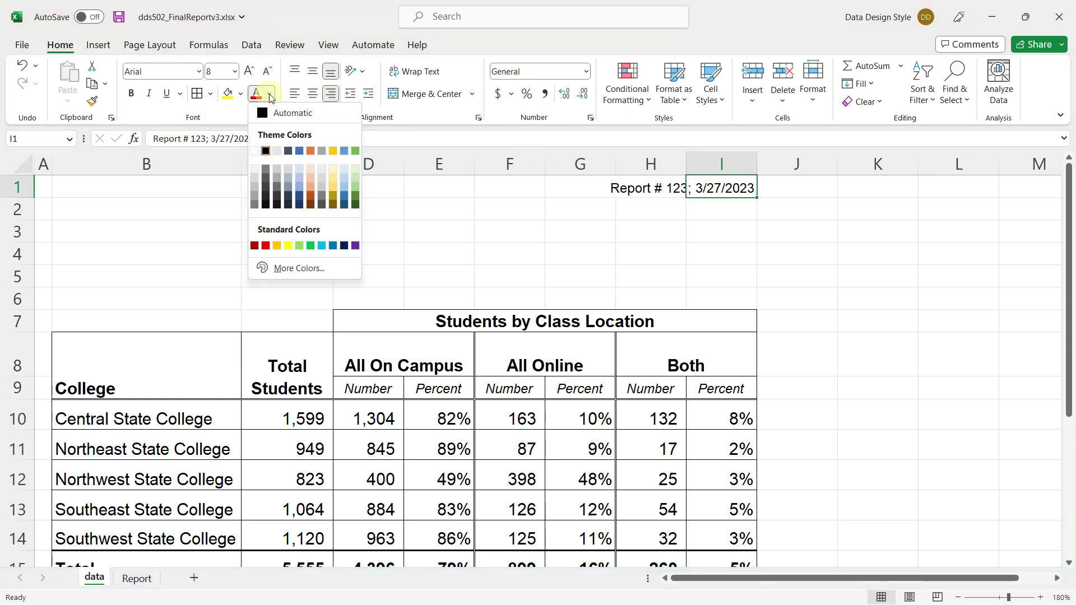
click(266, 171)
click(153, 213)
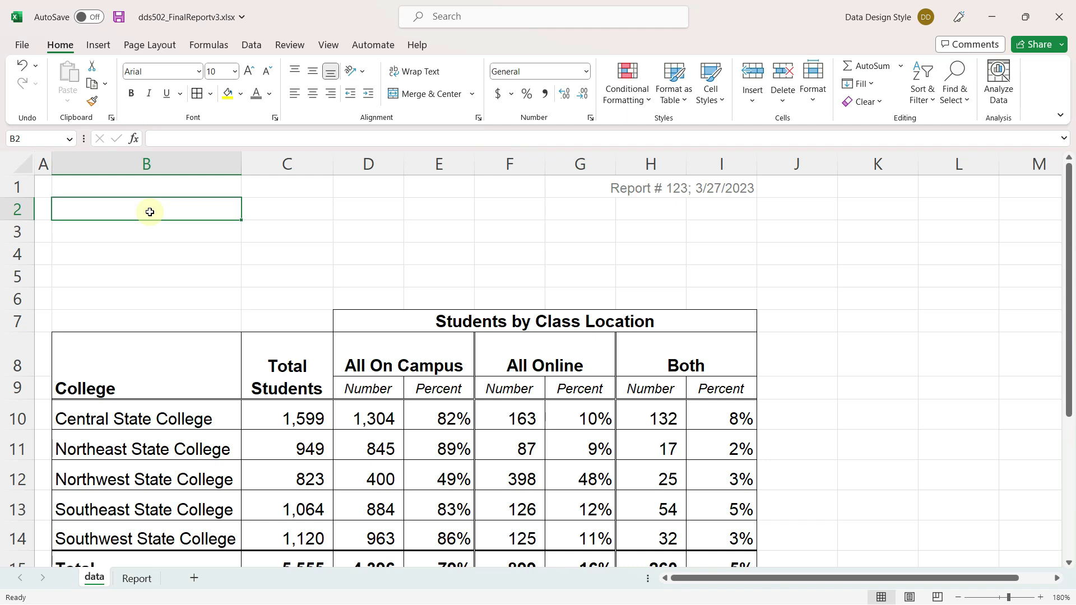
Step: Enter 'OUR STATE COLLEGE SYSTEM' in B2, set to size 9 and underlined
double_click(149, 212)
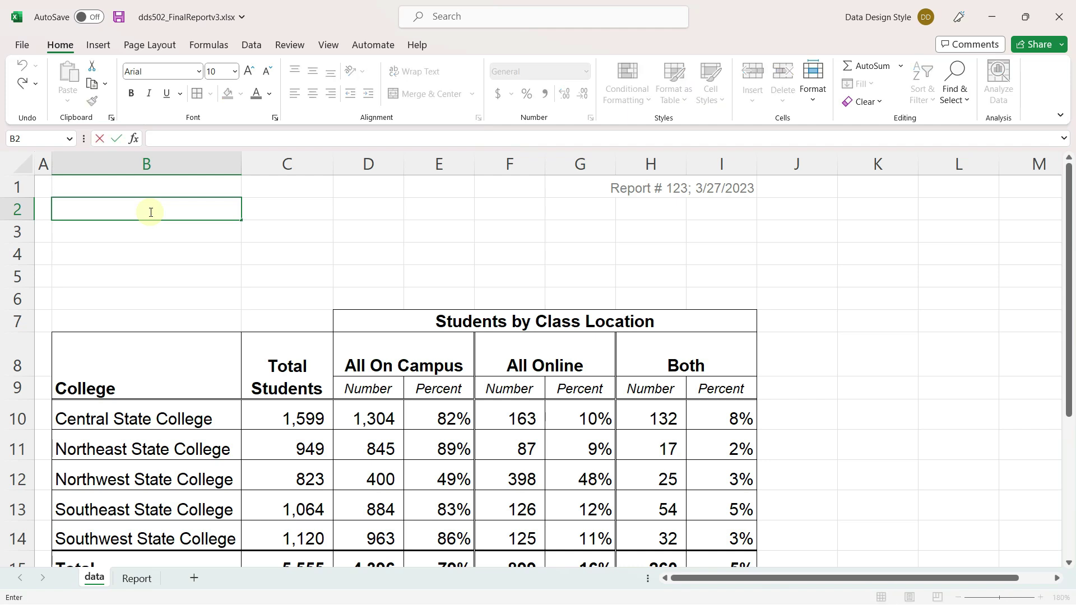
text(OUR STATE C)
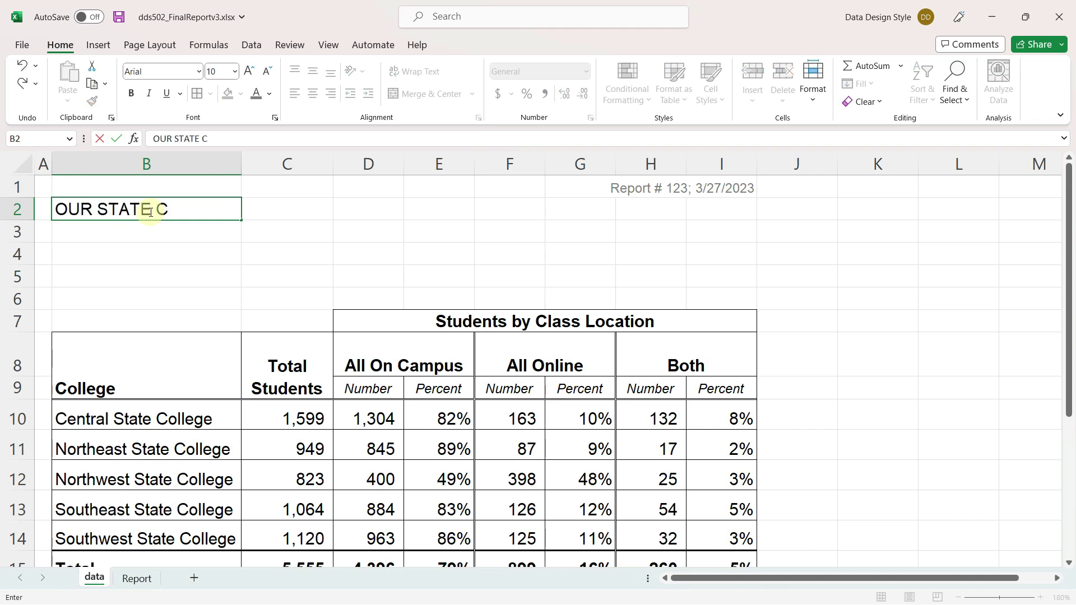
text(OLLEGE SYSTEM)
key(Return)
click(150, 212)
click(234, 72)
click(218, 106)
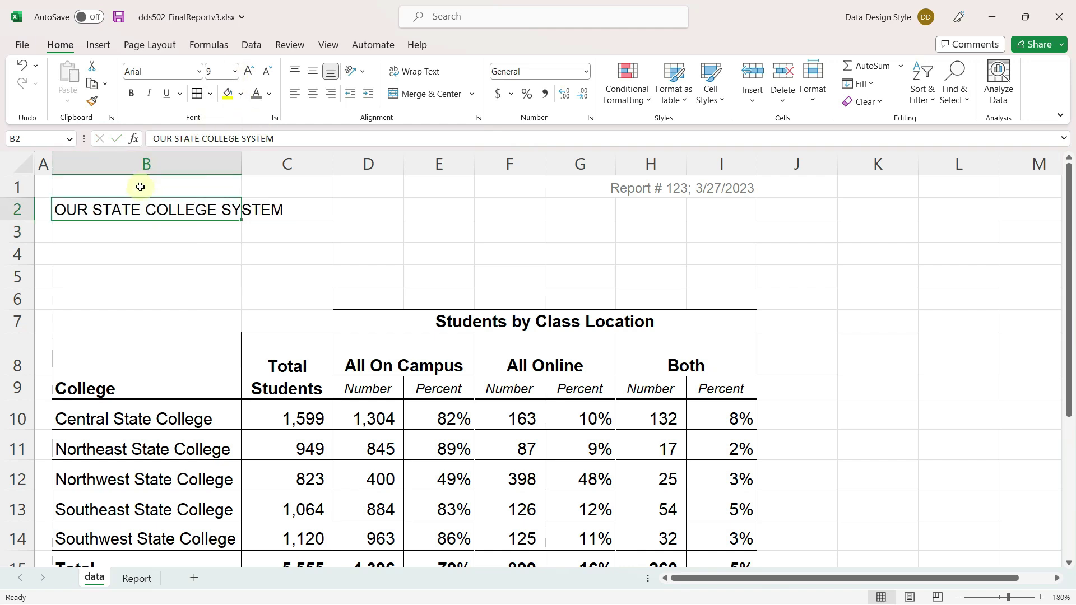
click(166, 94)
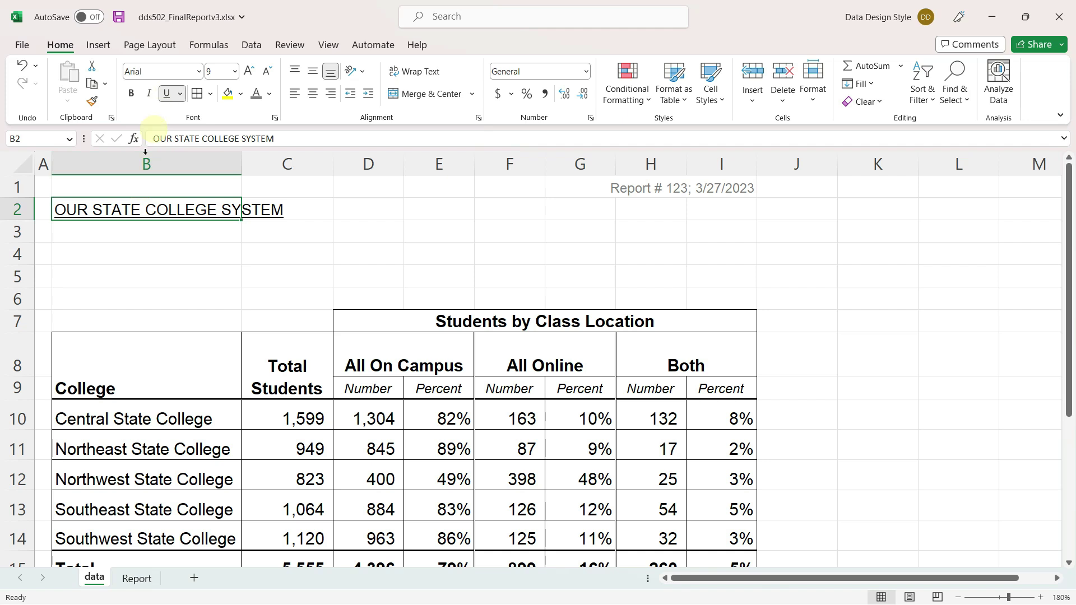
Step: Enter 'Student Enrollment by Class Location: On Campus, Online, and Both' in B3 and 'Fall Semester 2022' in B4
click(109, 234)
text(Student Enrollment b)
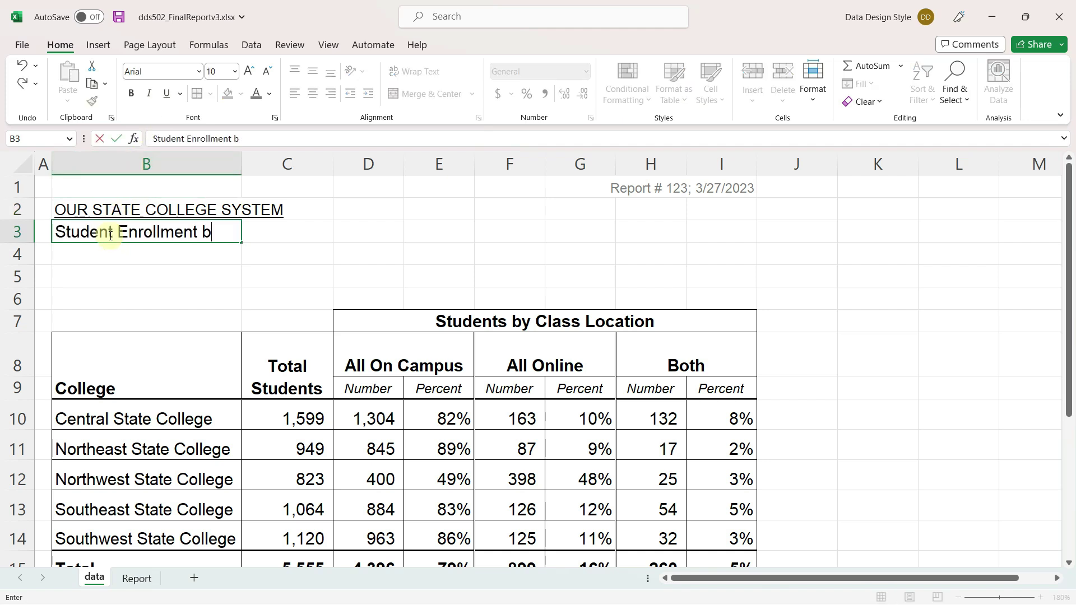
text(y Class Location)
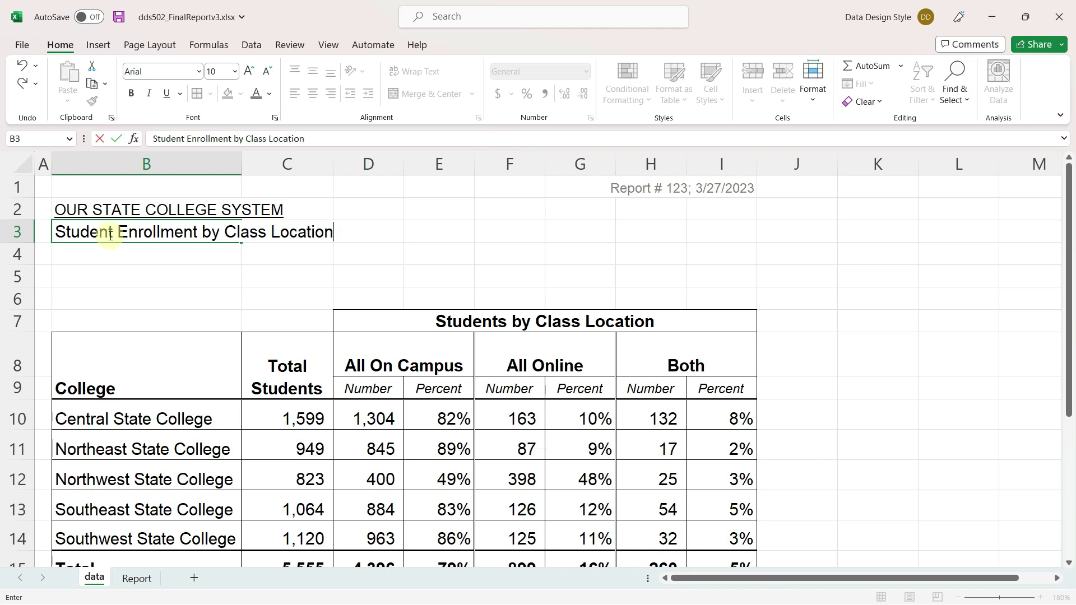
text(: On Campus, Online,)
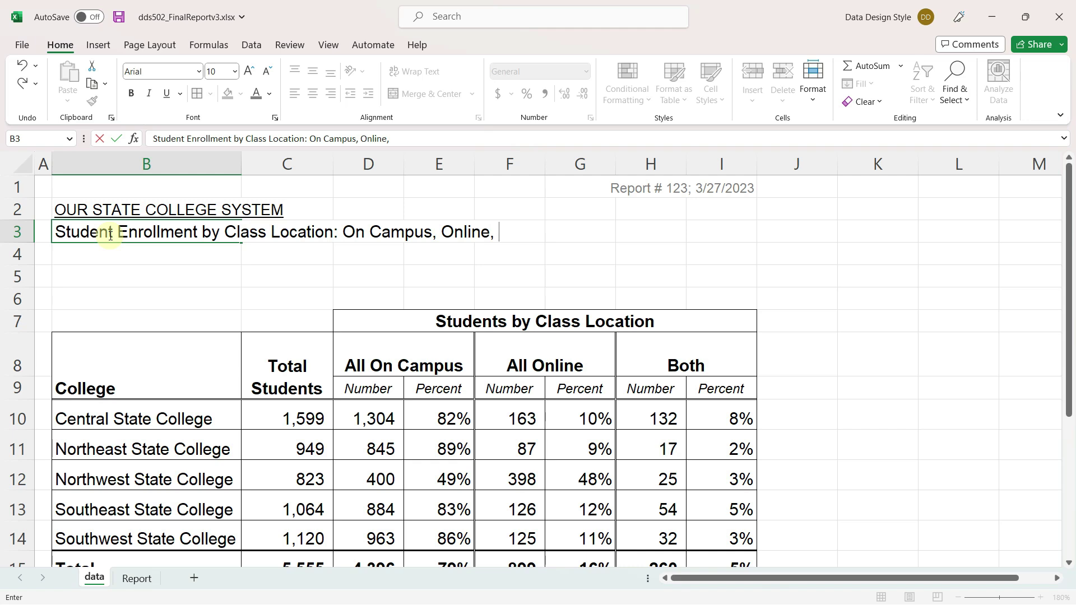
text( and Both)
key(Return)
text(Fall)
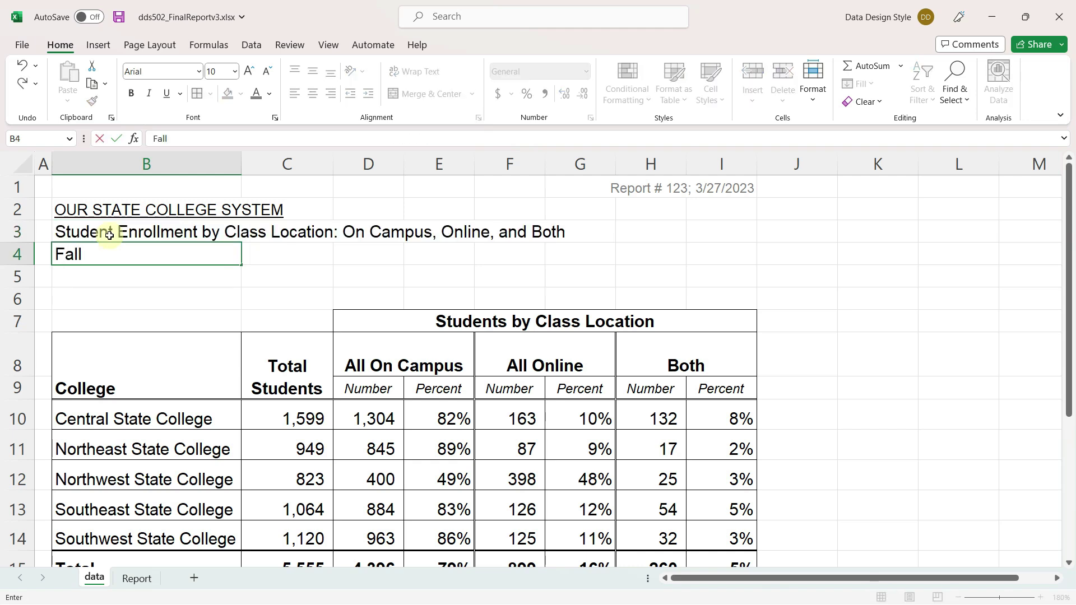
text( Semester 2022)
key(Return)
key(Up)
key(Up)
key(Up)
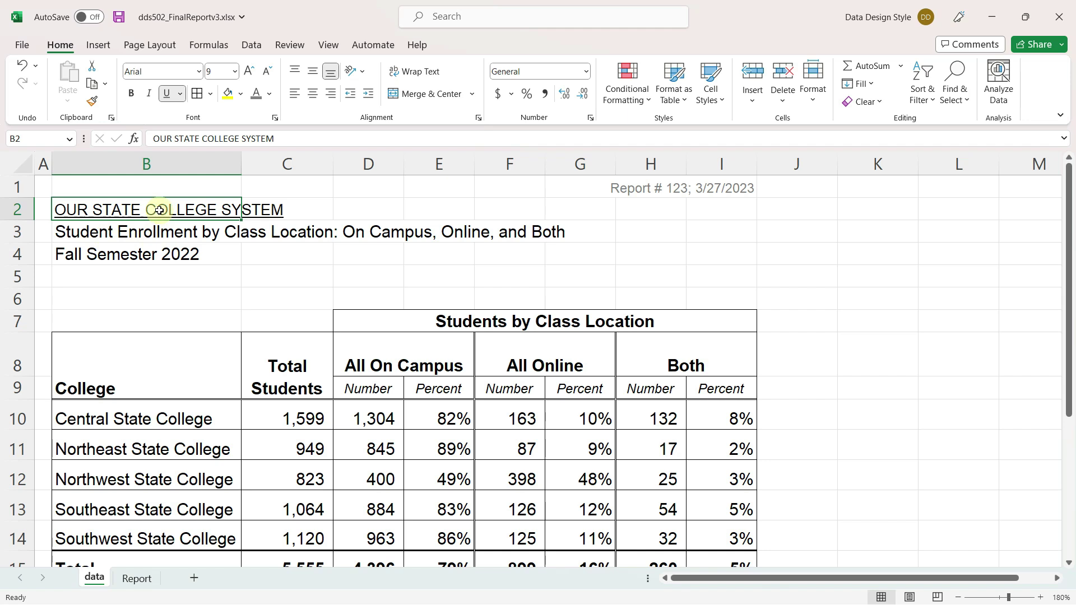
Step: Merge and center B2:I2, B3:I3 and B4:I4 for the three title lines
drag(193, 206, 721, 208)
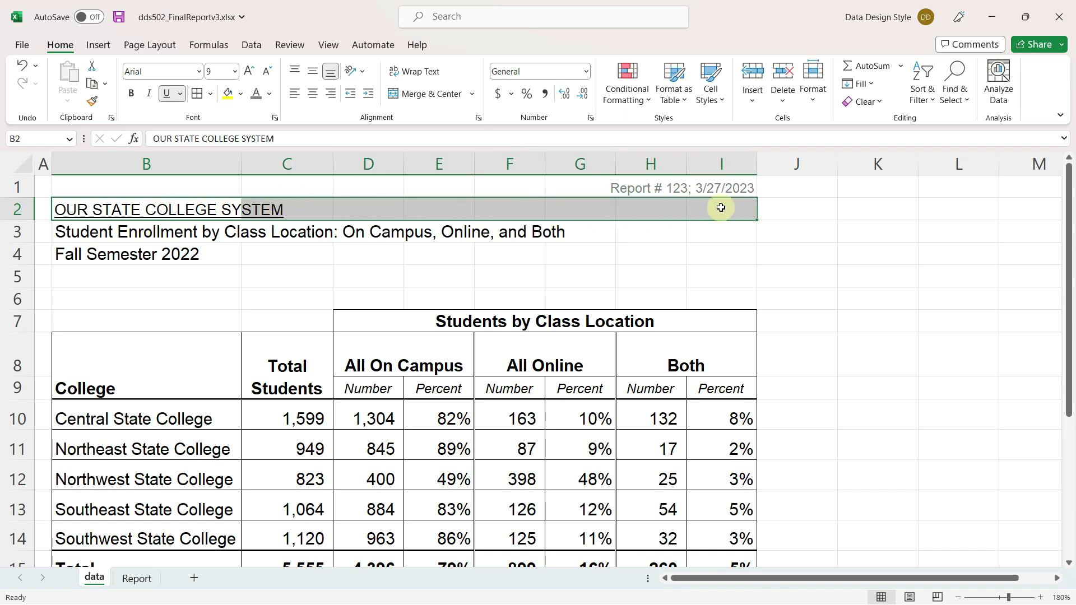
drag(192, 232, 701, 234)
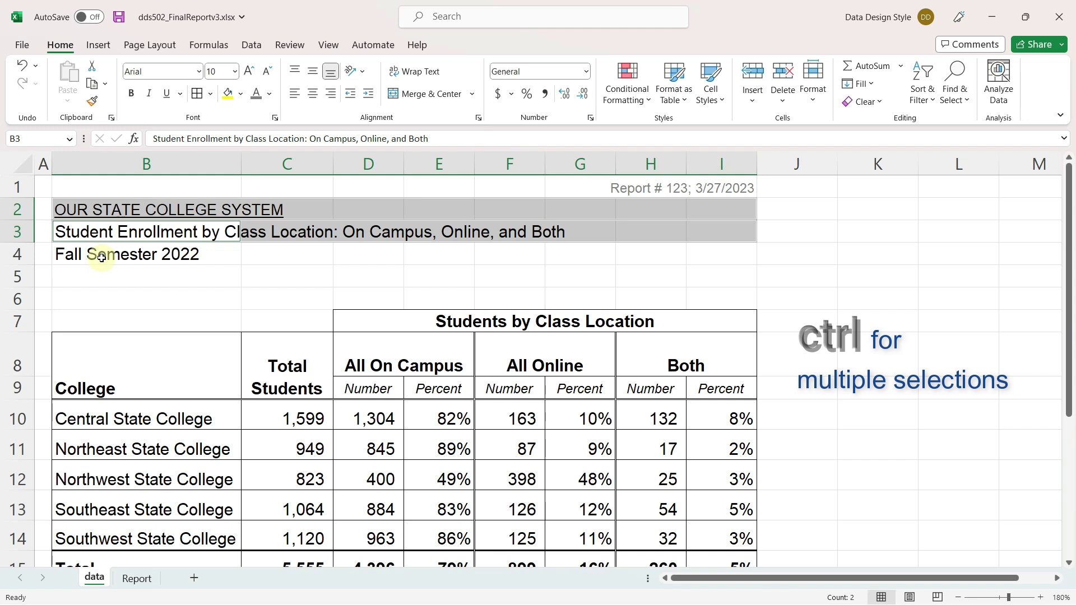
drag(101, 258, 708, 257)
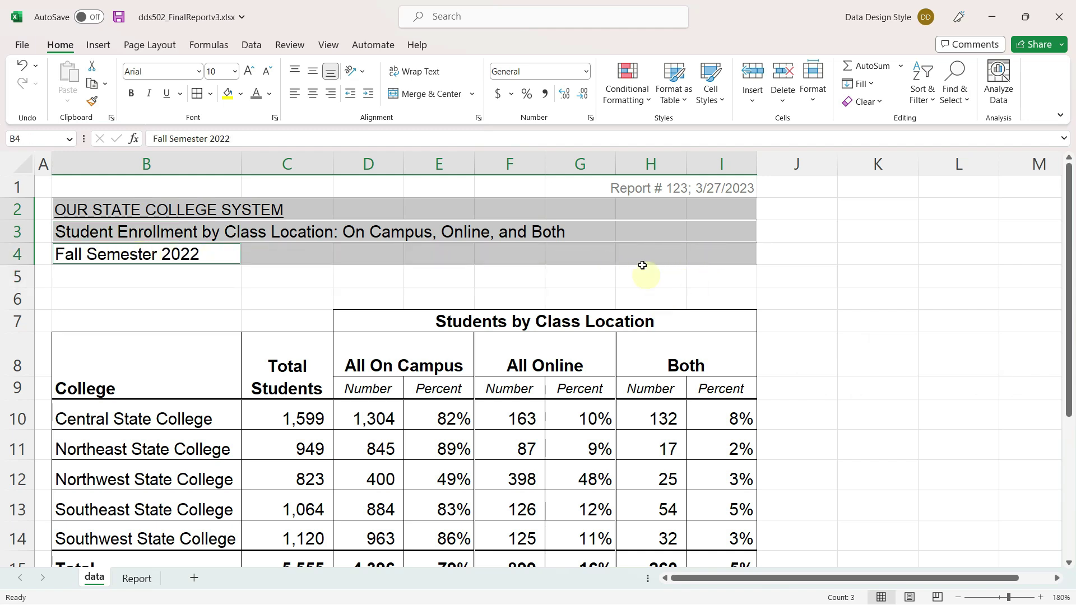
click(421, 95)
click(422, 97)
click(421, 96)
Step: Bold the subtitle and semester lines, leaving the top title unbolded, and make row 3 taller
click(130, 96)
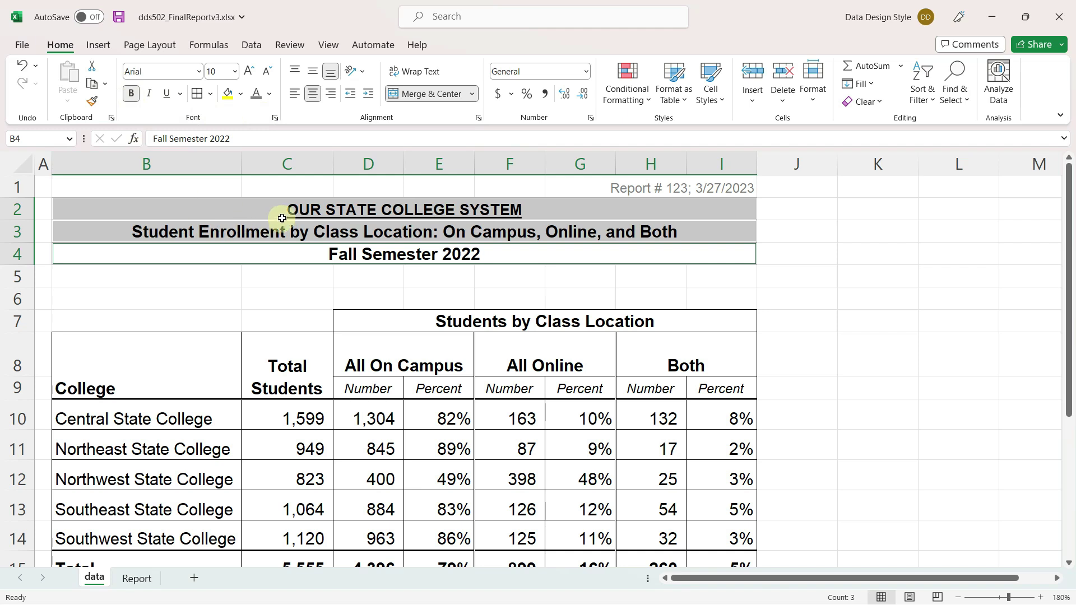
click(283, 211)
click(130, 94)
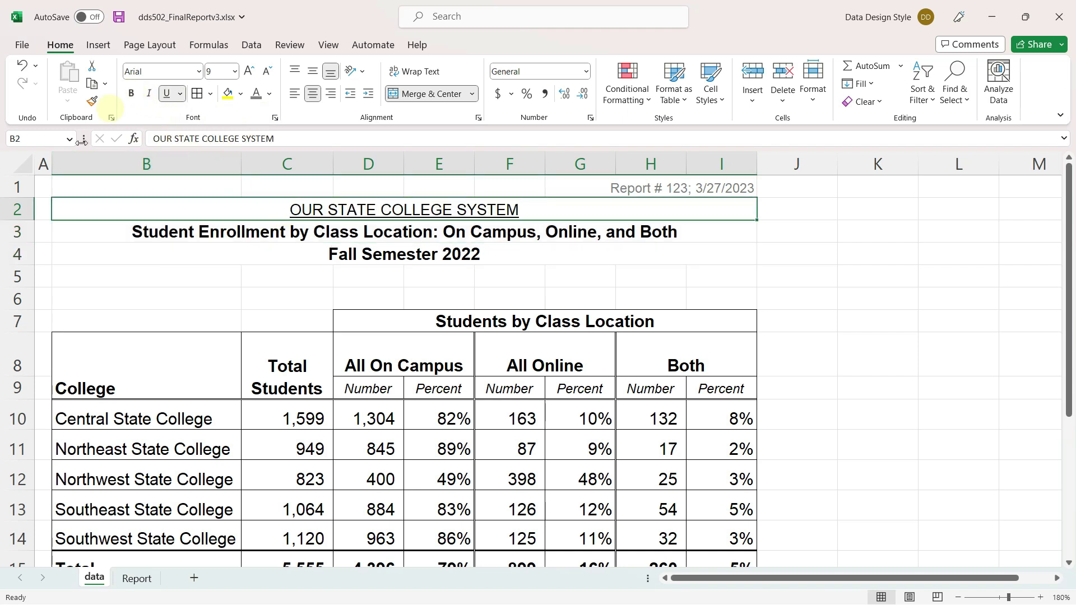
click(19, 239)
drag(20, 245, 20, 258)
click(273, 294)
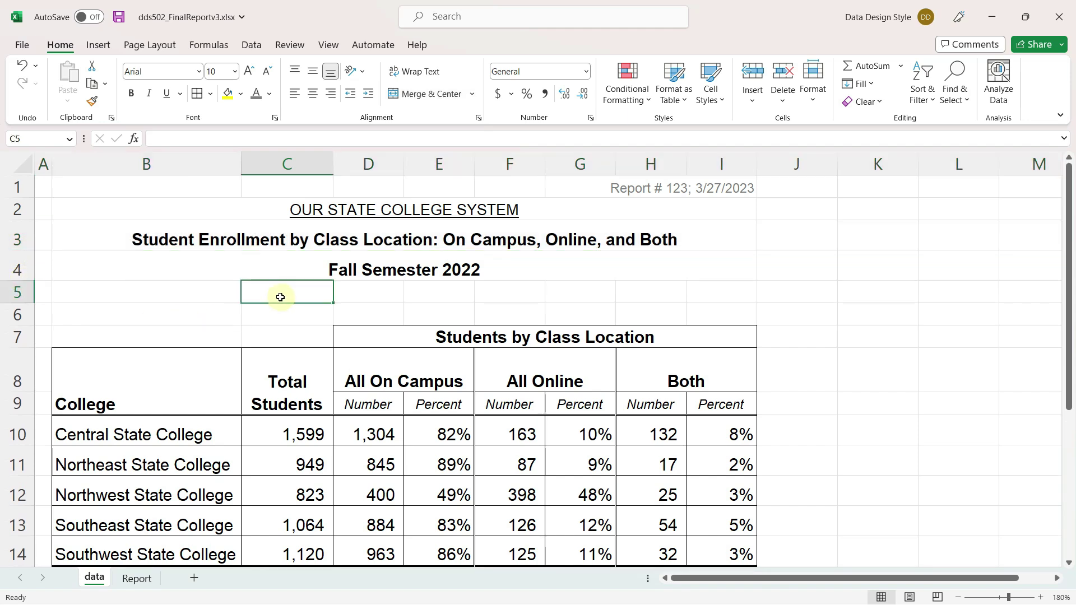
Step: Delete blank row 5 and shrink the remaining gap row to a thin spacer
click(782, 99)
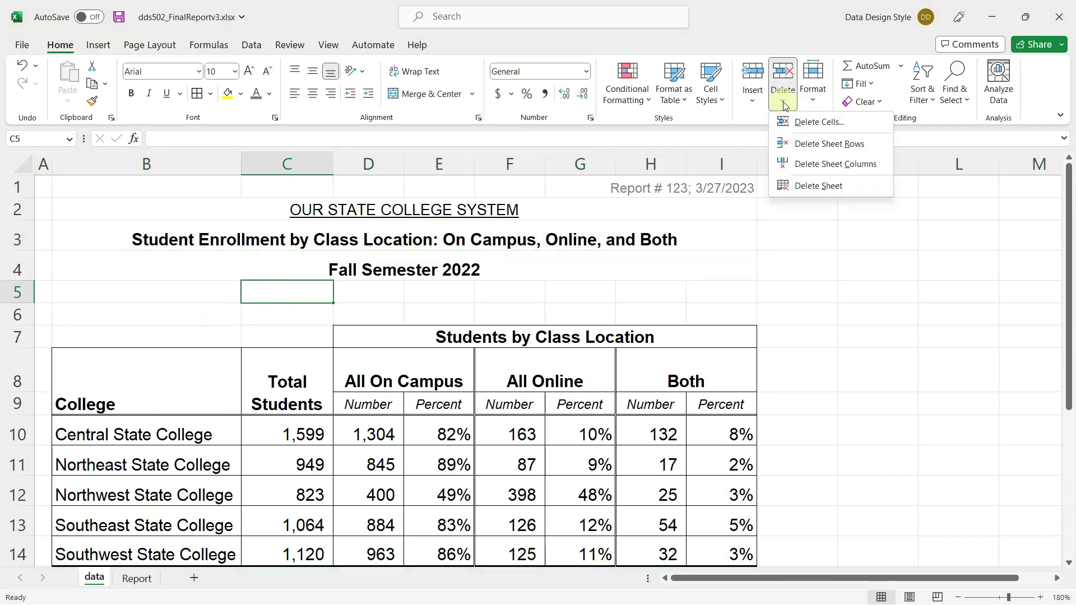
click(796, 147)
drag(23, 306, 25, 290)
scroll(24, 294, down, 2)
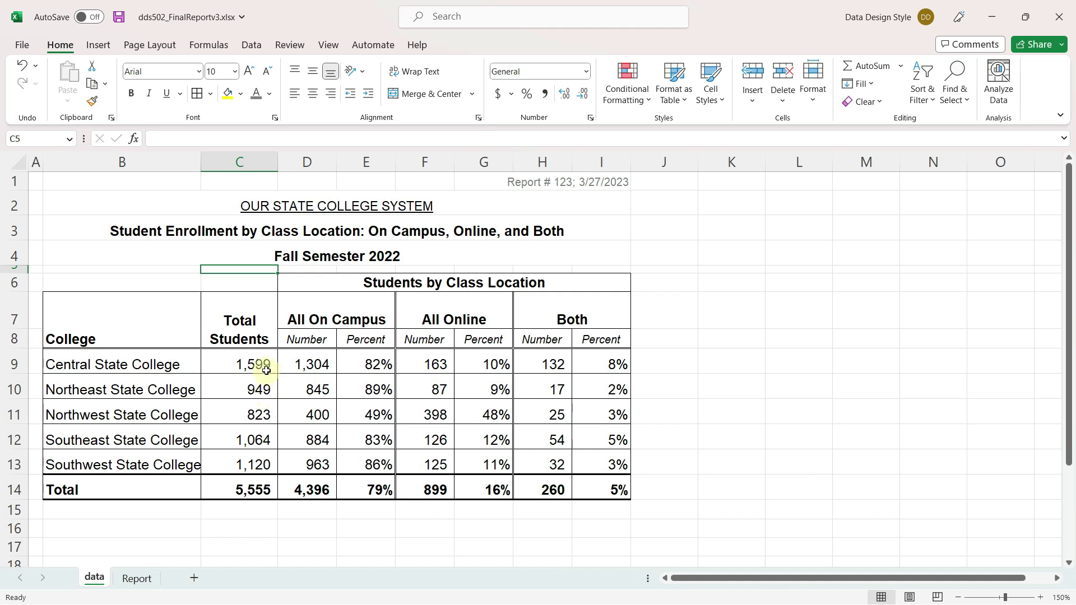
click(664, 360)
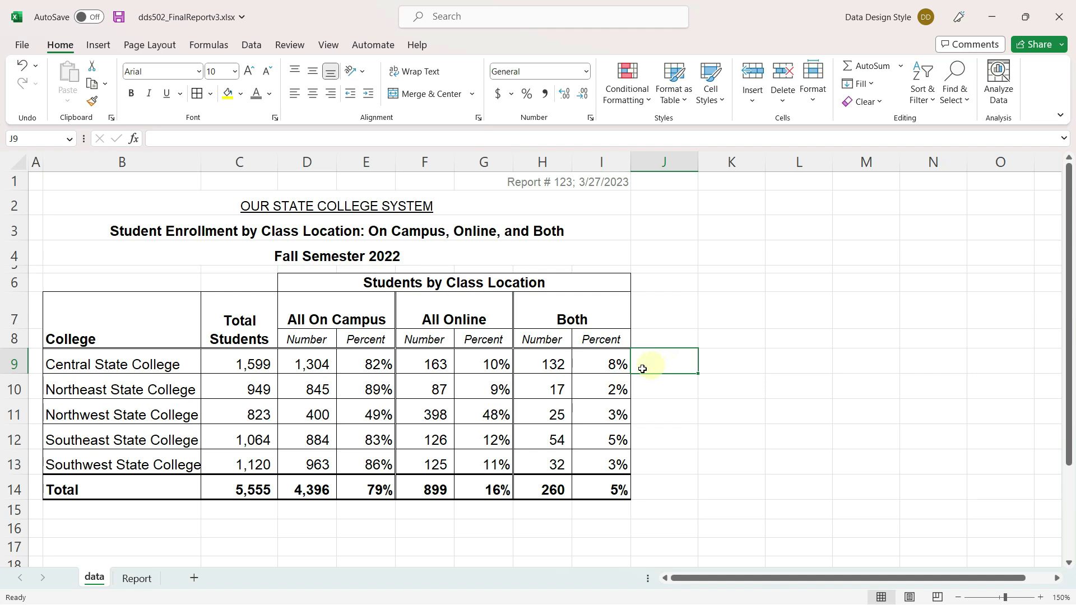
text(+)
click(250, 365)
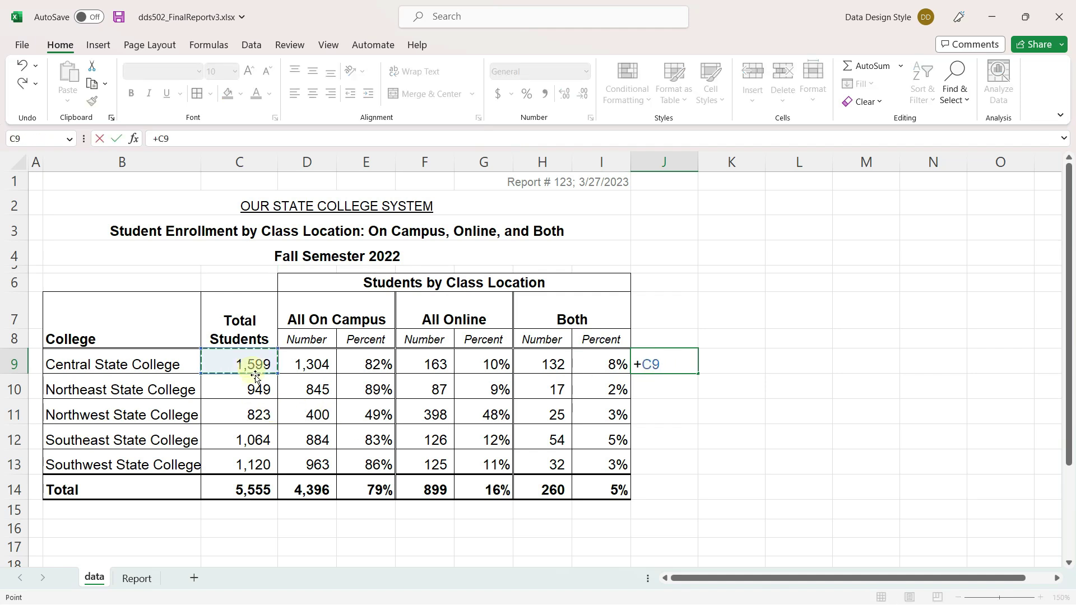
text(-)
click(309, 367)
text(-)
click(431, 367)
text(-)
click(552, 368)
key(Return)
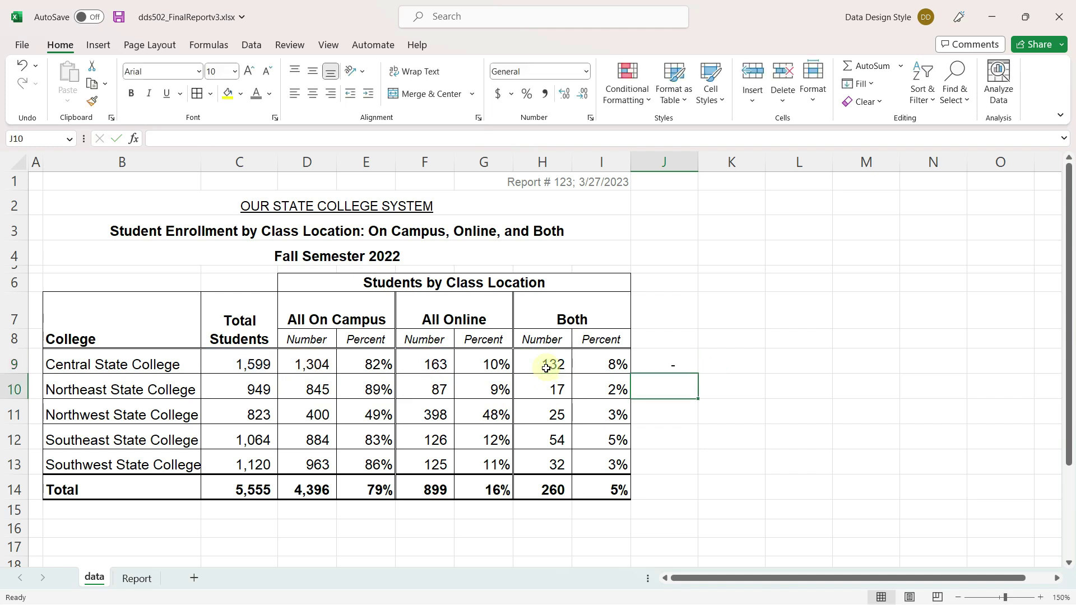
click(714, 364)
text(+)
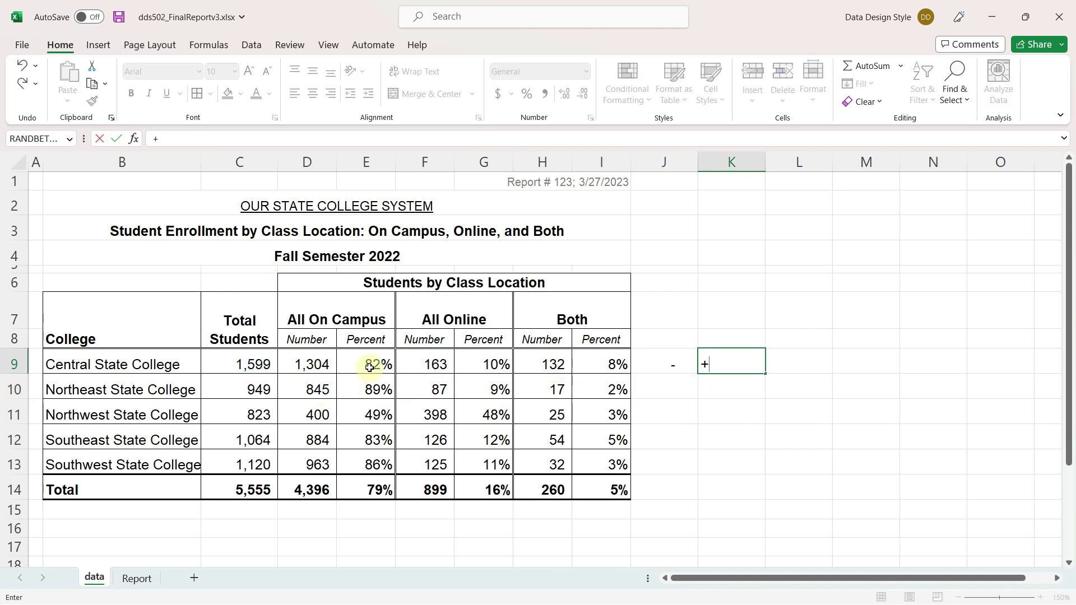
click(366, 361)
text(+)
click(496, 361)
text(+G9+)
click(603, 365)
key(Return)
drag(680, 365, 734, 365)
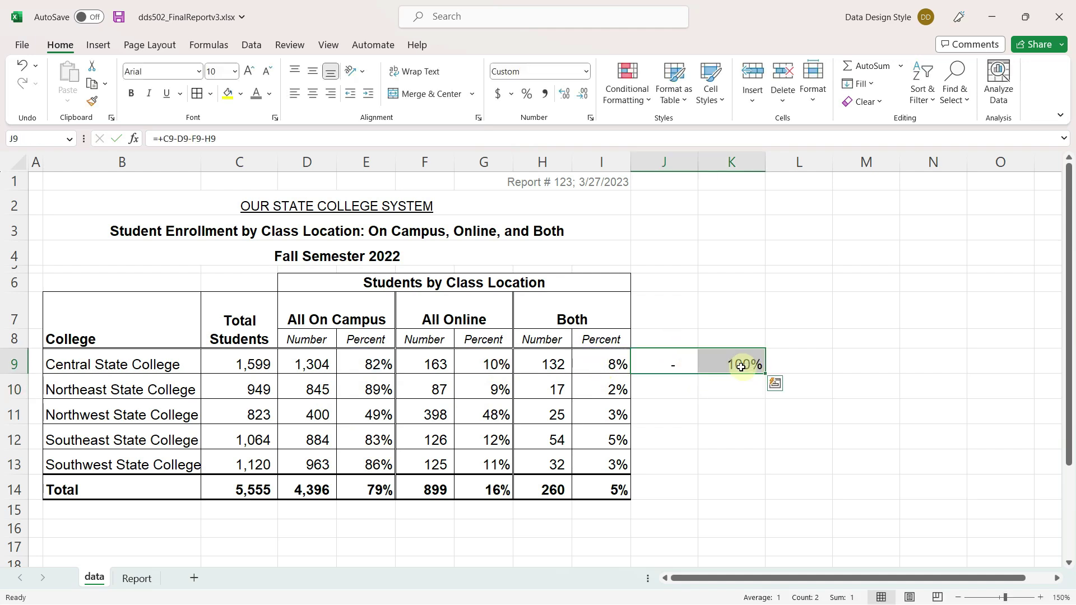
key(ctrl+c)
drag(654, 389, 668, 494)
key(ctrl+v)
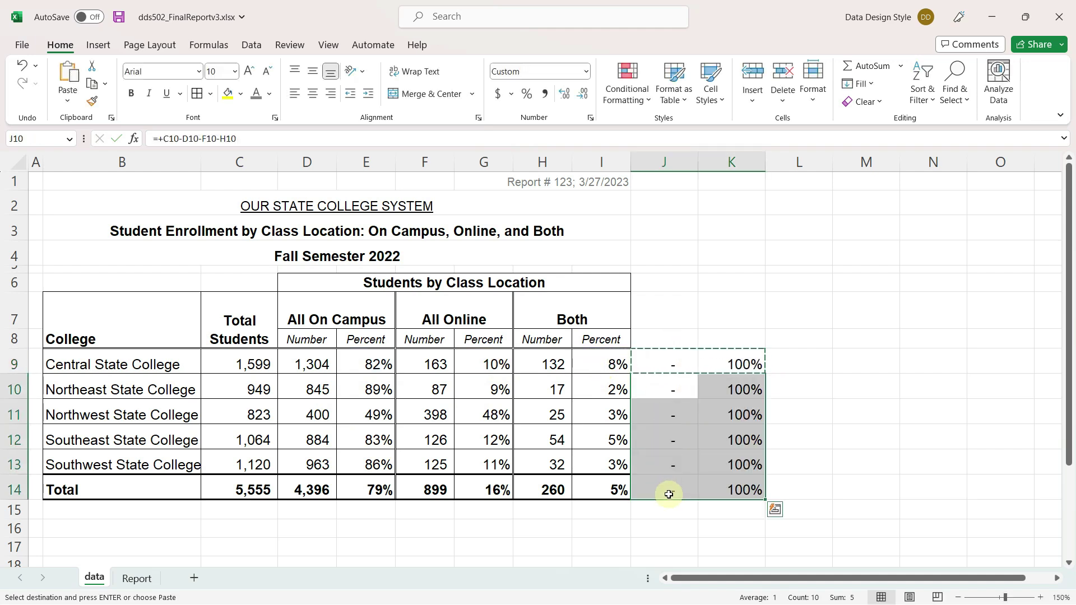
drag(674, 362, 732, 497)
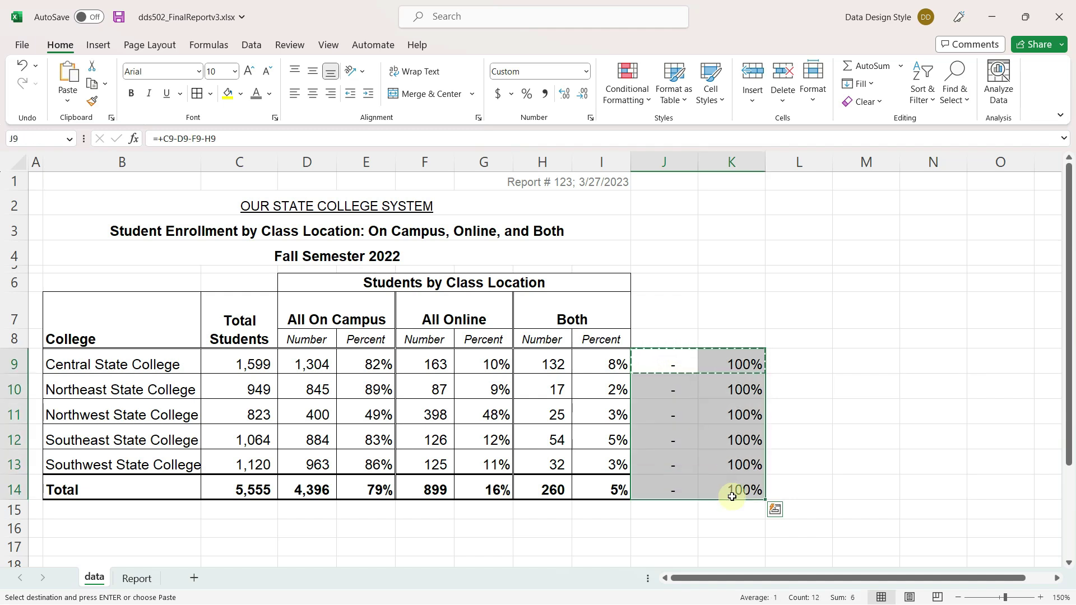
key(Delete)
click(37, 180)
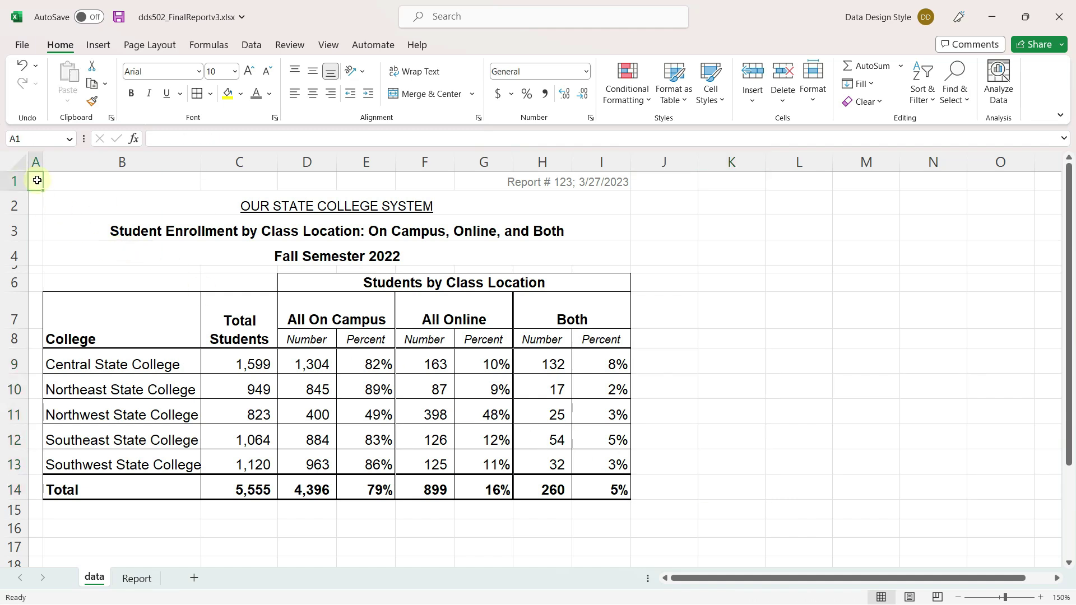
Step: Run the spelling check with F7 and dismiss the completion message
key(F7)
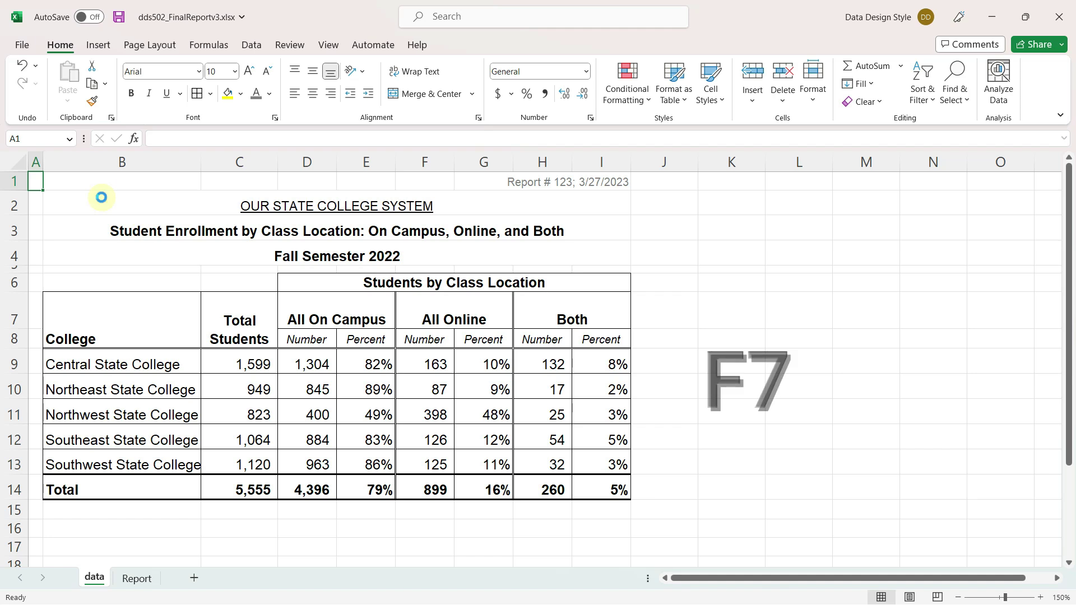
click(546, 347)
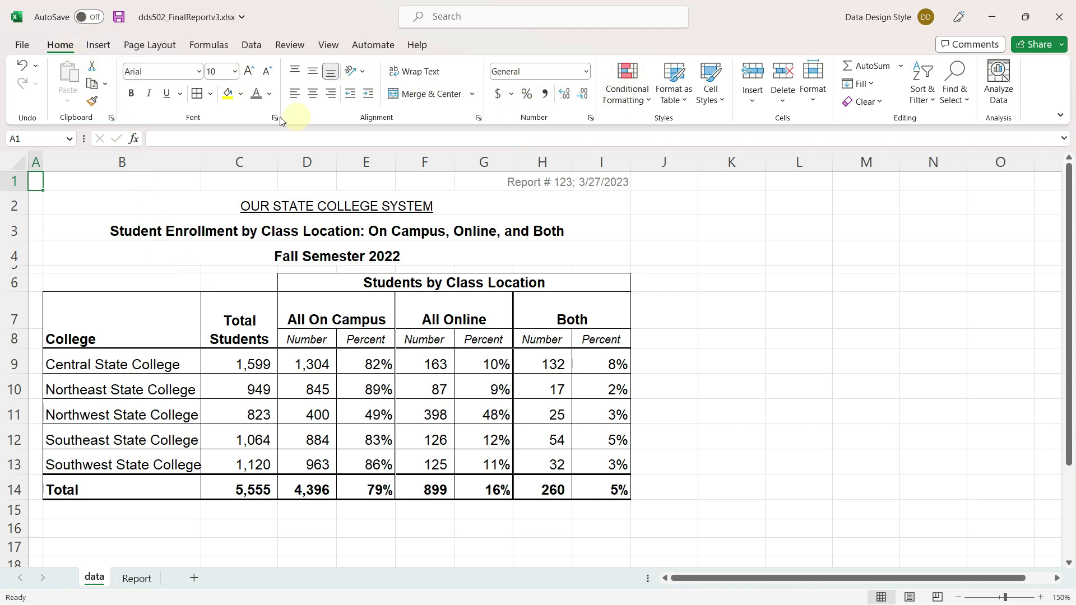
Step: Preview the printed enrollment report at full size from Page Setup
click(150, 48)
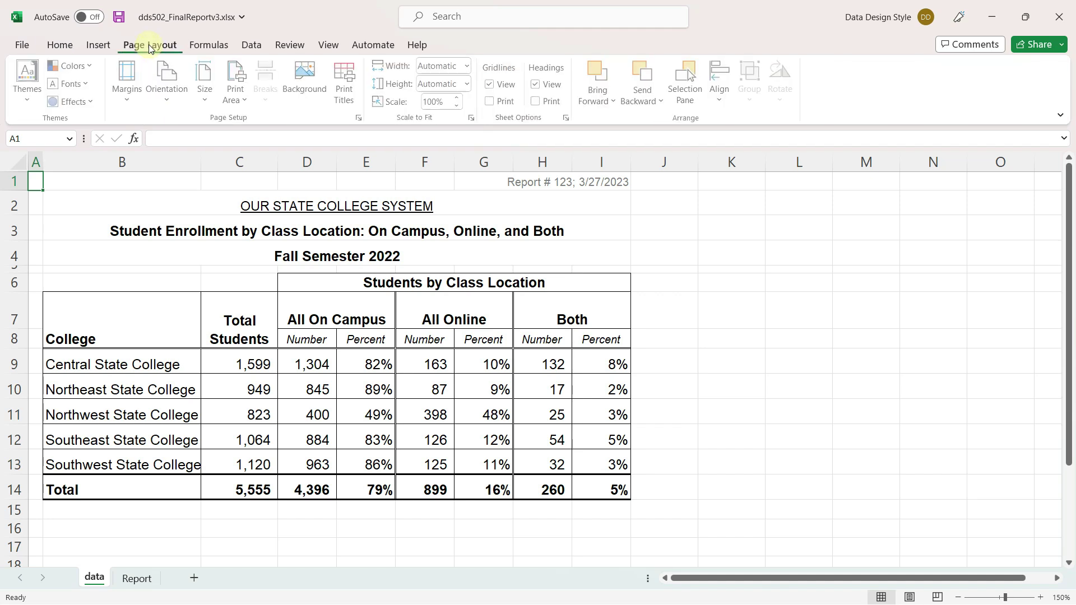
click(361, 118)
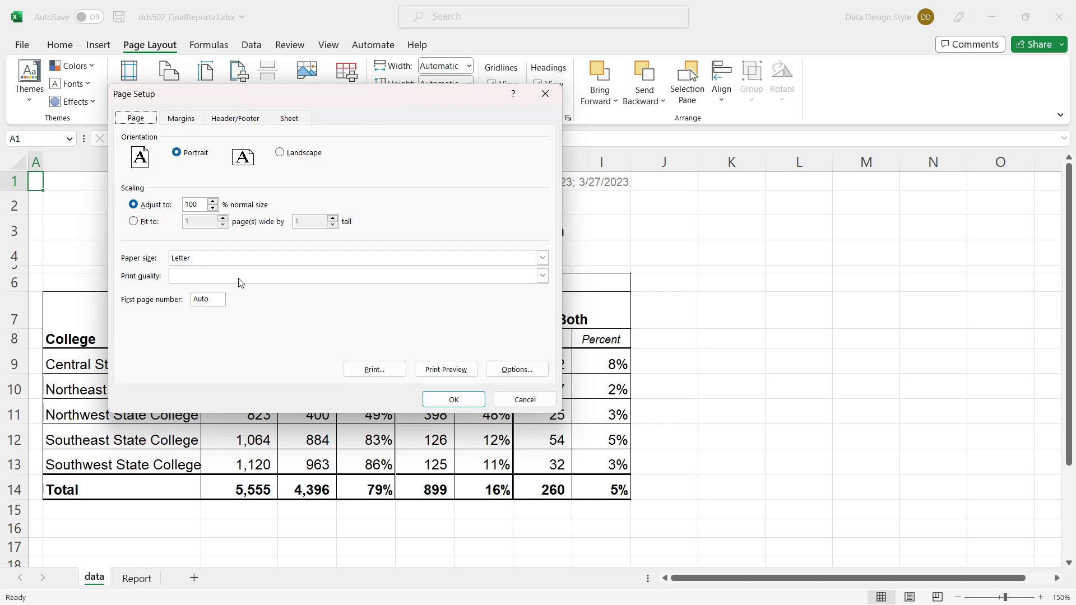
click(444, 370)
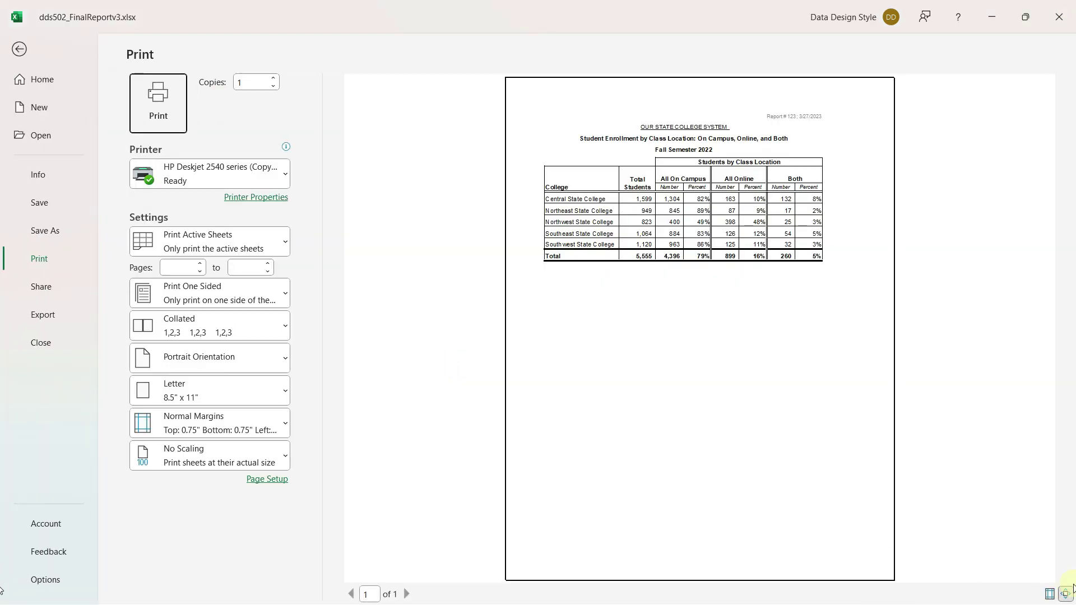
click(1066, 595)
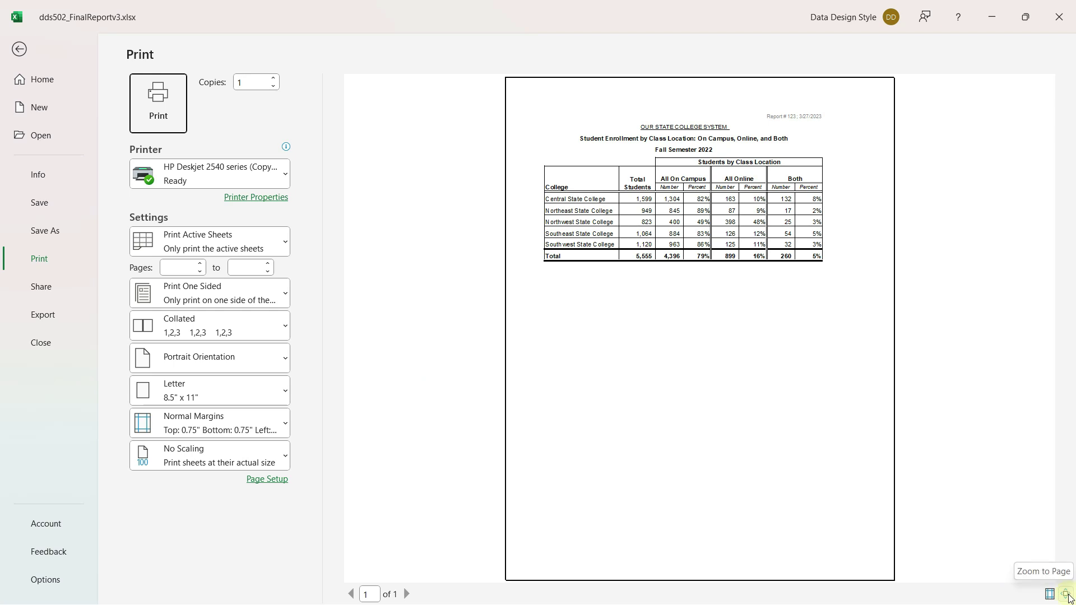
click(1067, 595)
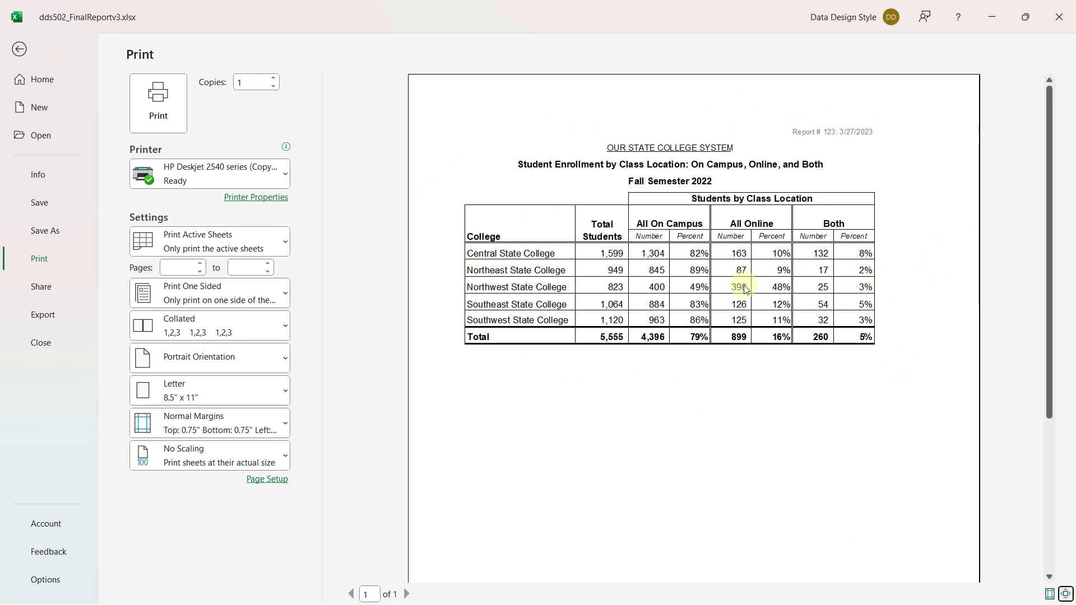
Step: Center the table horizontally on the page in Page Setup Margins
click(272, 481)
click(182, 120)
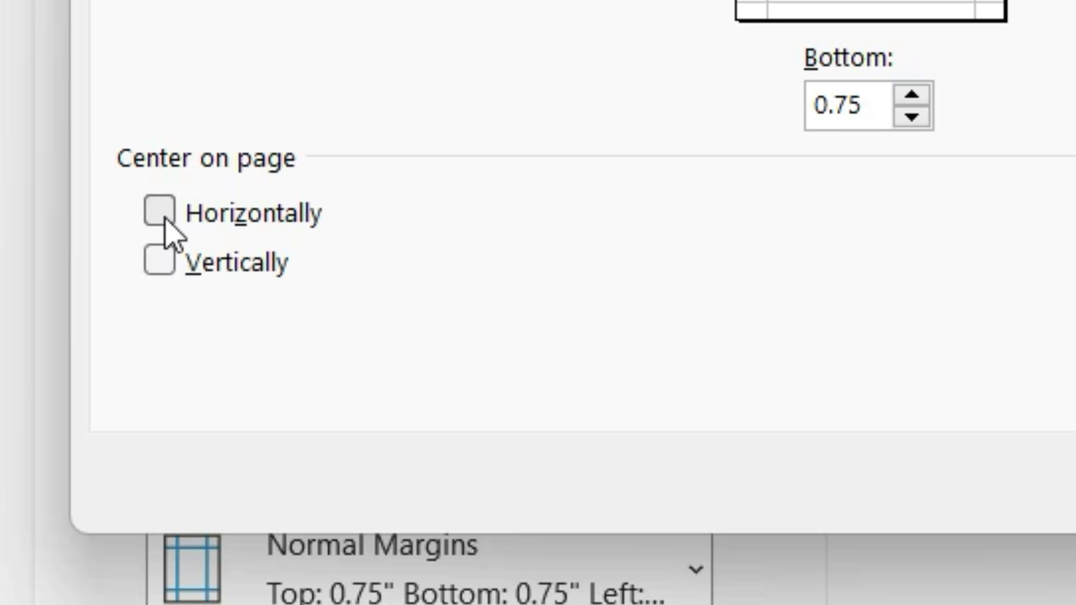
click(166, 220)
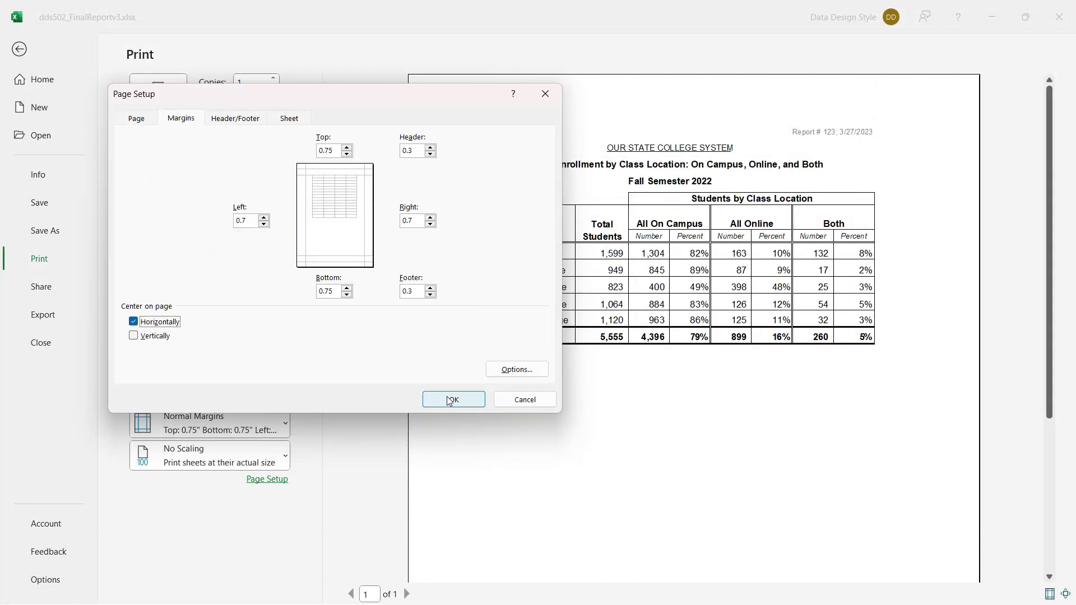
click(452, 400)
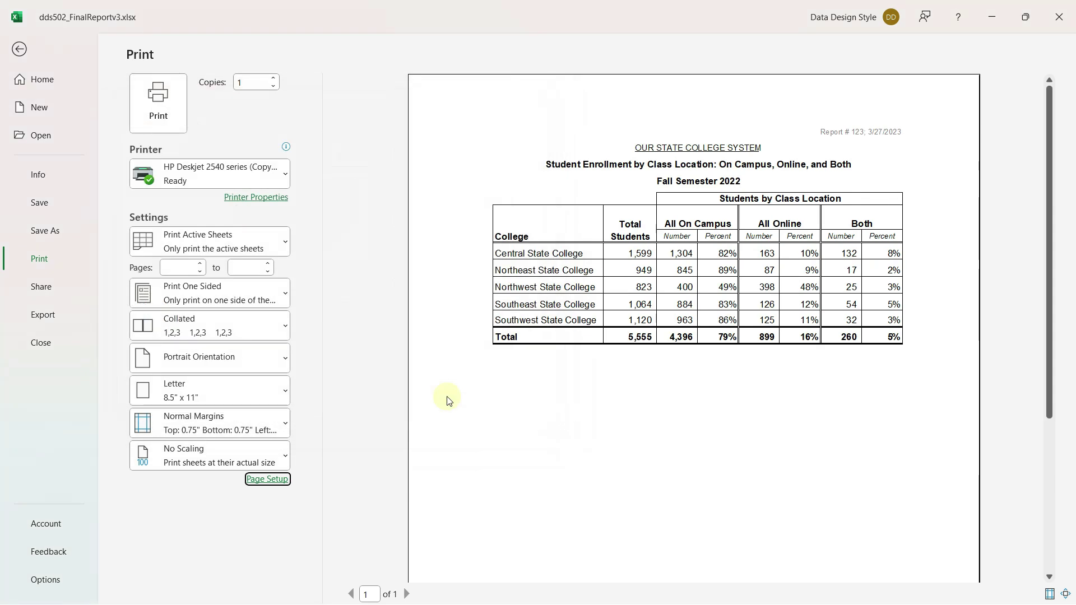
Step: Back on the worksheet, hide the gridlines and widen column B slightly
click(19, 51)
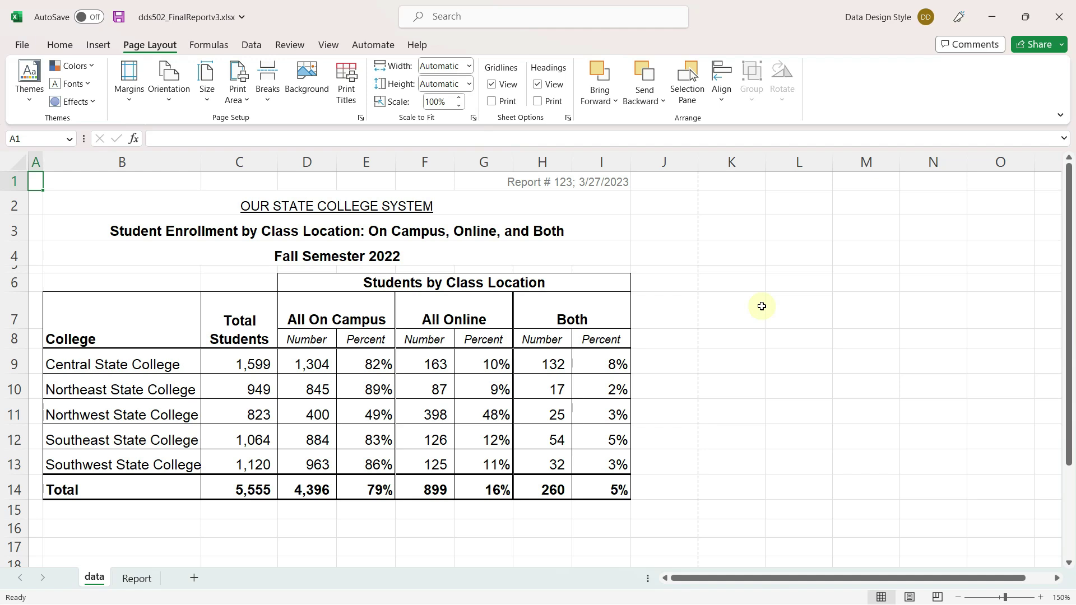
click(329, 46)
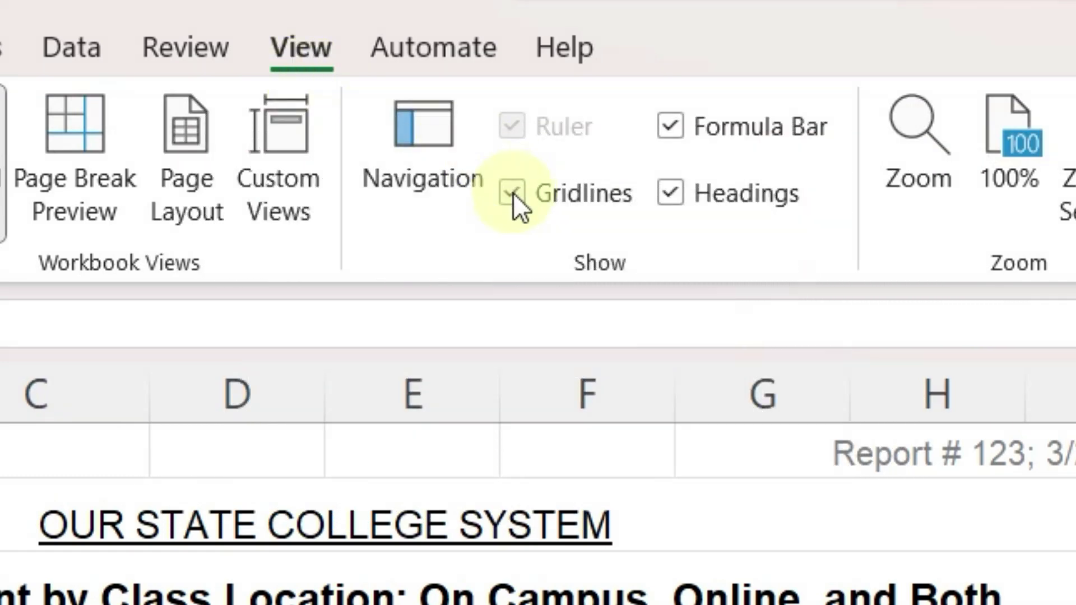
click(512, 193)
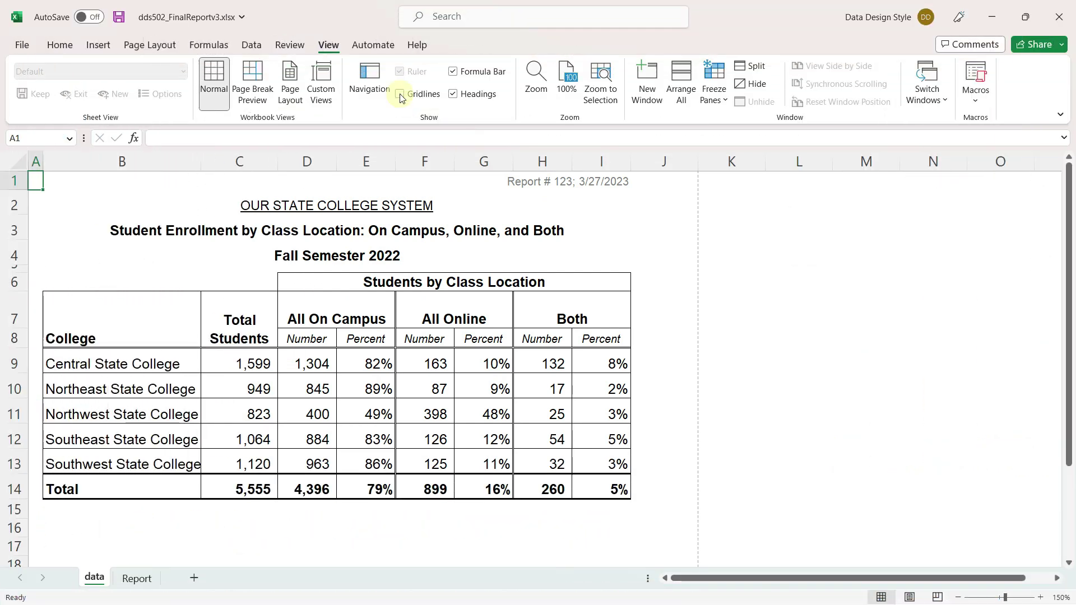
drag(200, 161, 224, 162)
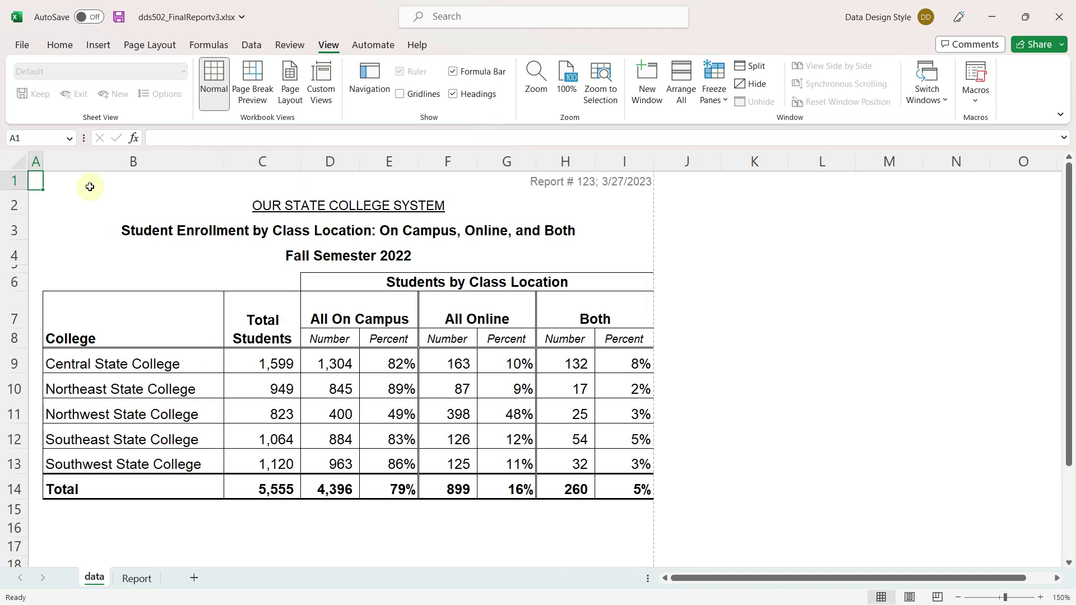
click(19, 181)
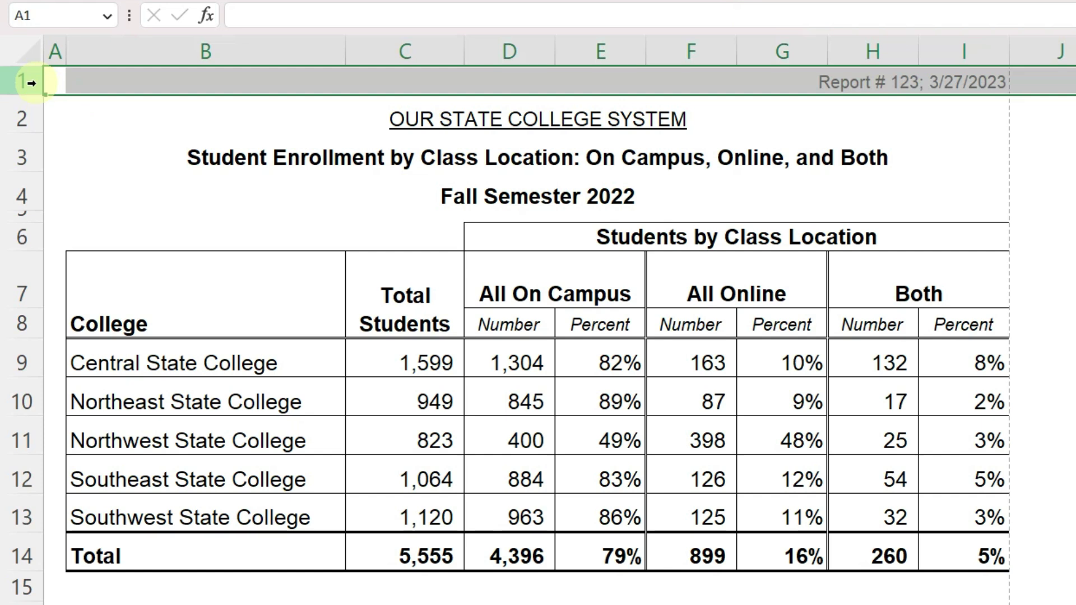
click(29, 113)
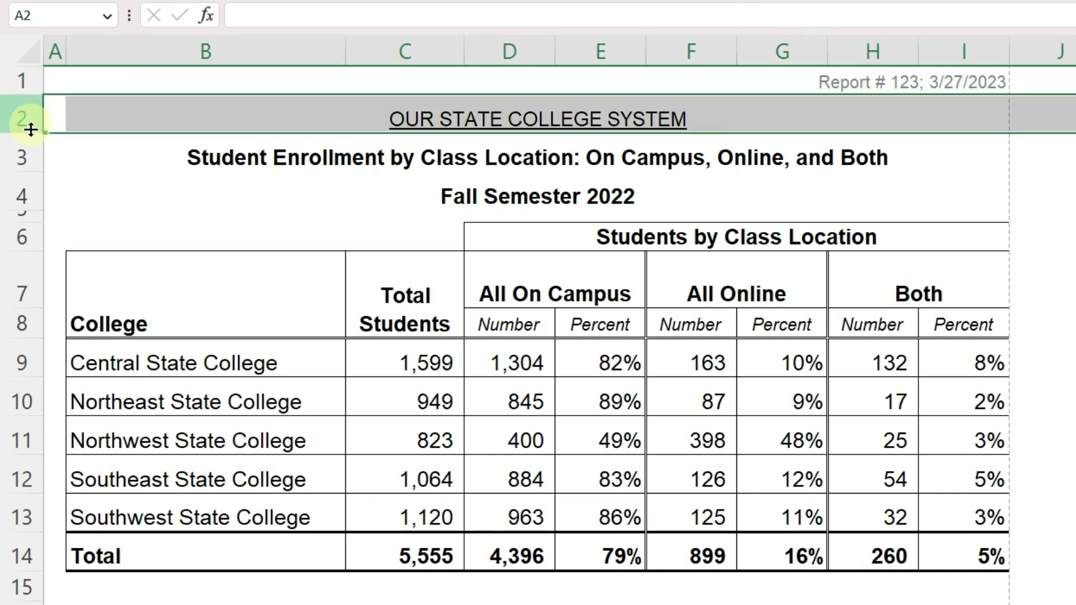
drag(32, 149, 31, 192)
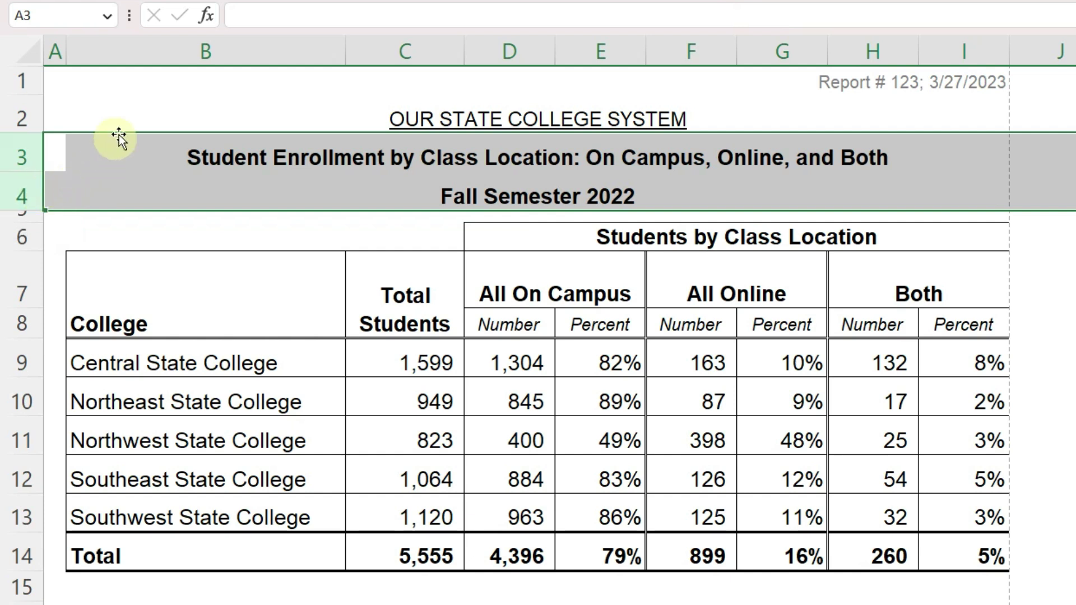
click(165, 51)
click(400, 52)
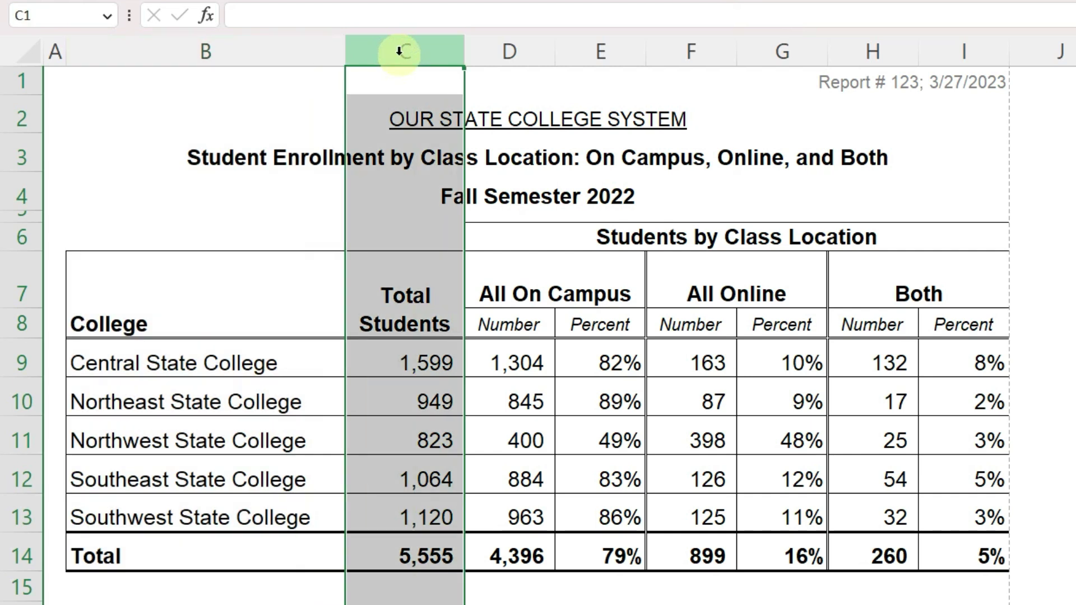
drag(546, 51, 958, 56)
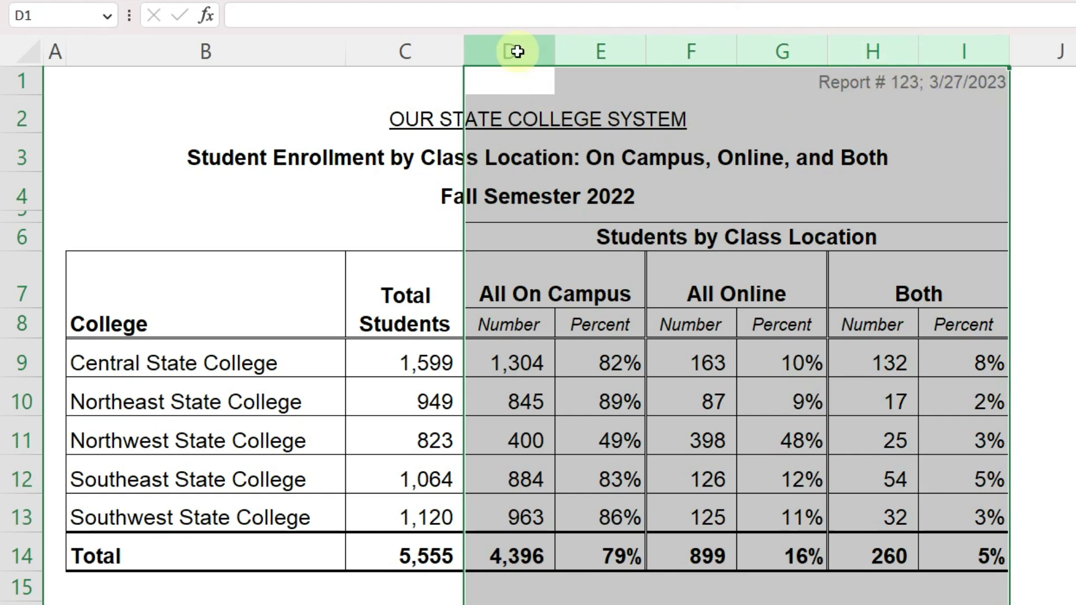
drag(514, 51, 588, 50)
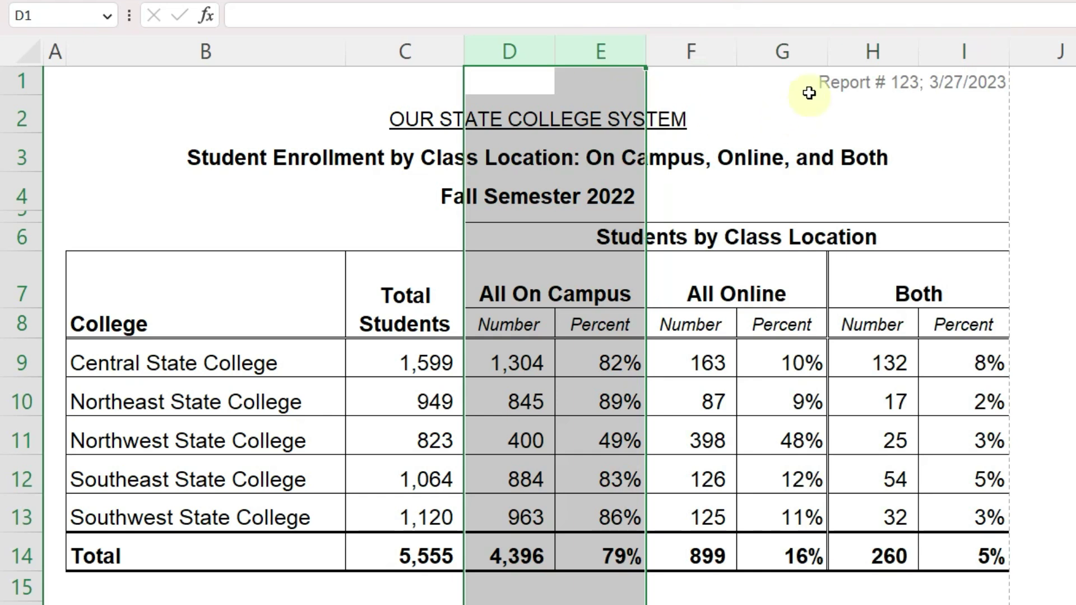
click(789, 52)
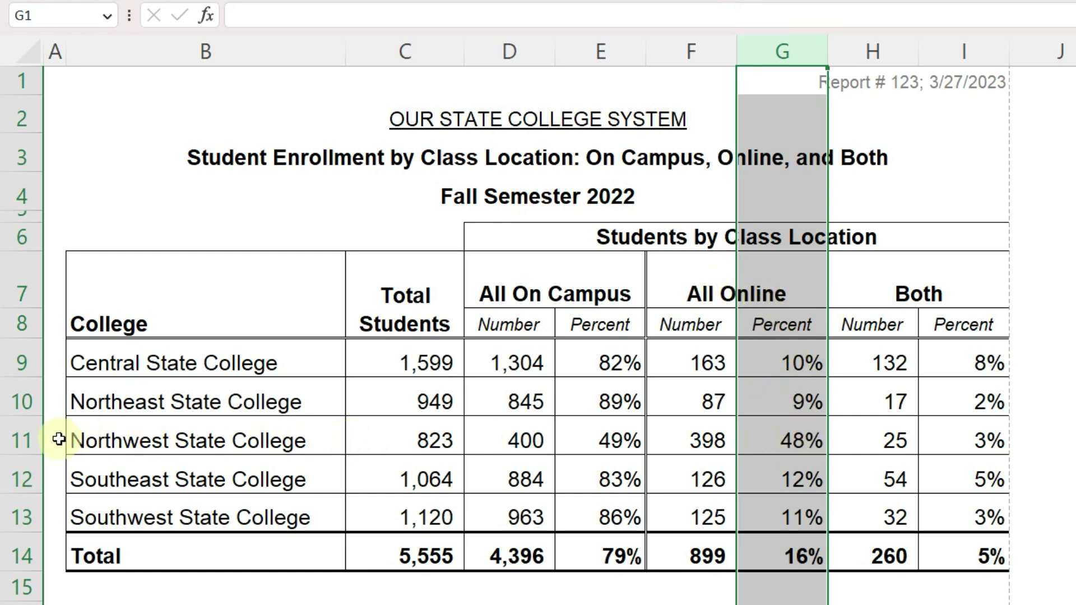
click(779, 442)
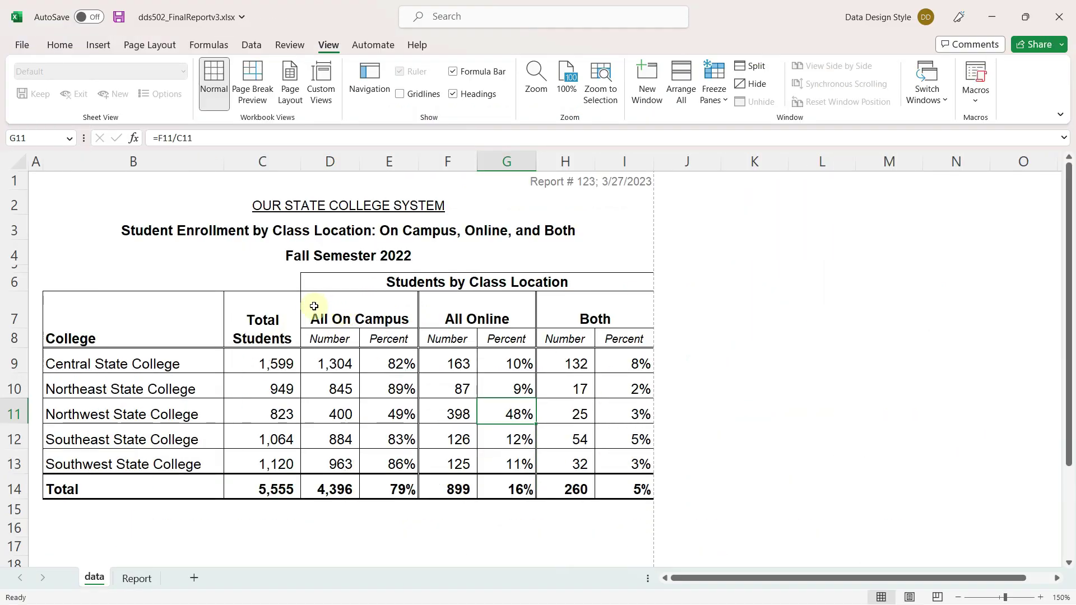
Step: Change the H7 heading from 'Both' to 'Both*'
click(590, 320)
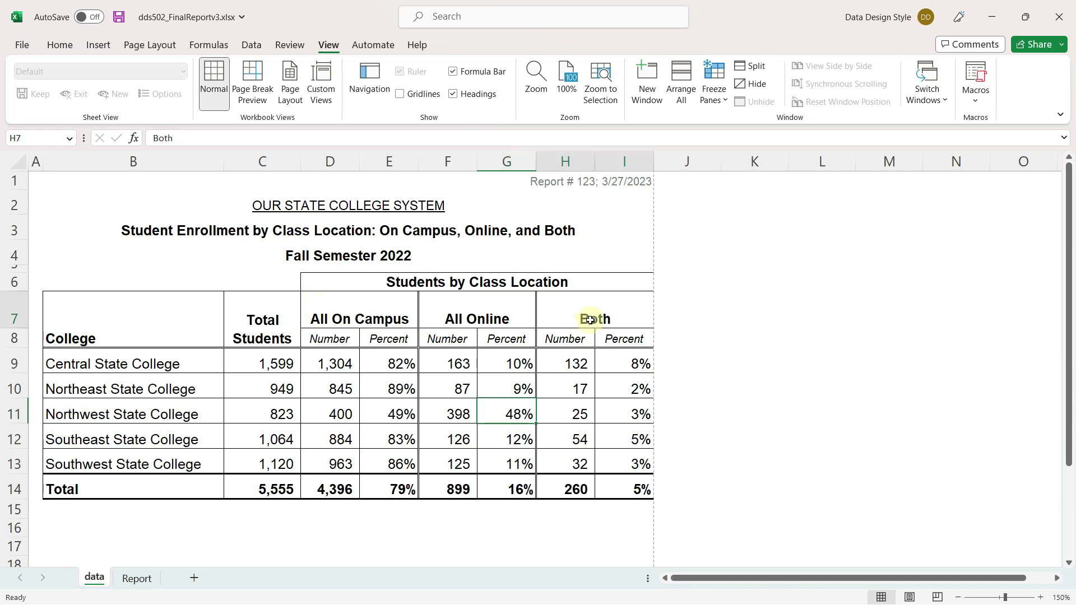
double_click(590, 319)
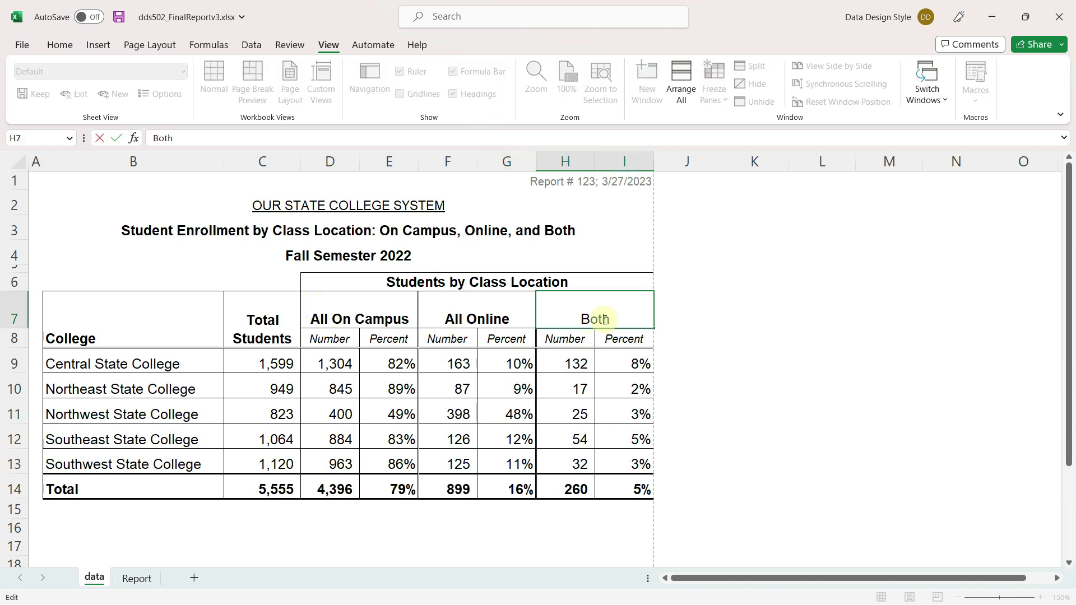
text(*)
key(Return)
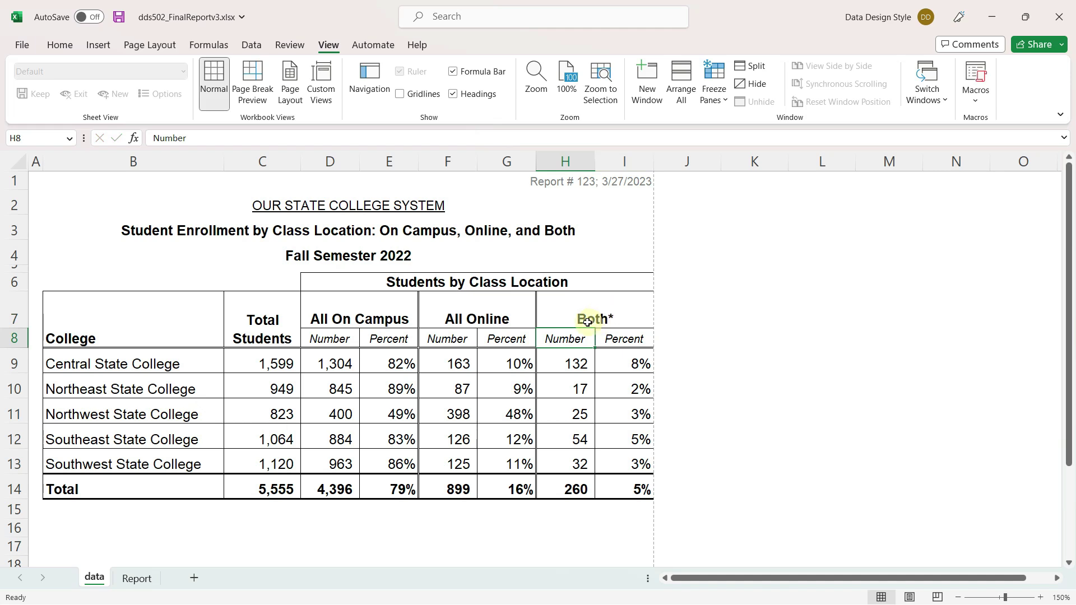
Step: Enter the footnote '*Both: students taking at least one class on campus AND at least one class online' in B16
scroll(583, 319, down, 1)
click(71, 474)
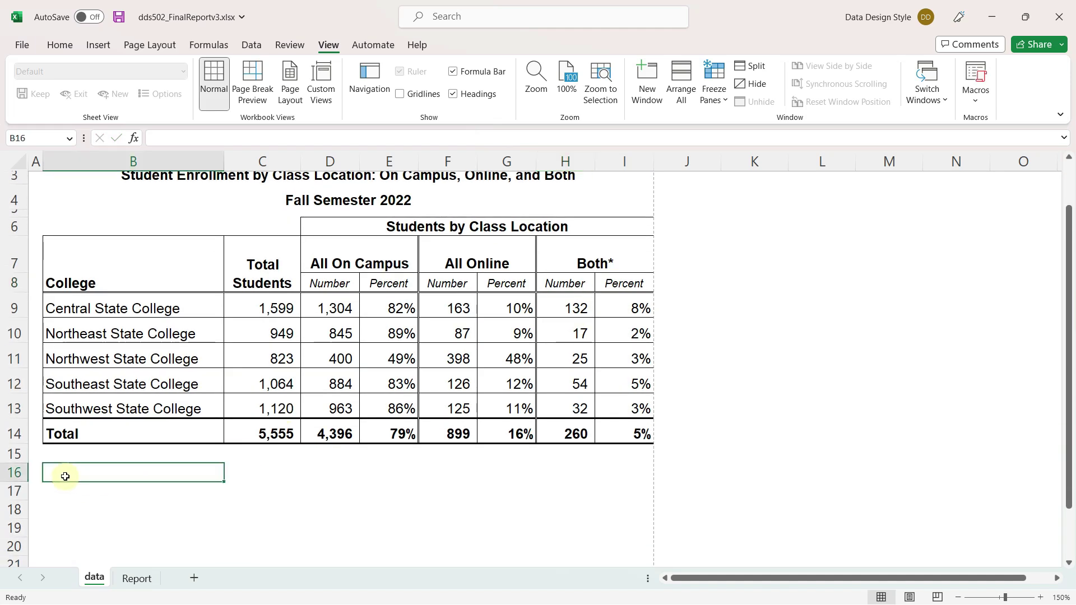
text(*)
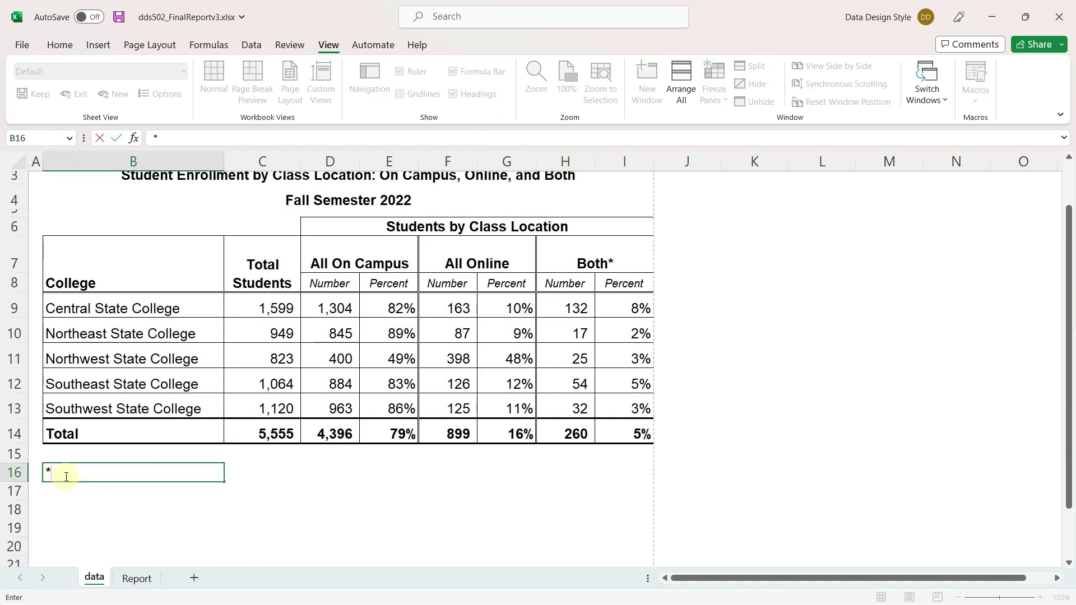
text(Both: students taking at least o)
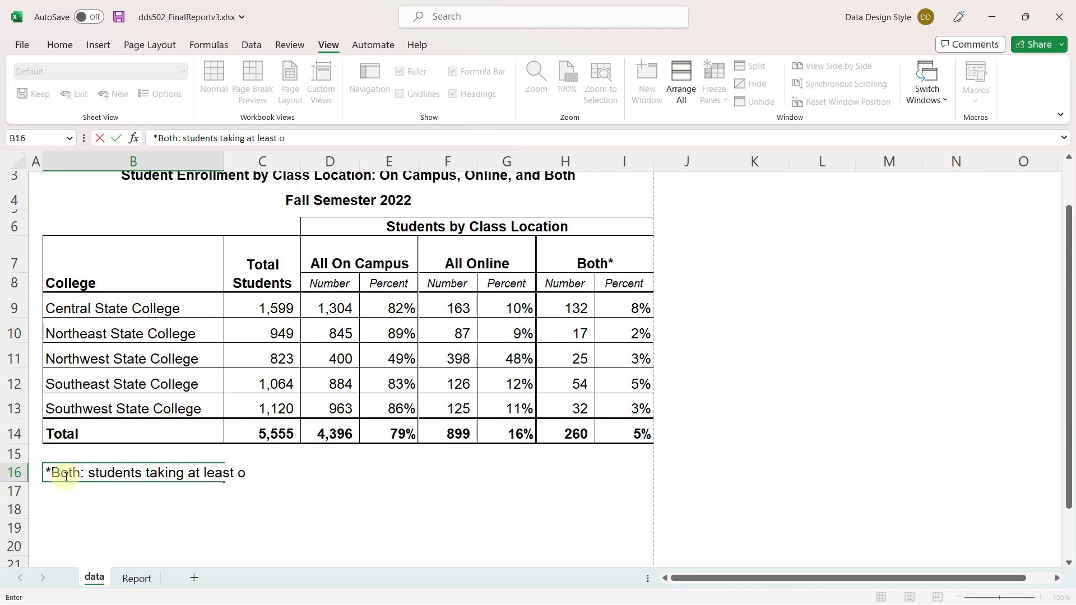
text(ne class on campus AND at least)
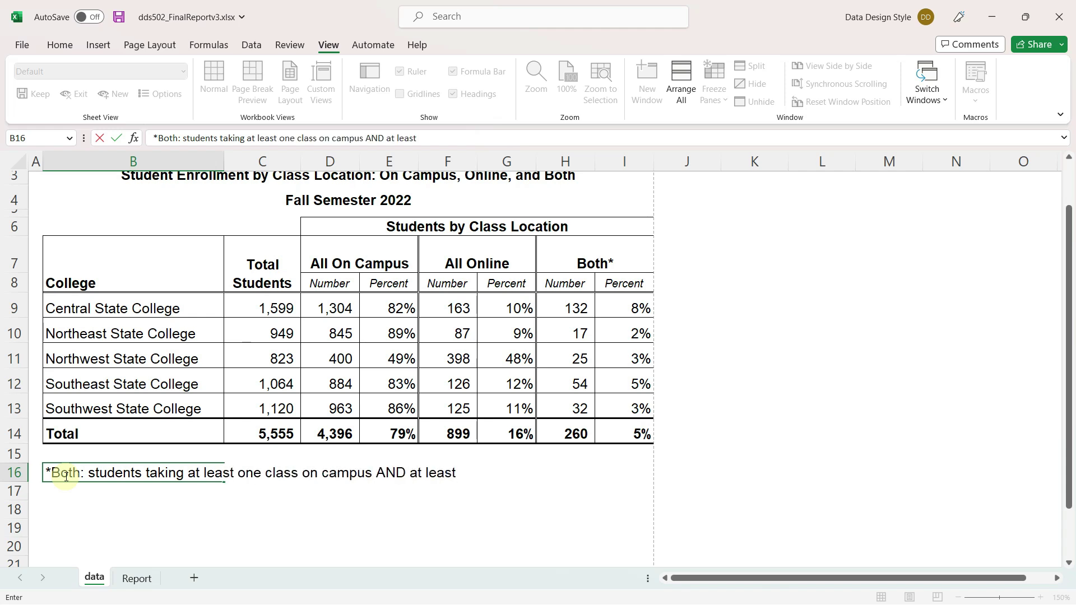
text( one class online)
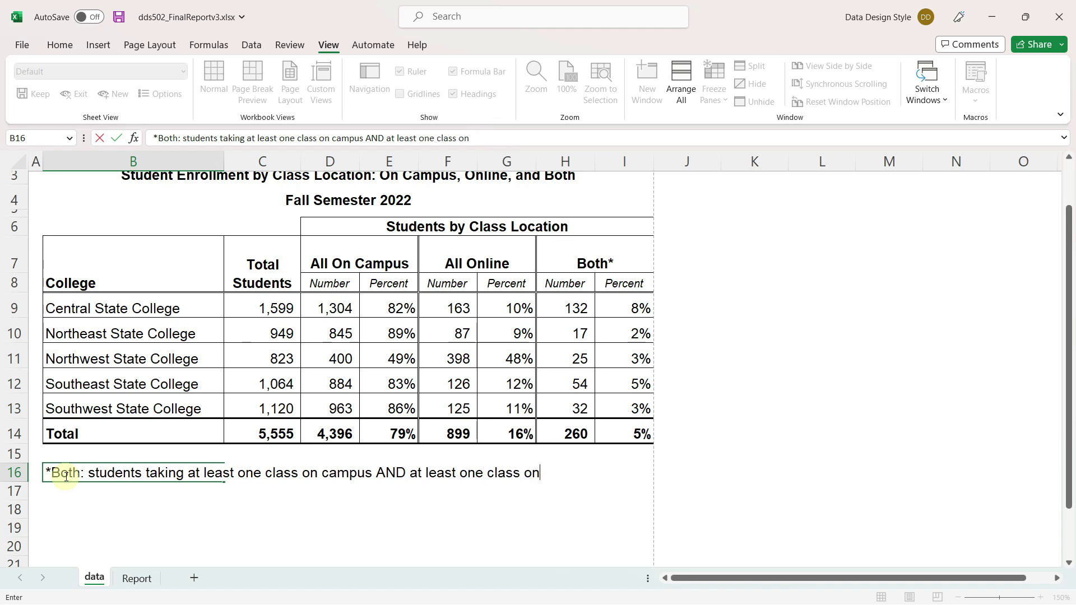
key(Return)
click(65, 476)
key(ctrl+Home)
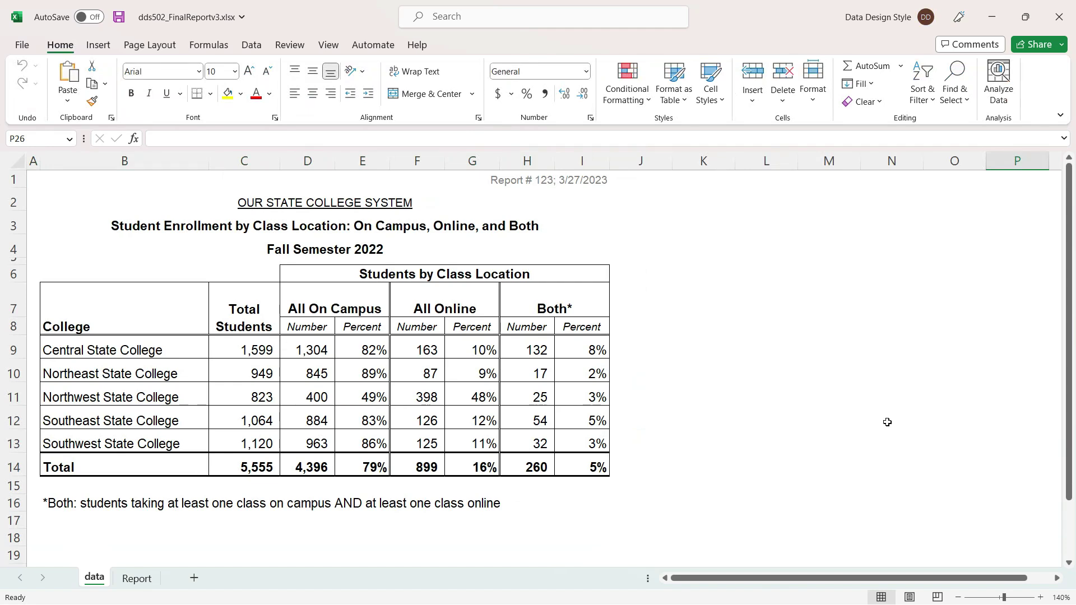